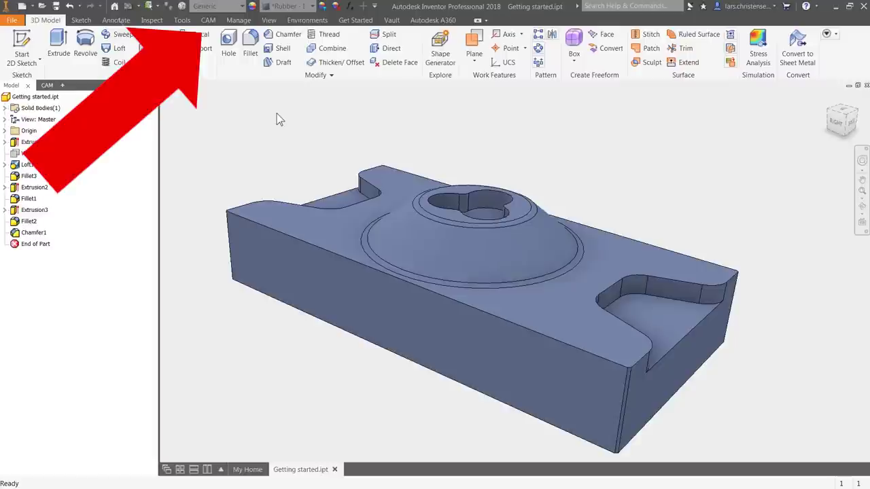
Step: Switch Getting started.ipt to the CAM workspace to show its empty operations browser
{"action": "left_click", "coordinate": [208, 20]}
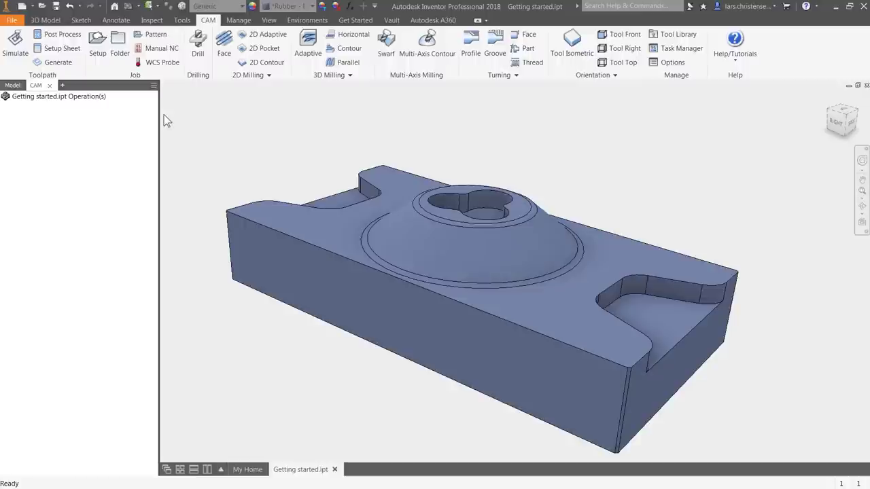
Step: Create a new setup with Milling as the operation type and open its Orientation choices
{"action": "left_click", "coordinate": [98, 47]}
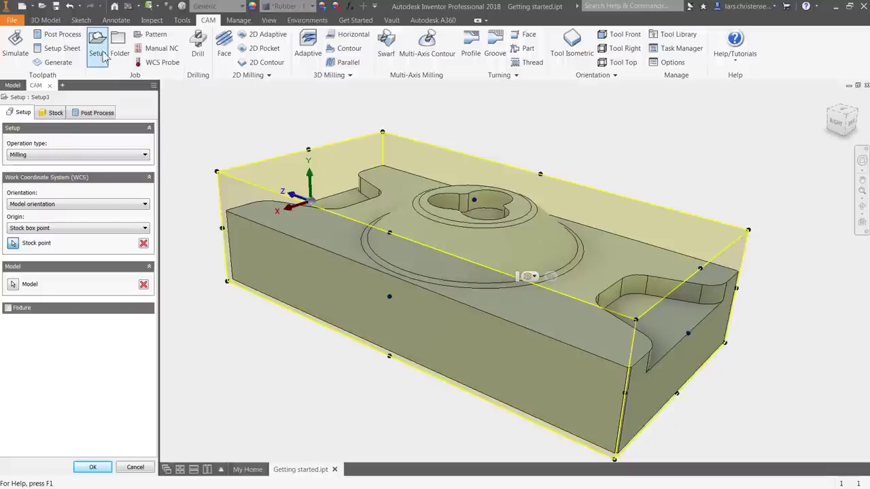
{"action": "left_click", "coordinate": [100, 155]}
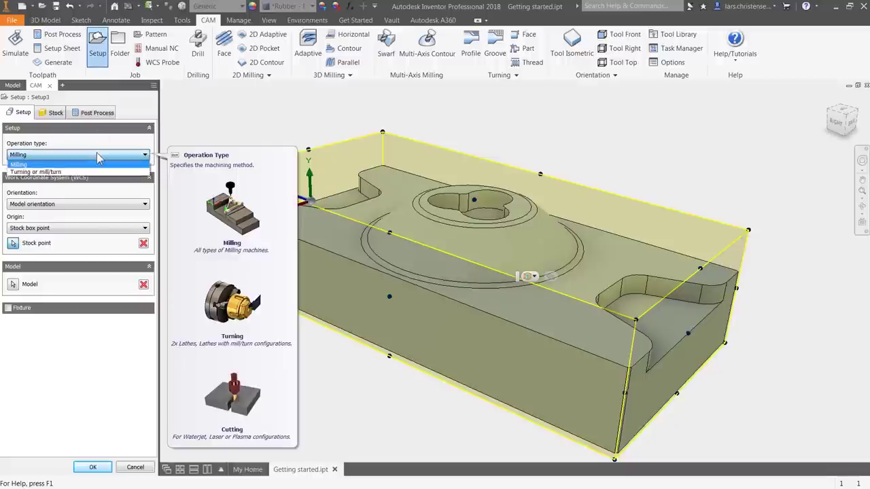
{"action": "left_click", "coordinate": [99, 156]}
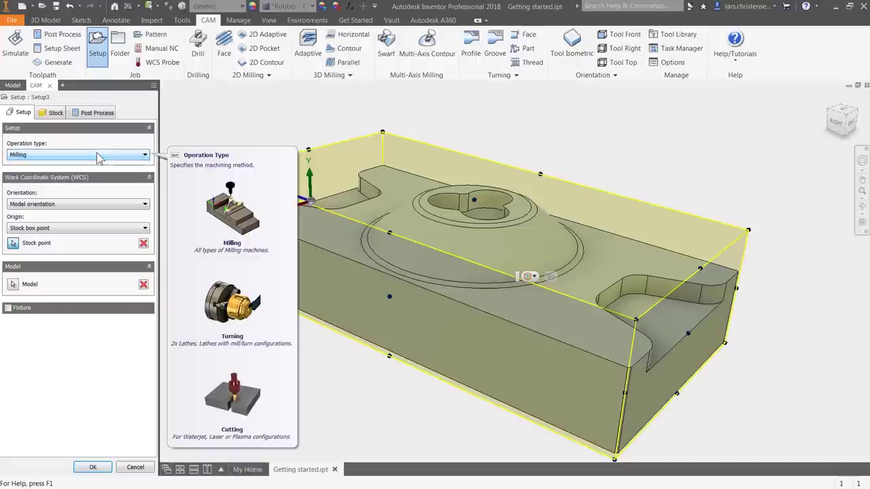
{"action": "left_click", "coordinate": [94, 205]}
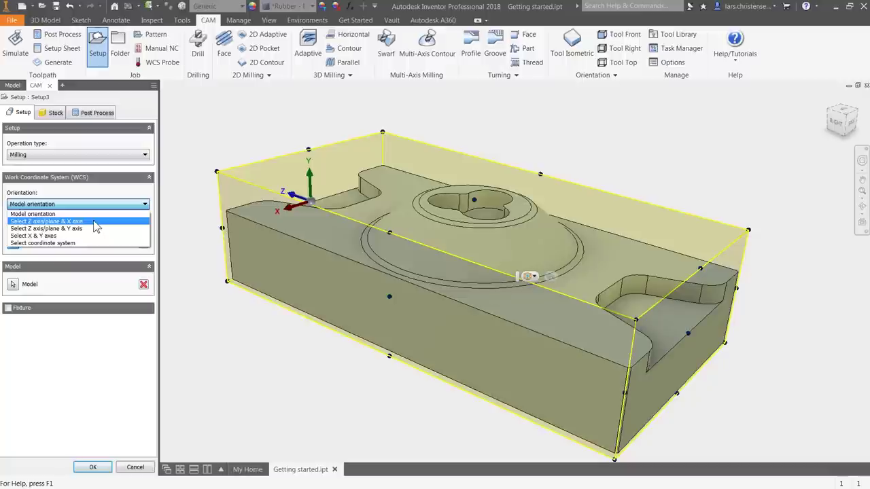
Step: Orient the setup by Z axis/plane & X axis: Z up from the top ring face, X along the front edge
{"action": "left_click", "coordinate": [93, 221]}
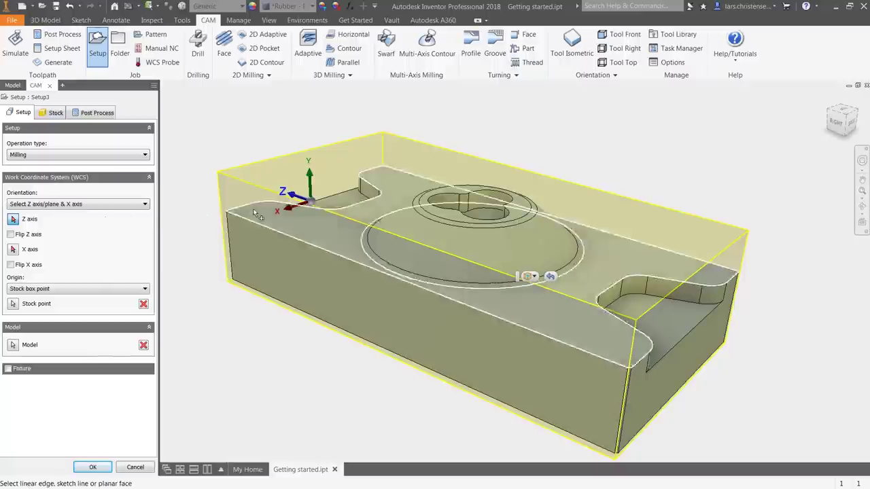
{"action": "left_click", "coordinate": [372, 215]}
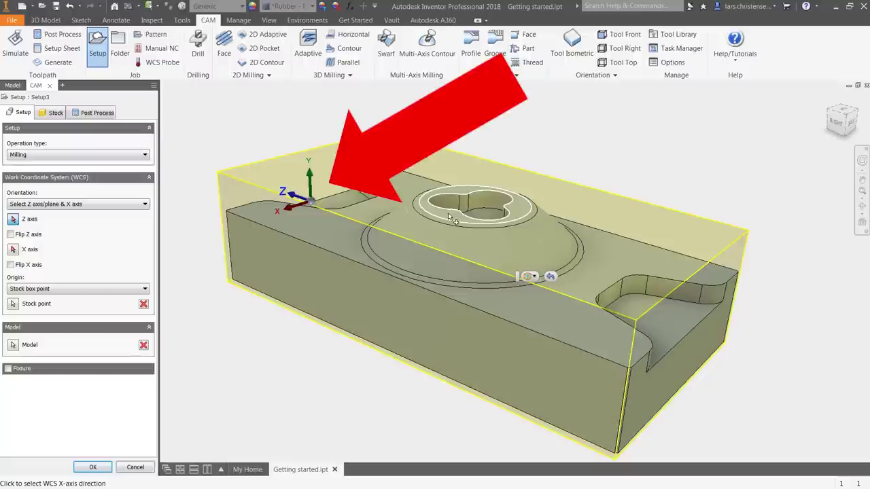
{"action": "left_click", "coordinate": [448, 218]}
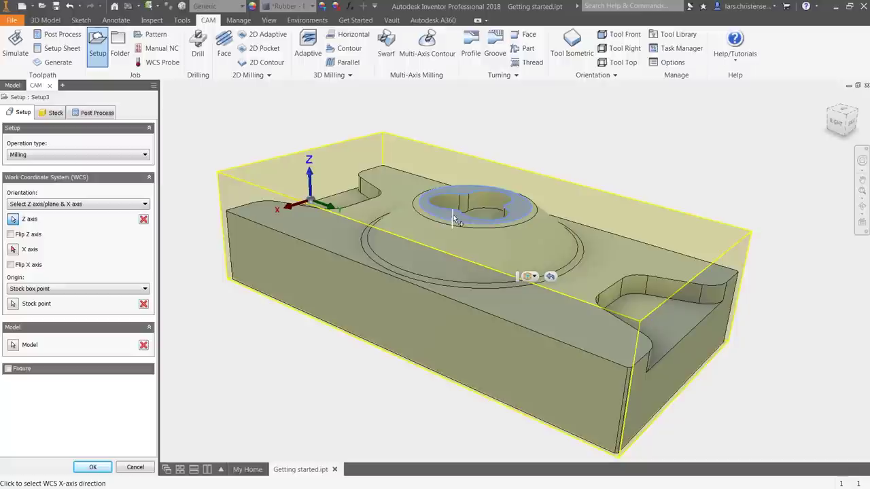
{"action": "left_click", "coordinate": [456, 219]}
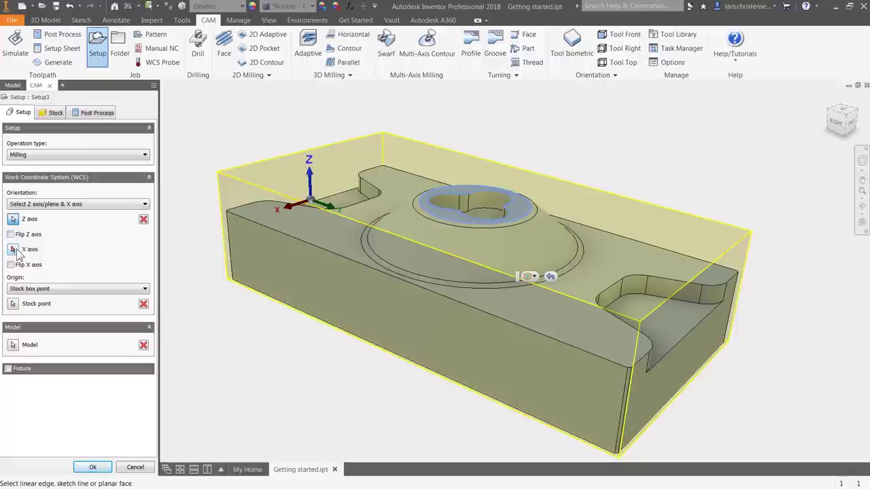
{"action": "left_click", "coordinate": [14, 249]}
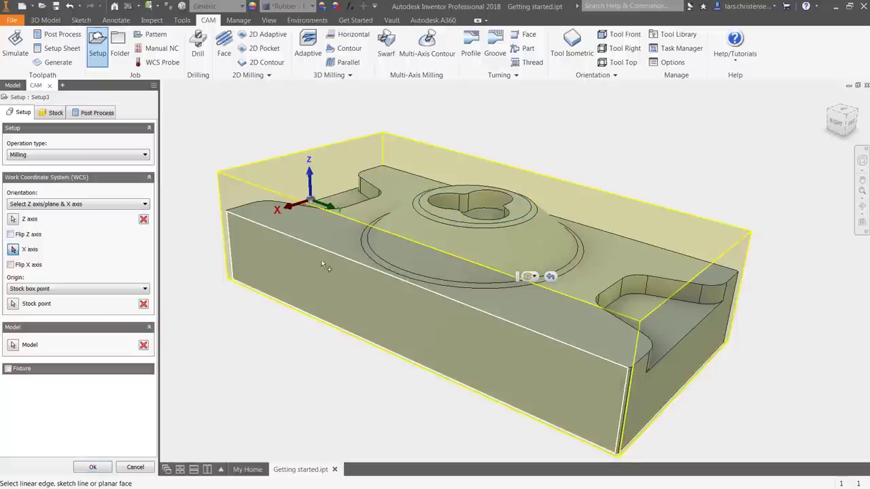
{"action": "left_click", "coordinate": [342, 259]}
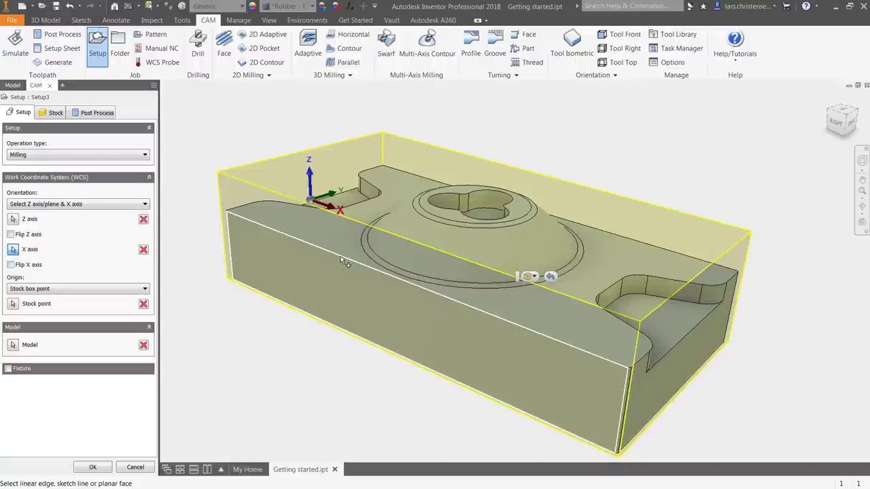
Step: Place the setup origin on the stock box point at the centre of the stock top
{"action": "left_click", "coordinate": [343, 261]}
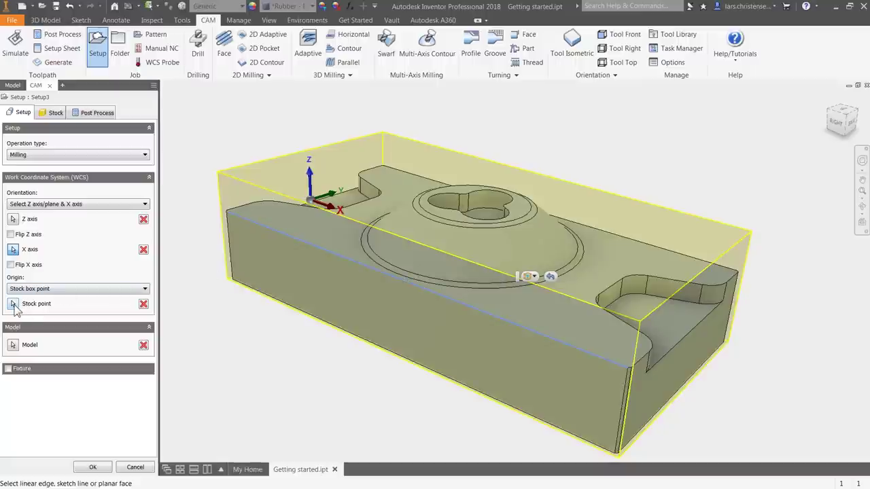
{"action": "left_click", "coordinate": [14, 305]}
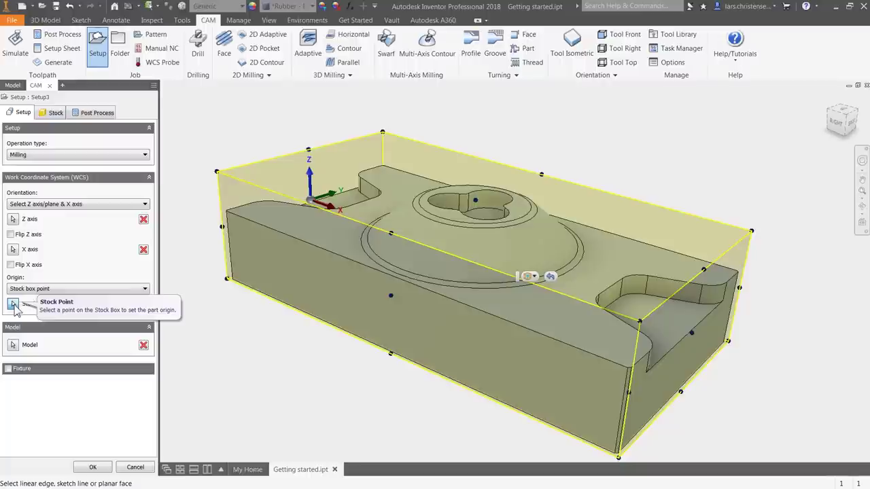
{"action": "left_click", "coordinate": [13, 304]}
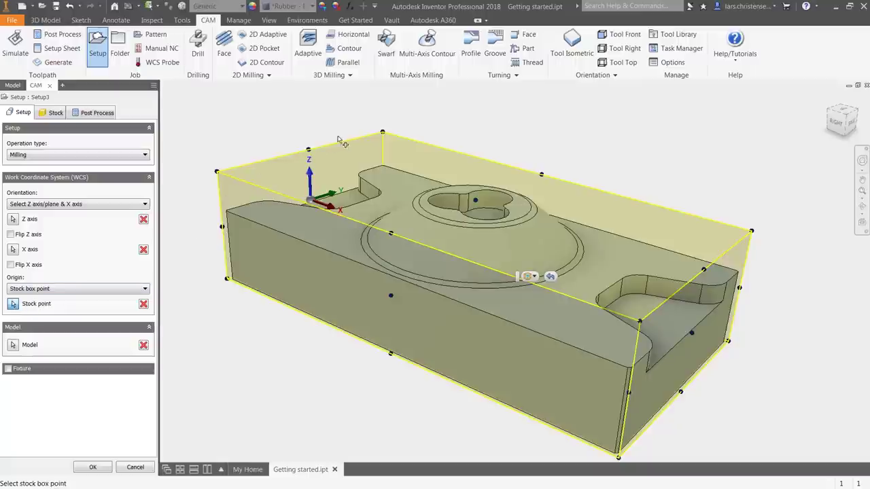
{"action": "left_click", "coordinate": [378, 134]}
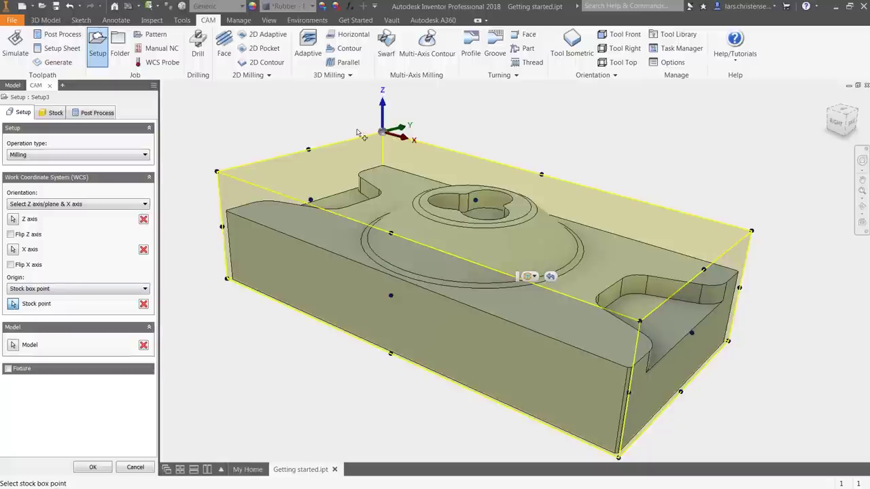
{"action": "left_click", "coordinate": [476, 202]}
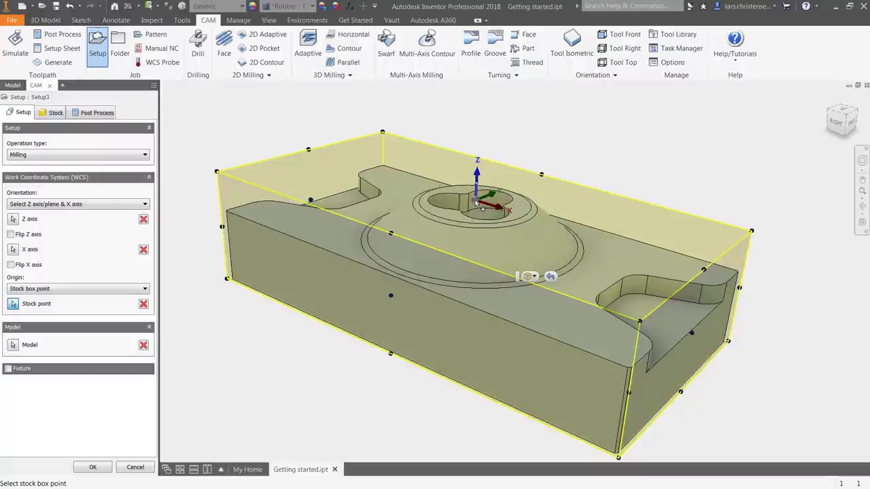
Step: Try the stock modes, then settle on a Relative size box with 0.04 in side and top offsets
{"action": "left_click", "coordinate": [51, 113]}
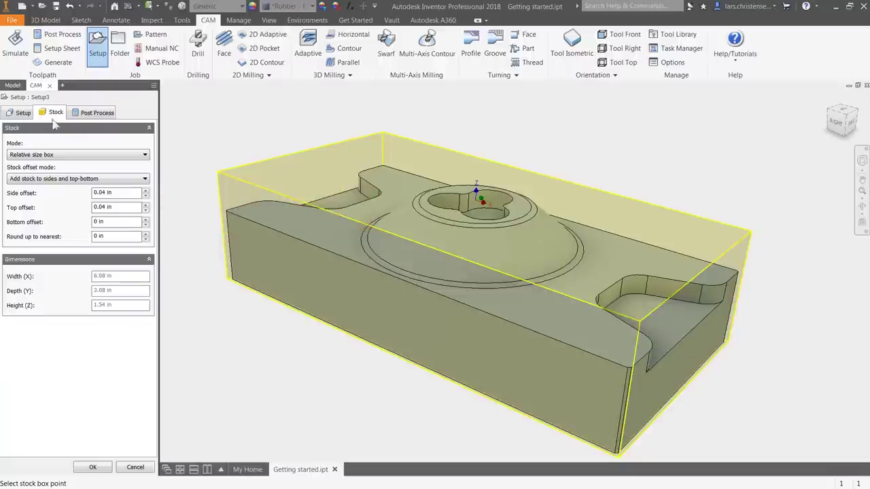
{"action": "left_click", "coordinate": [88, 156]}
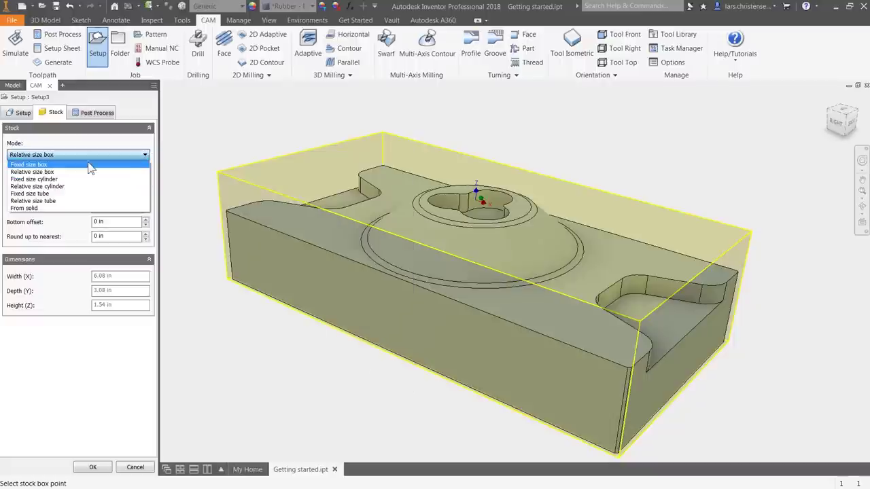
{"action": "left_click", "coordinate": [89, 165]}
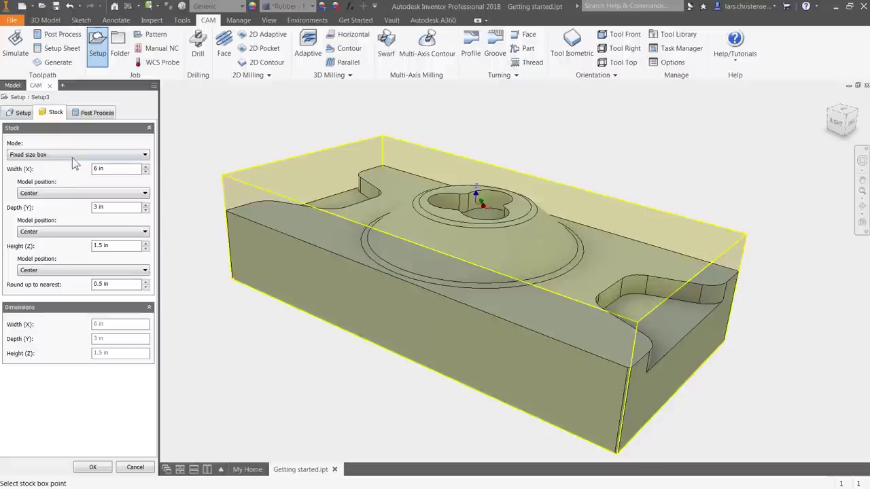
{"action": "left_click", "coordinate": [74, 155]}
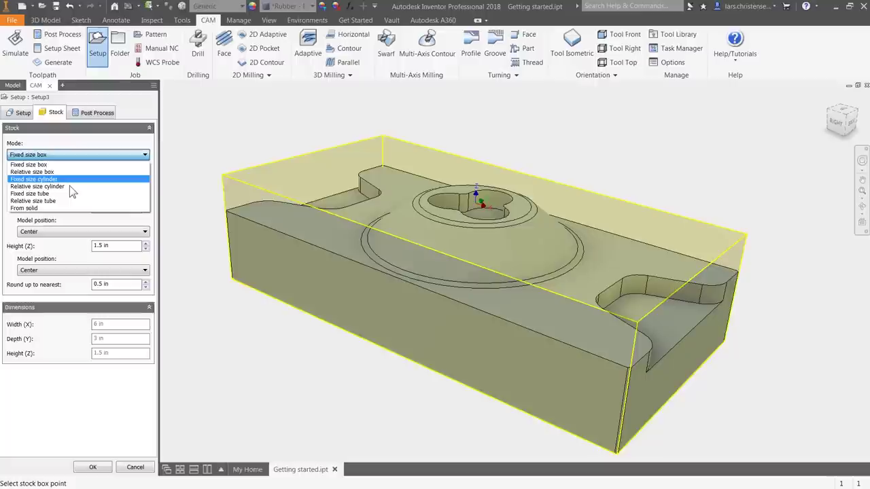
{"action": "left_click", "coordinate": [68, 208]}
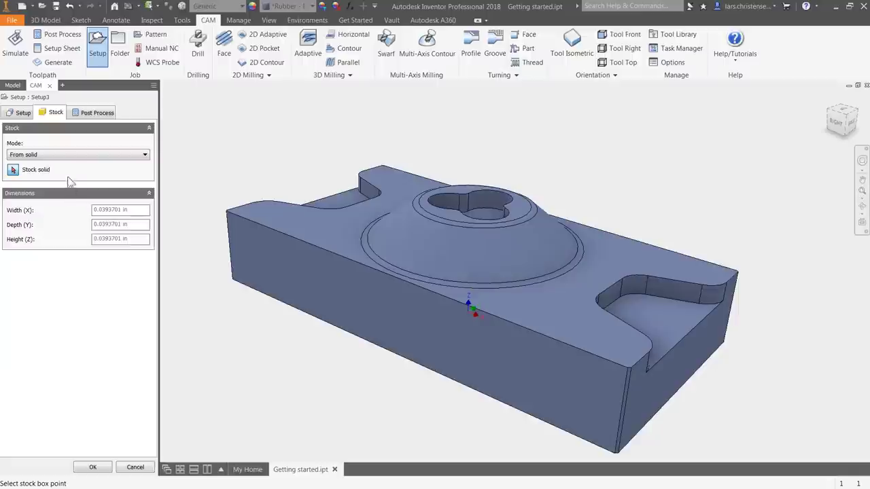
{"action": "left_click", "coordinate": [72, 155]}
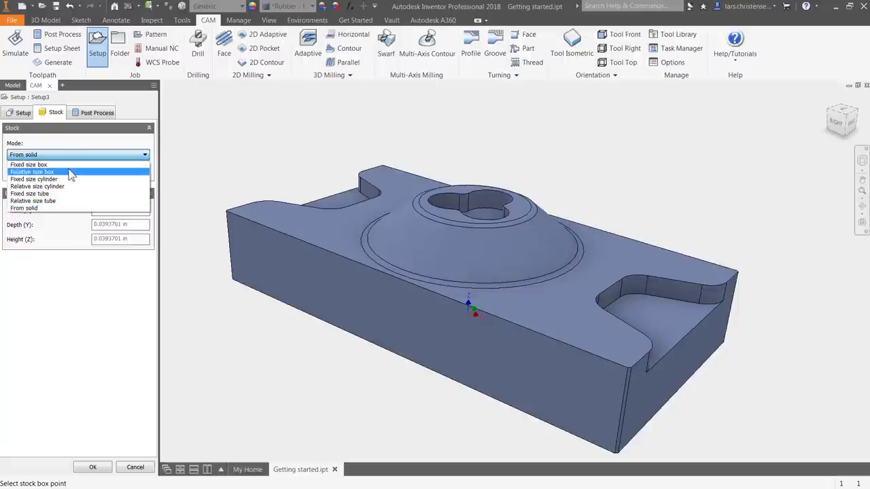
{"action": "left_click", "coordinate": [71, 172]}
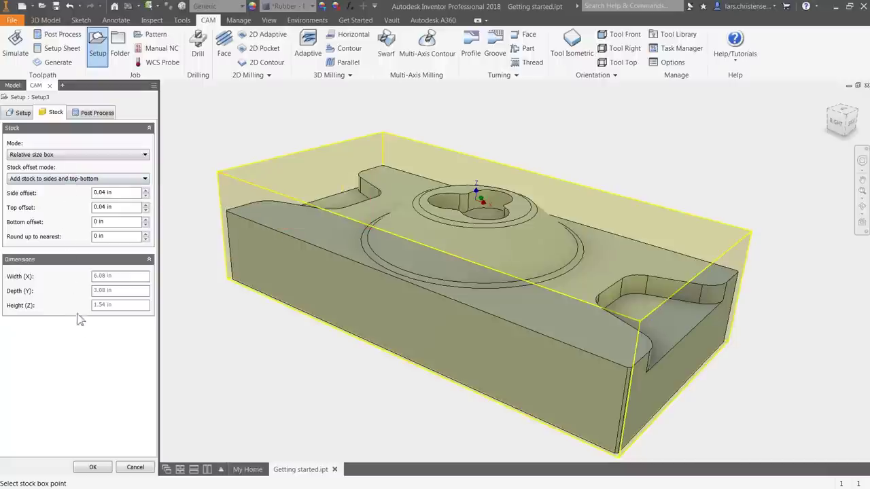
Step: Accept the setup with its stock and start a new Face operation
{"action": "left_click", "coordinate": [89, 466]}
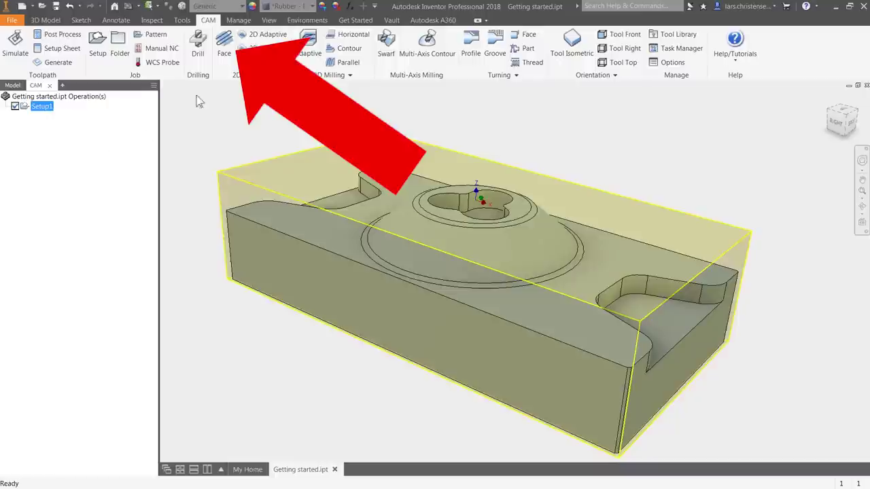
{"action": "left_click", "coordinate": [226, 49]}
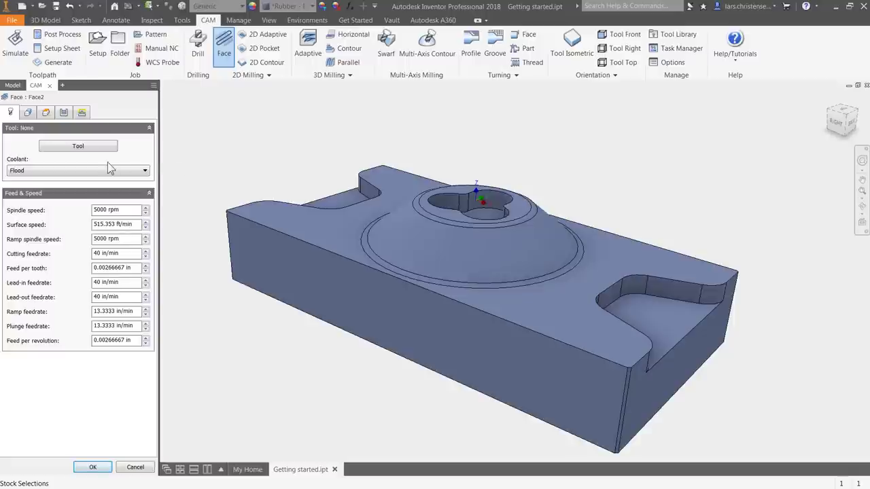
Step: Assign the #3 half-inch flat end mill from the Tutorial - Inch library and generate Face2
{"action": "left_click", "coordinate": [82, 148]}
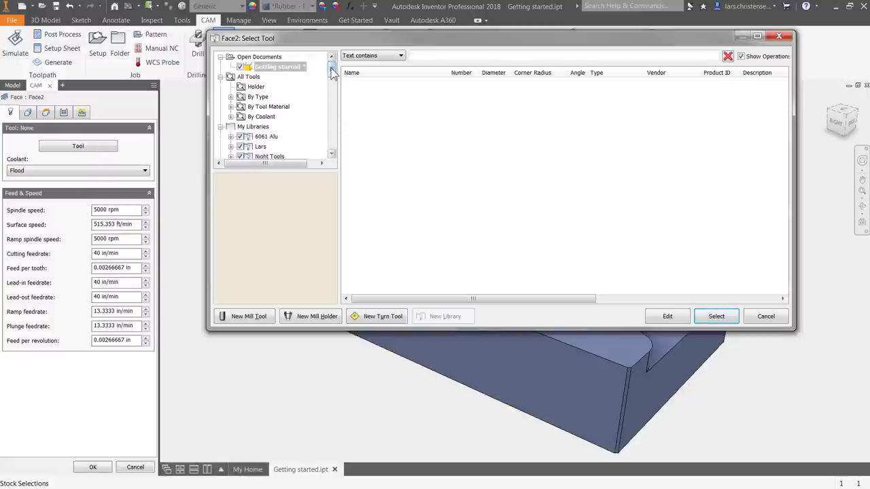
{"action": "left_click_drag", "start_coordinate": [332, 73], "coordinate": [334, 150]}
{"action": "left_click", "coordinate": [270, 127]}
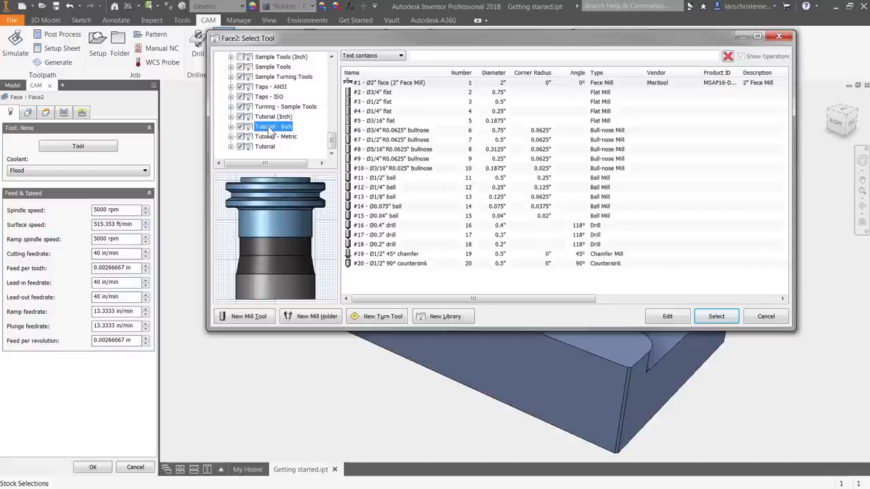
{"action": "left_click", "coordinate": [379, 104]}
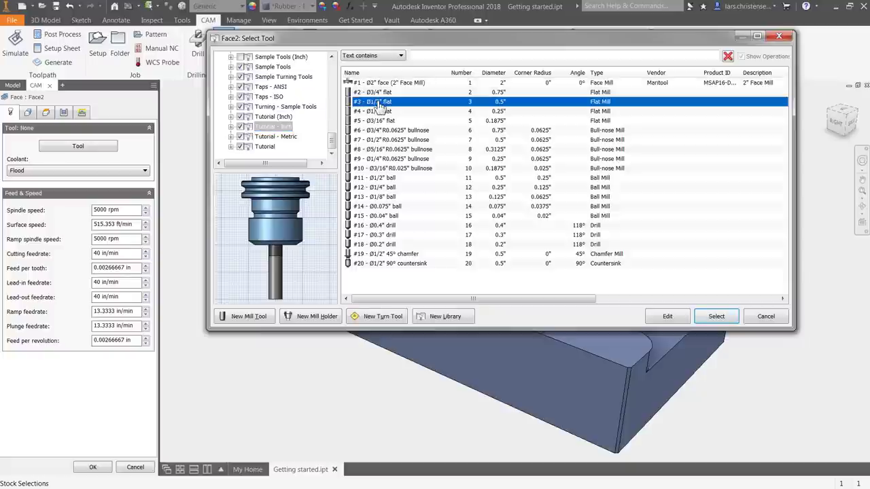
{"action": "left_click", "coordinate": [720, 318]}
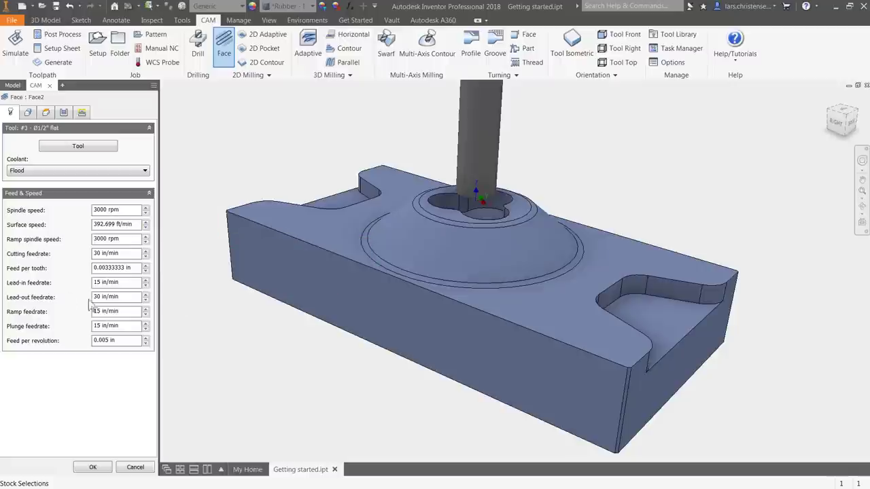
{"action": "left_click", "coordinate": [27, 113]}
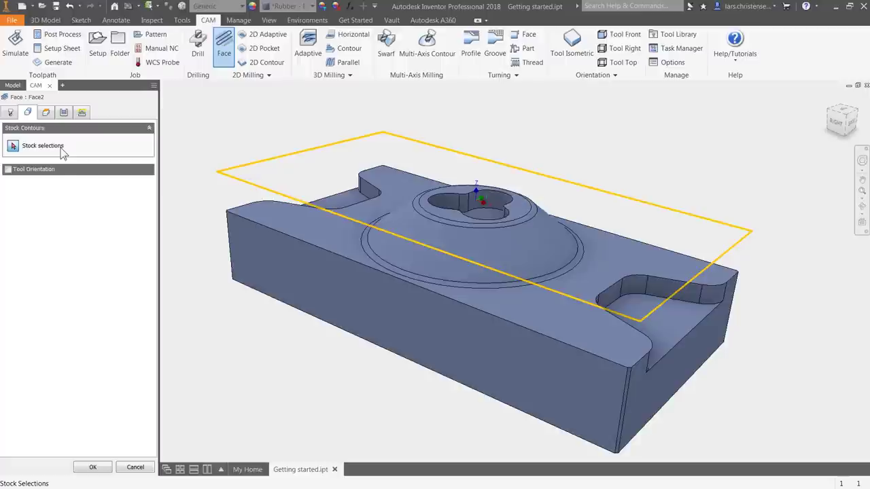
{"action": "left_click", "coordinate": [93, 467]}
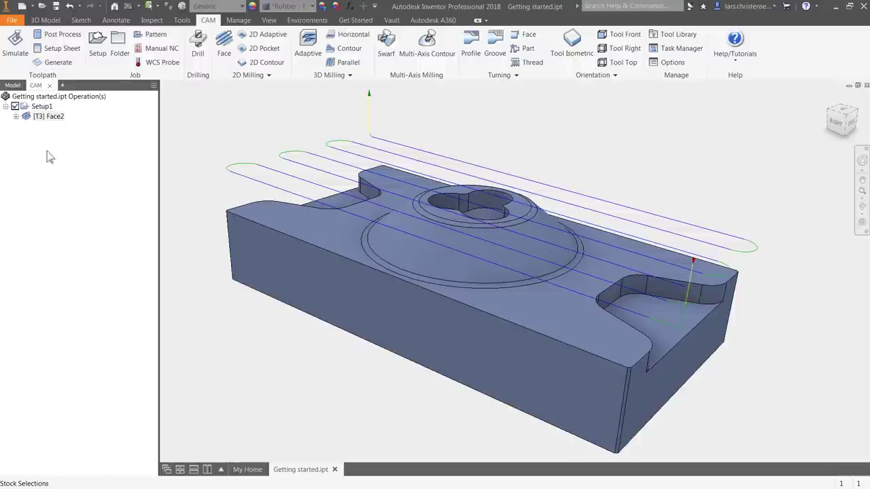
Step: Play the Face2 toolpath simulation through, then exit the simulation
{"action": "left_click", "coordinate": [17, 51]}
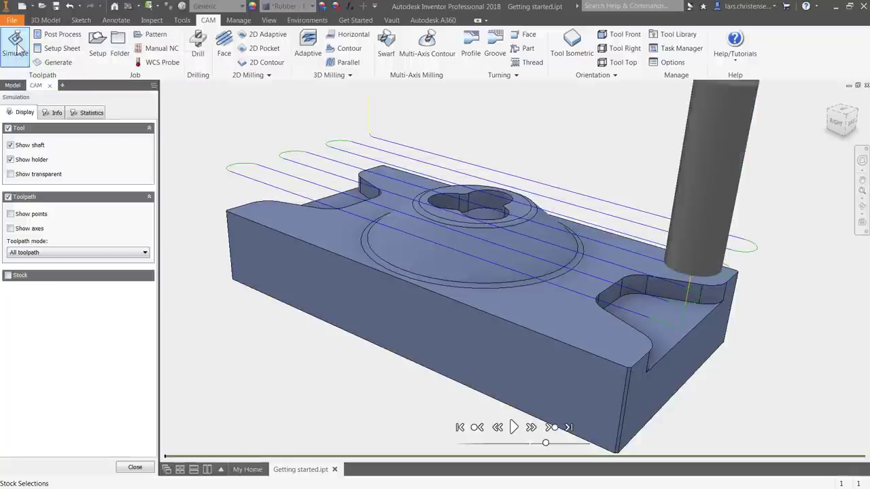
{"action": "left_click", "coordinate": [513, 427]}
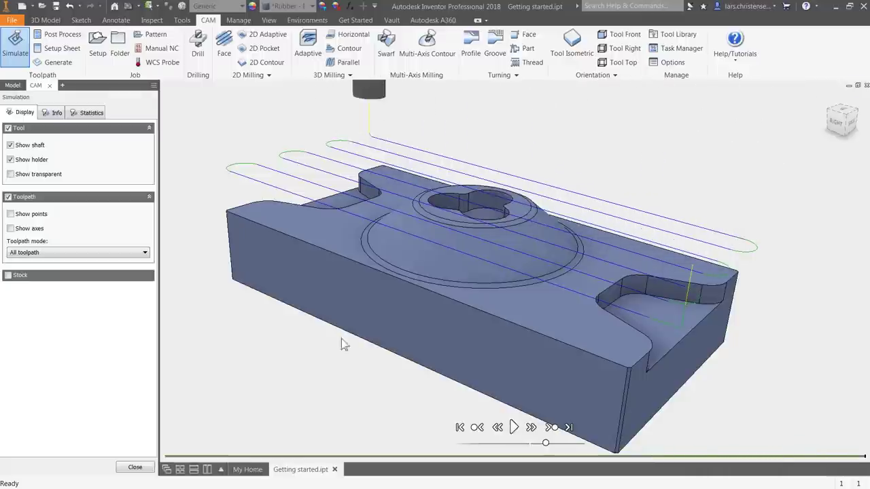
{"action": "key", "text": "Escape"}
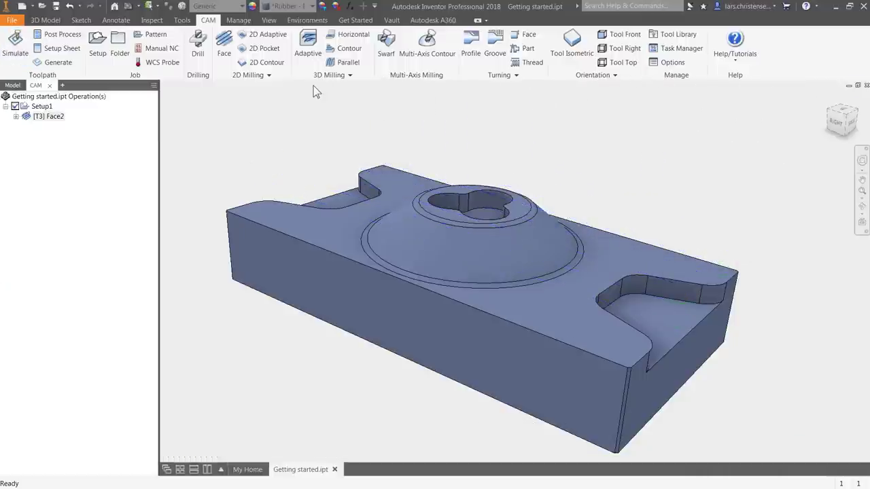
Step: Create an Adaptive clearing operation using the #3 Ø1/2" flat tool and generate its toolpath
{"action": "left_click", "coordinate": [312, 45]}
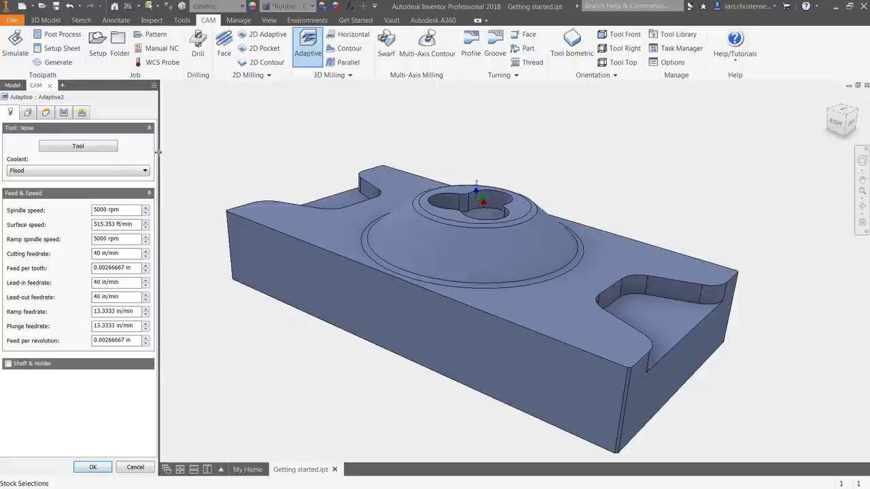
{"action": "left_click", "coordinate": [67, 149]}
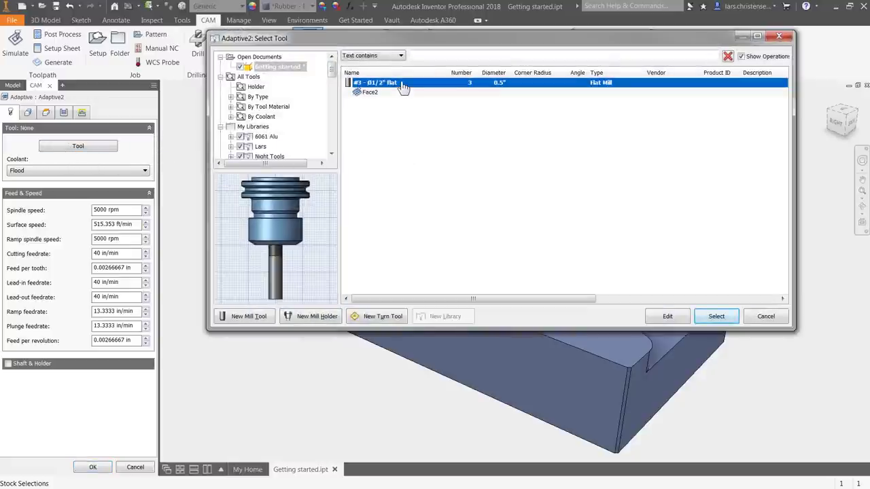
{"action": "left_click", "coordinate": [710, 316]}
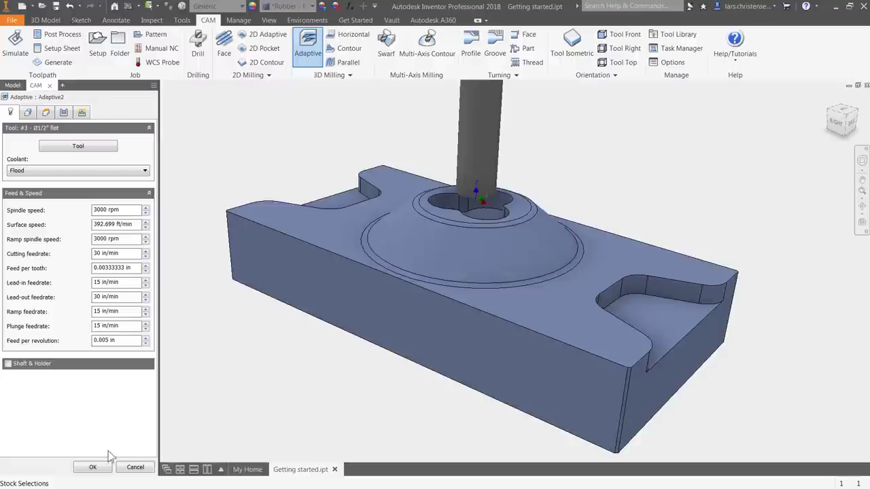
{"action": "left_click", "coordinate": [97, 467]}
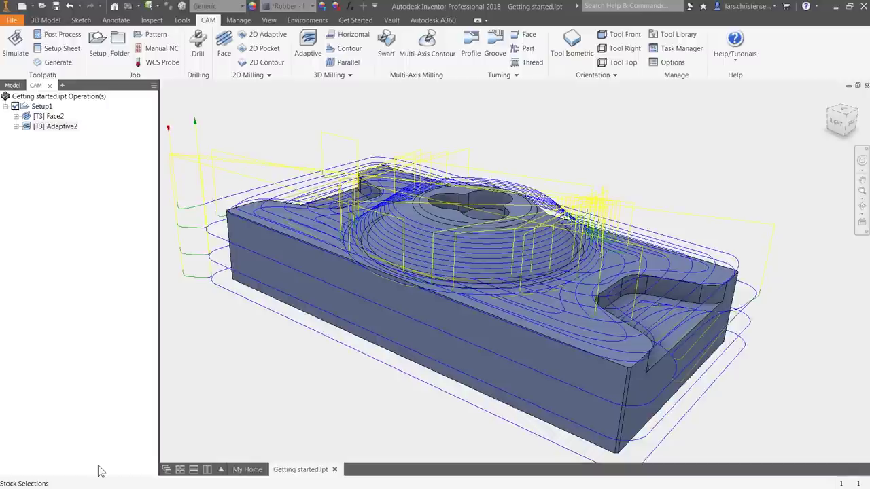
Step: Edit Adaptive2 and set its Bottom height offset to .5+.1 (0.6 in)
{"action": "right_click", "coordinate": [70, 131]}
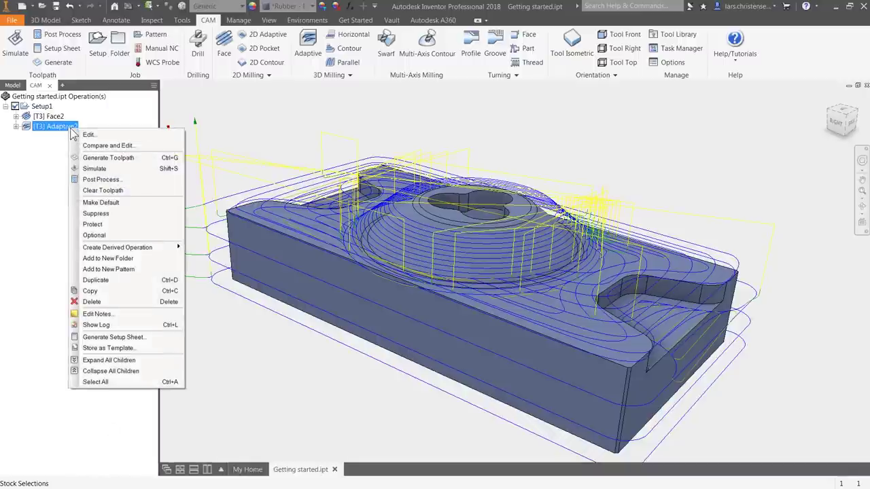
{"action": "left_click", "coordinate": [92, 135]}
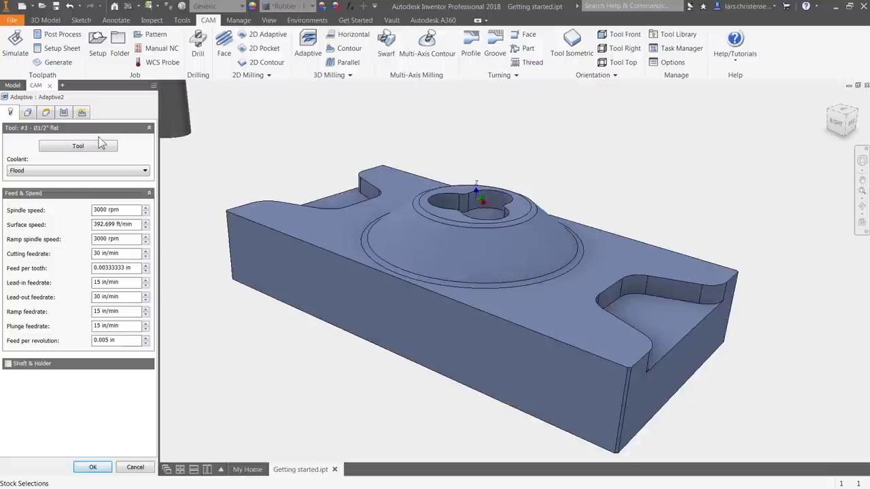
{"action": "left_click", "coordinate": [45, 112]}
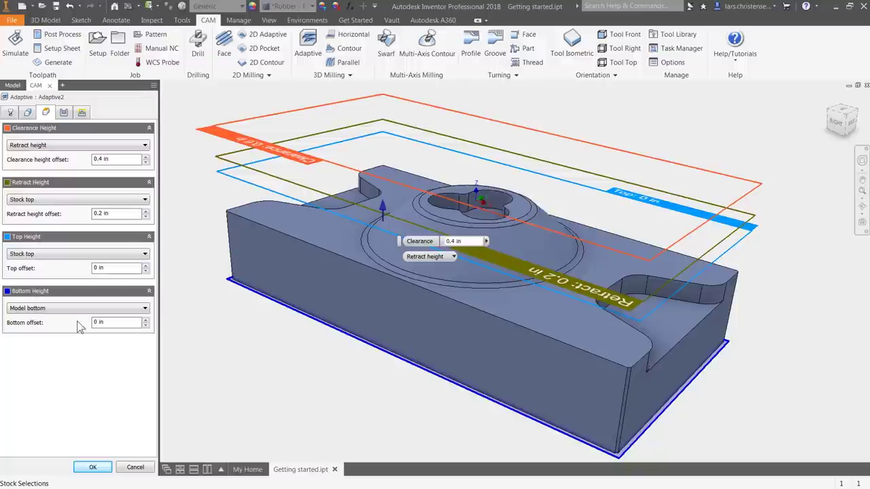
{"action": "left_click", "coordinate": [117, 325]}
{"action": "type", "text": ".5"}
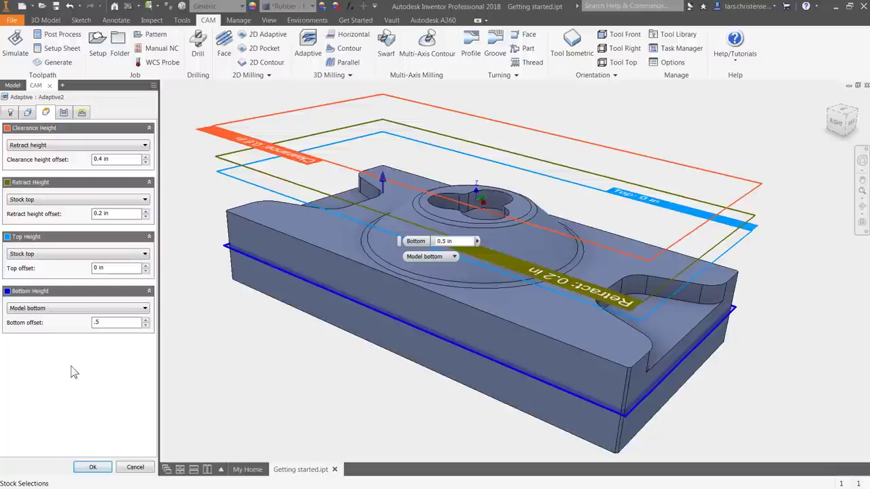
{"action": "type", "text": "+.1"}
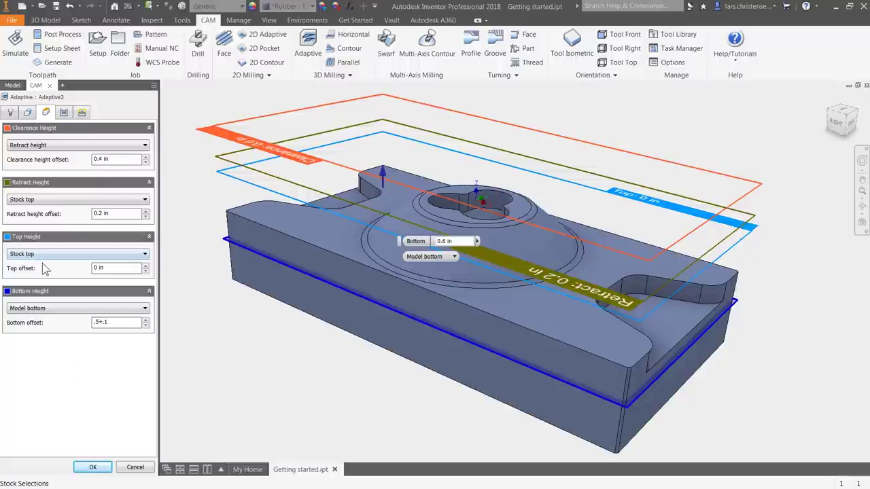
Step: On Adaptive2's Passes settings, enter 1 in maximum roughing stepdown and 0.1 in optimal load
{"action": "left_click", "coordinate": [64, 113]}
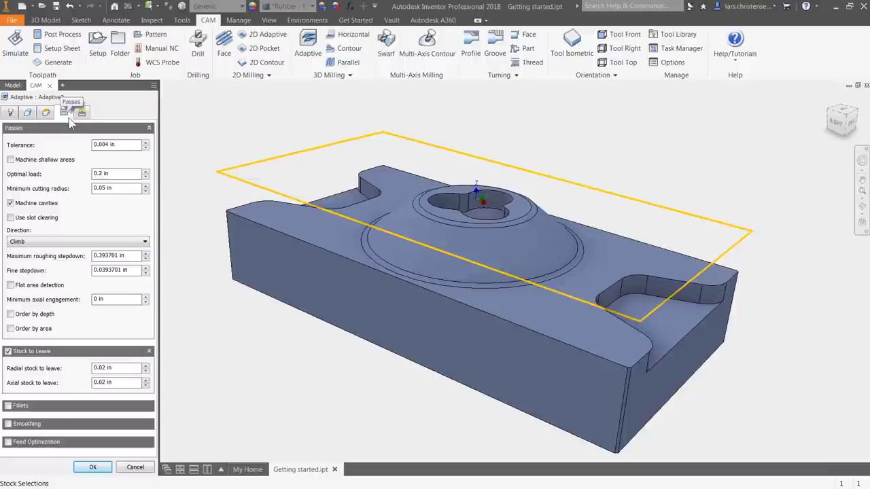
{"action": "left_click_drag", "start_coordinate": [130, 259], "coordinate": [85, 263]}
{"action": "type", "text": "1."}
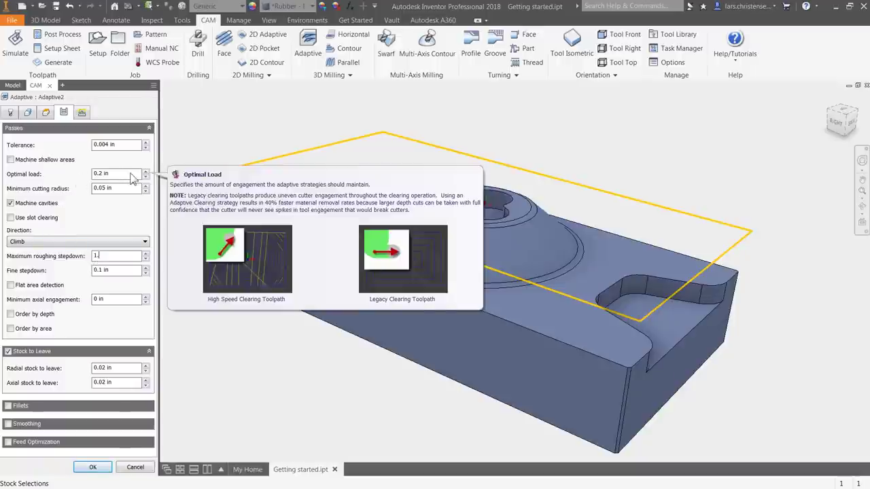
{"action": "left_click", "coordinate": [133, 177]}
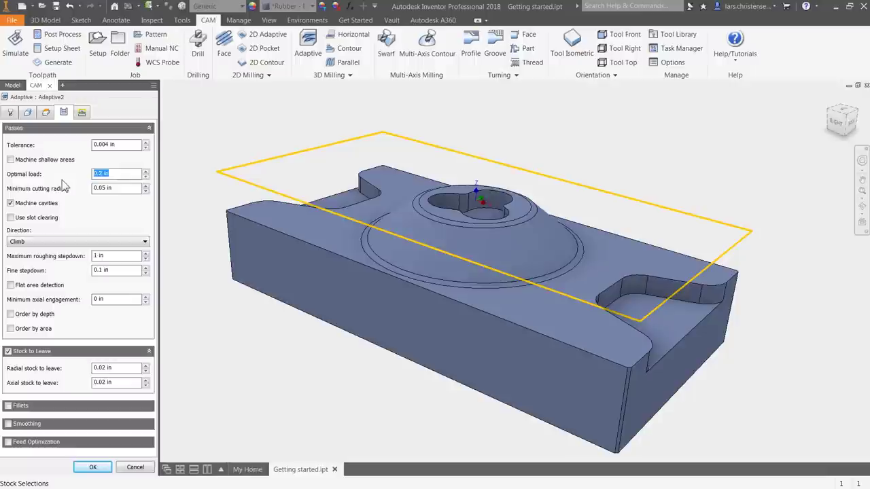
{"action": "type", "text": ".1"}
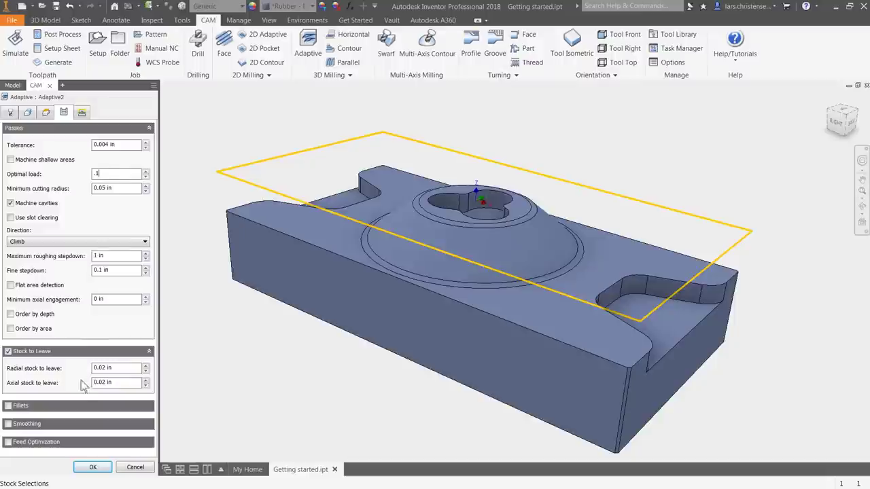
{"action": "left_click", "coordinate": [95, 467]}
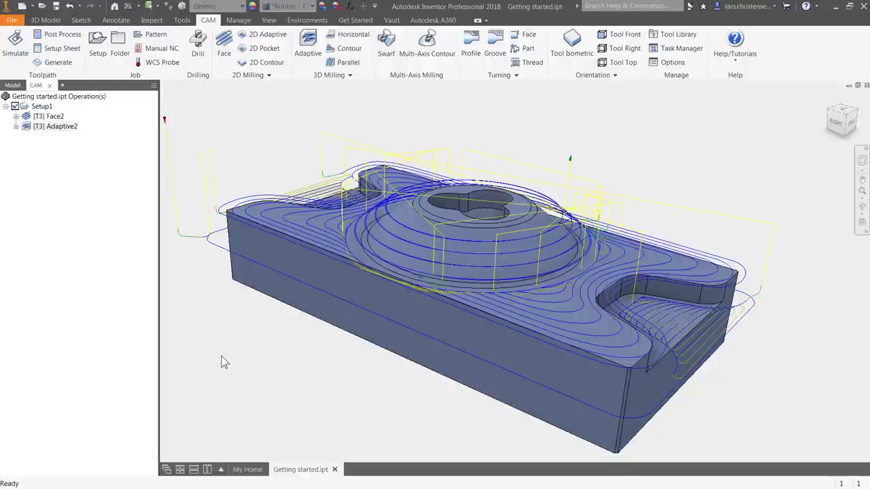
{"action": "left_click", "coordinate": [45, 107]}
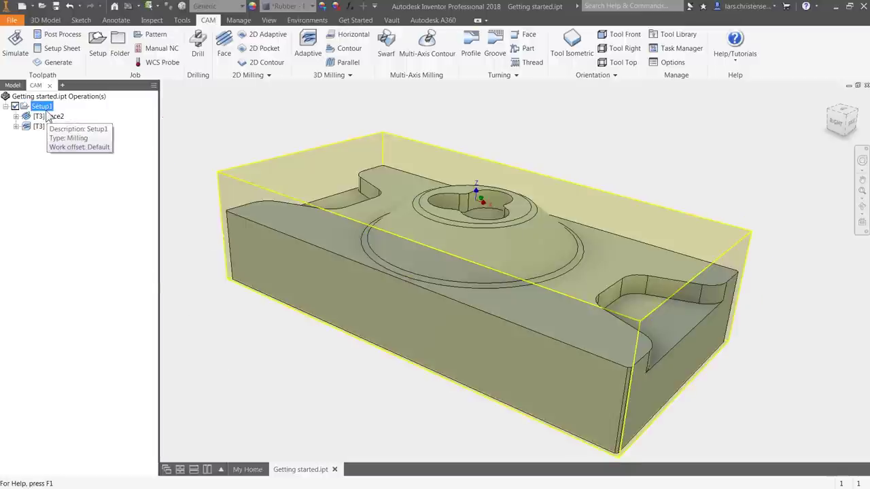
{"action": "left_click", "coordinate": [17, 49]}
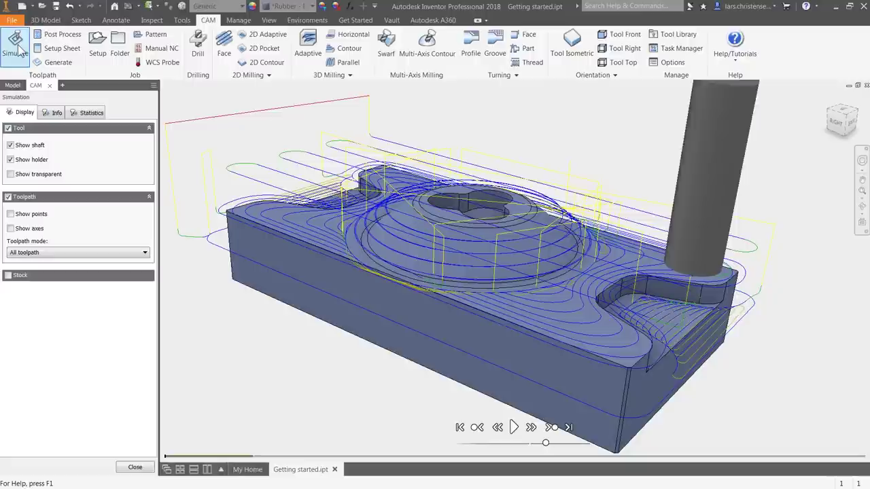
{"action": "left_click", "coordinate": [64, 255]}
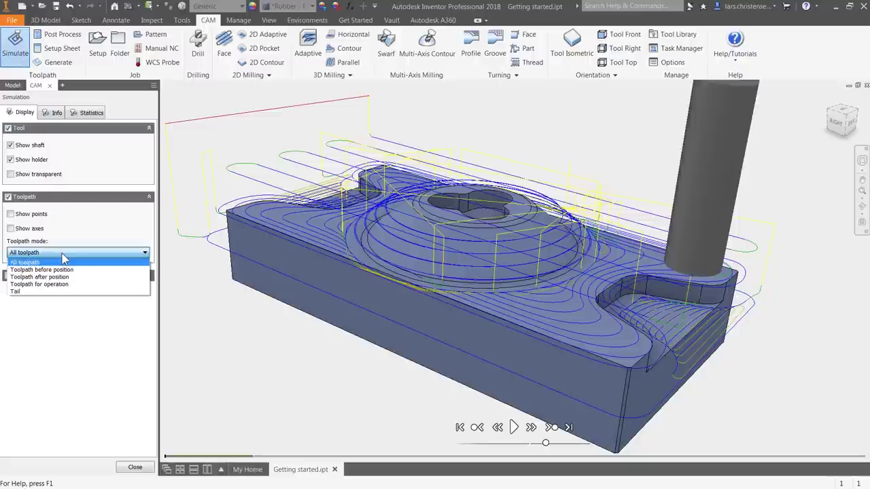
{"action": "left_click", "coordinate": [57, 293]}
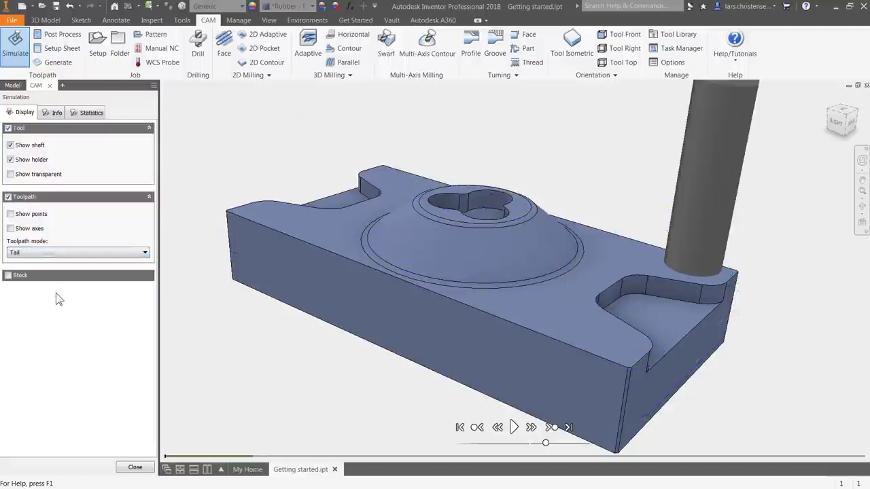
{"action": "left_click", "coordinate": [8, 276]}
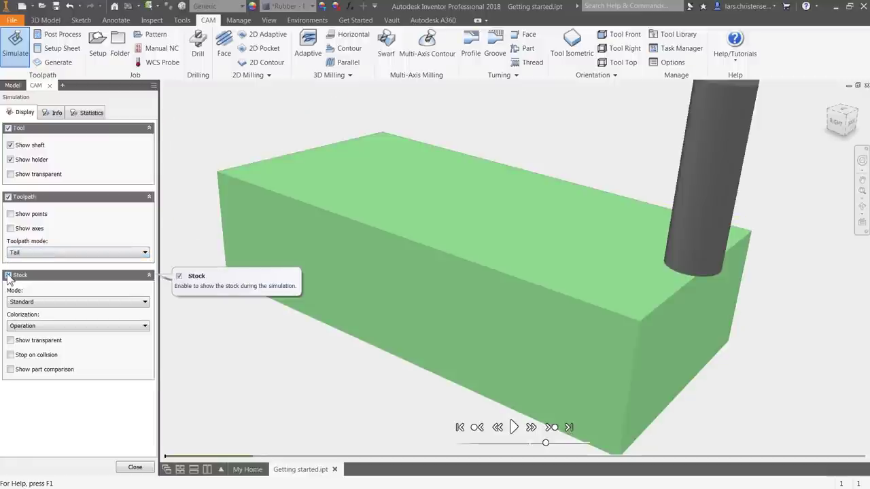
{"action": "left_click", "coordinate": [514, 429]}
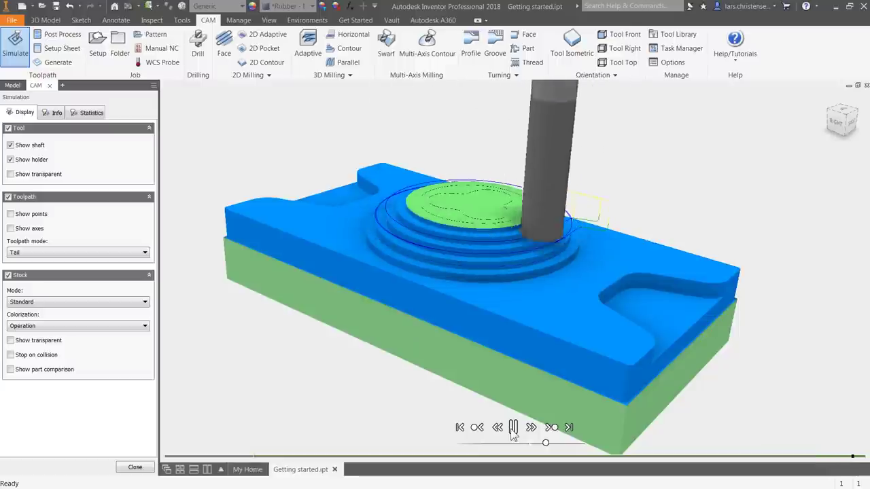
{"action": "left_click", "coordinate": [513, 427]}
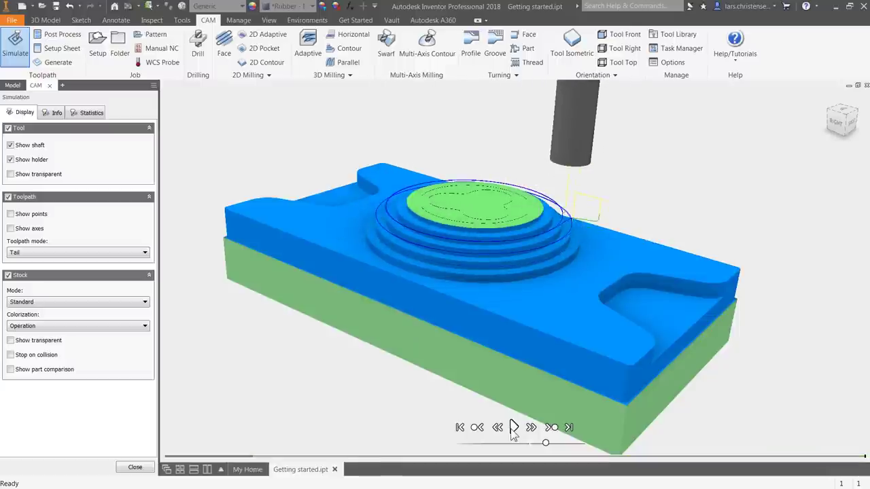
{"action": "left_click", "coordinate": [150, 468]}
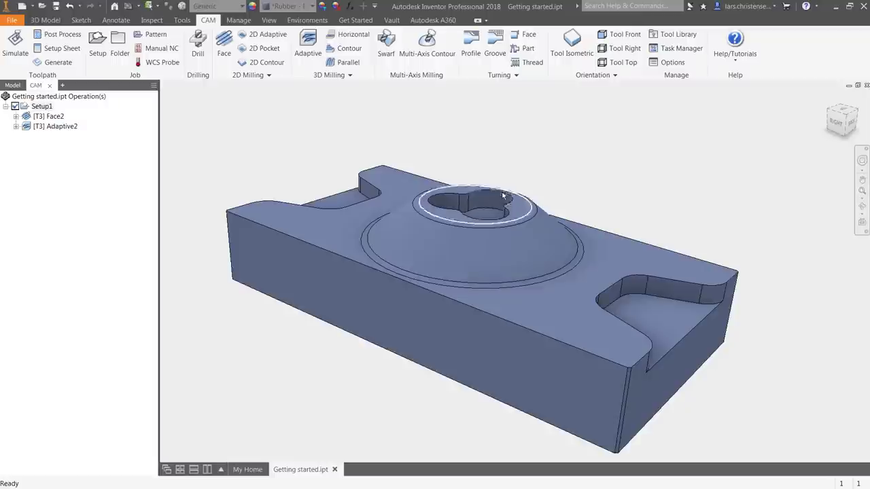
Step: Start a 2D Adaptive operation using the #4 Ø1/4" flat end mill from the Tutorial - Inch library
{"action": "left_click", "coordinate": [488, 216]}
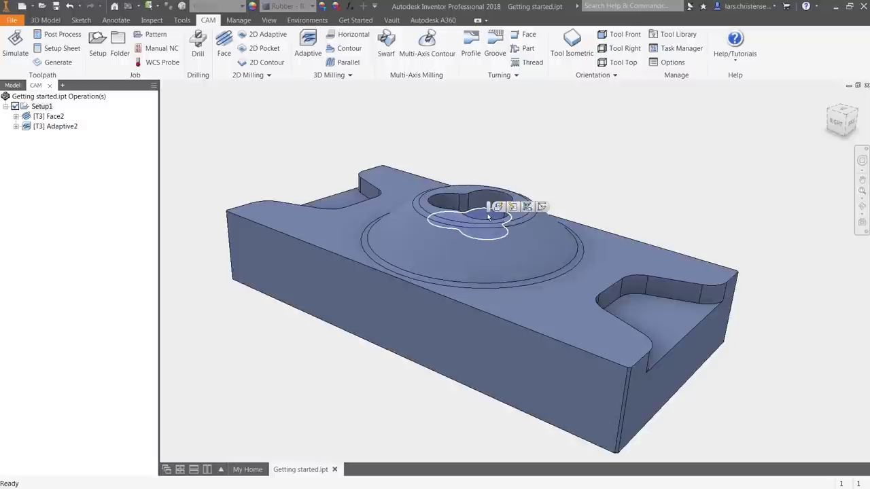
{"action": "key", "text": "Escape"}
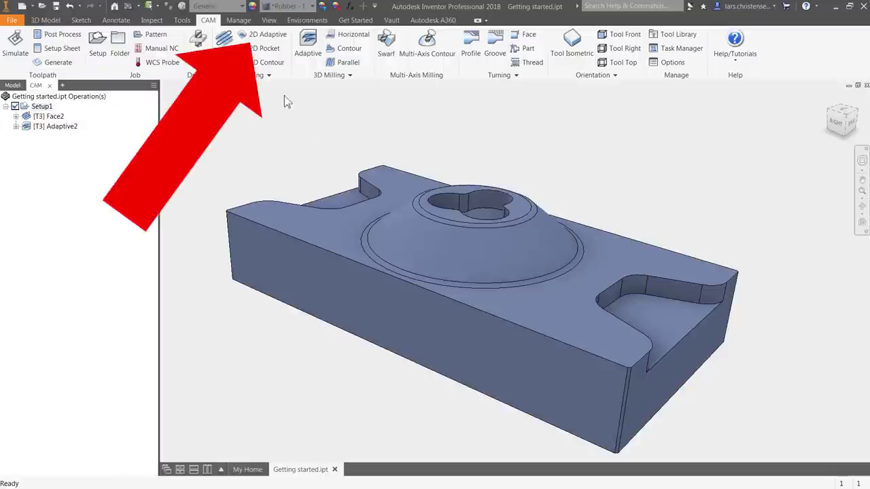
{"action": "left_click", "coordinate": [267, 34]}
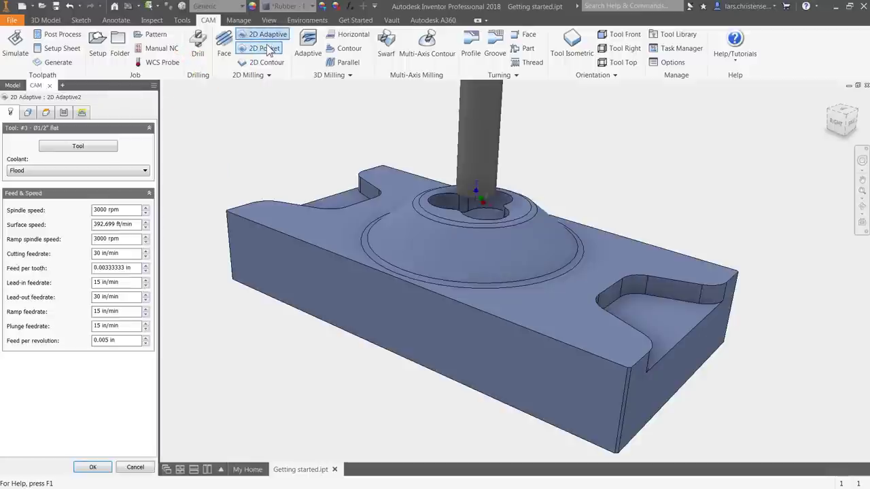
{"action": "left_click", "coordinate": [79, 147]}
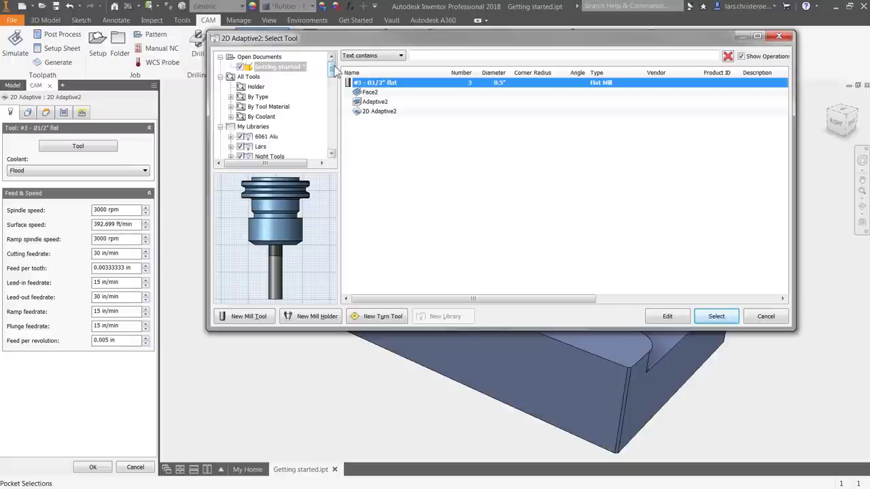
{"action": "left_click_drag", "start_coordinate": [333, 70], "coordinate": [331, 141]}
{"action": "left_click", "coordinate": [289, 127]}
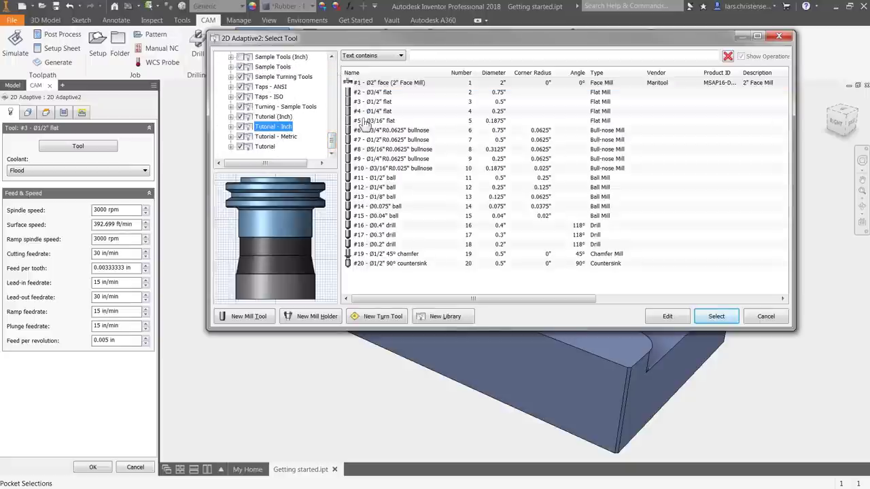
{"action": "left_click", "coordinate": [383, 112]}
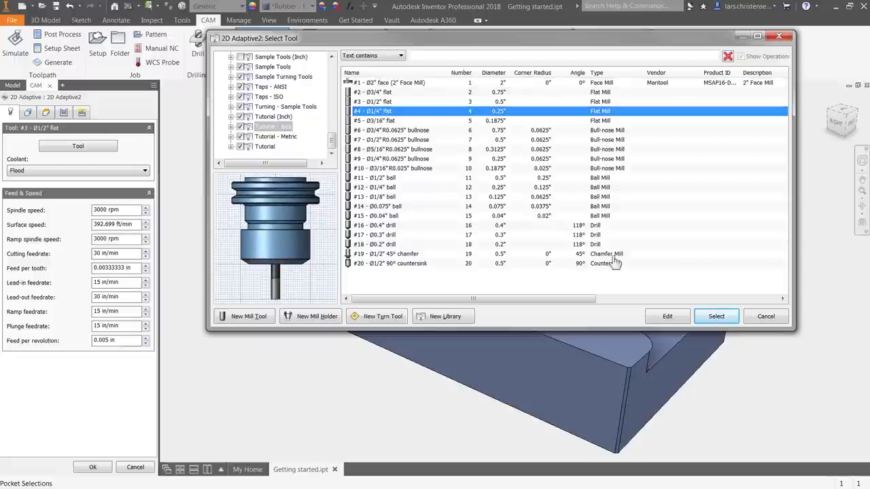
{"action": "left_click", "coordinate": [724, 318]}
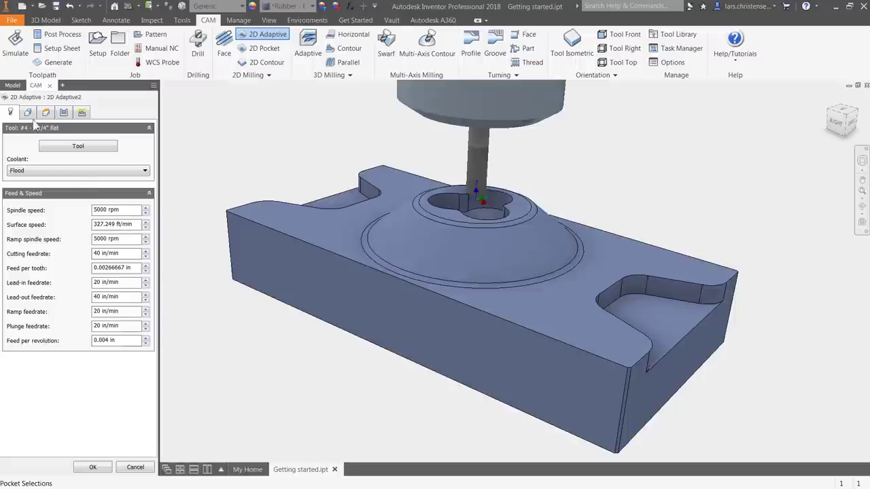
Step: Pick the three-lobed keyhole pocket outline as geometry and generate the 2D Adaptive2 toolpath
{"action": "left_click", "coordinate": [28, 113]}
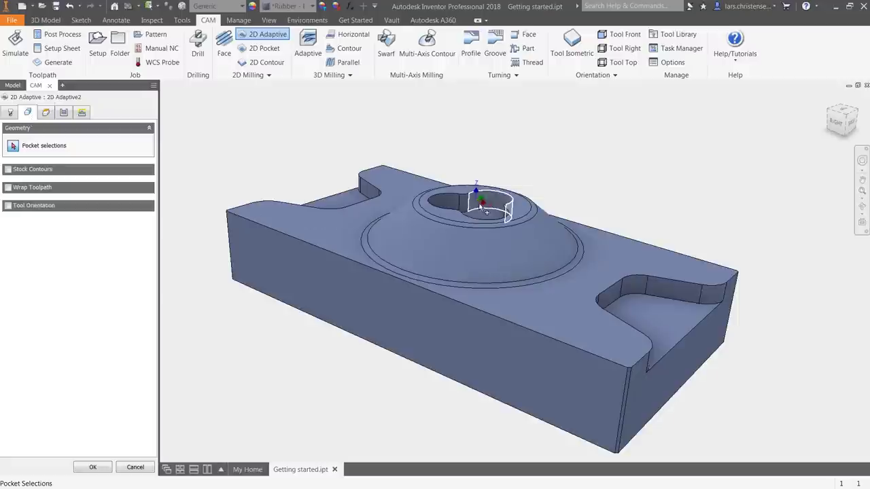
{"action": "left_click", "coordinate": [500, 216]}
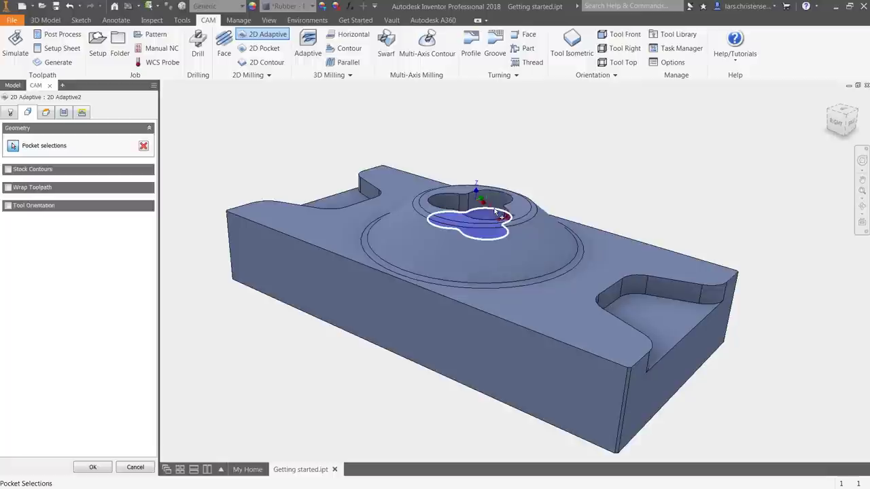
{"action": "left_click", "coordinate": [89, 469]}
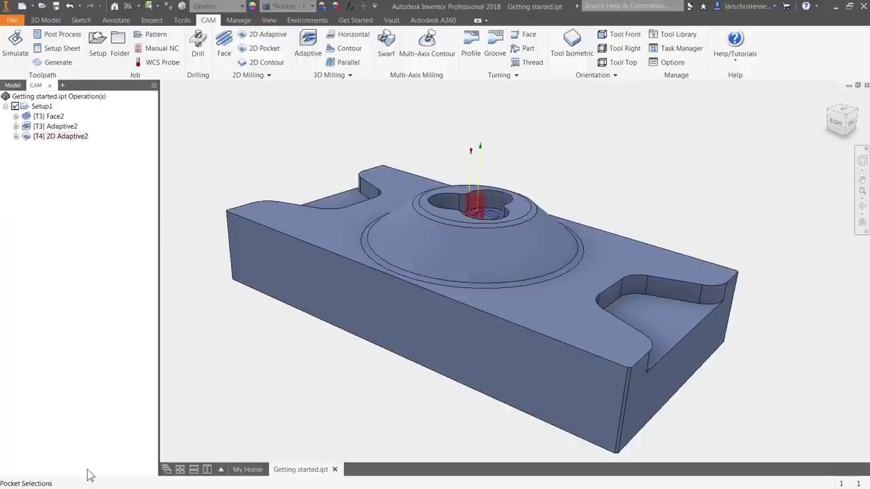
{"action": "scroll", "coordinate": [612, 141], "scroll_direction": "up", "scroll_amount": 4}
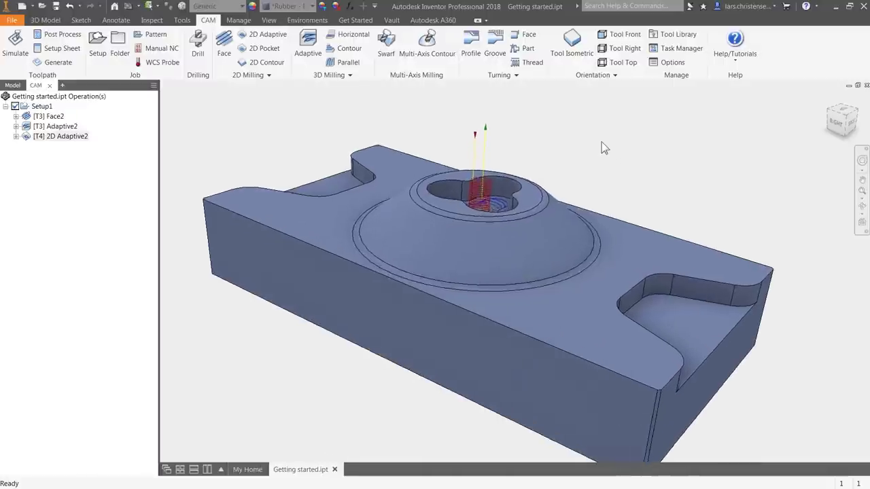
{"action": "scroll", "coordinate": [602, 142], "scroll_direction": "up", "scroll_amount": 5}
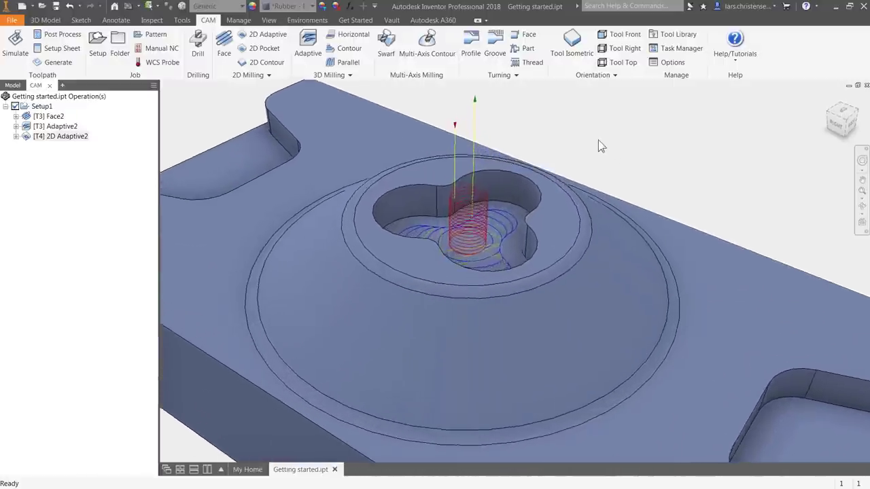
{"action": "scroll", "coordinate": [600, 146], "scroll_direction": "up", "scroll_amount": 2}
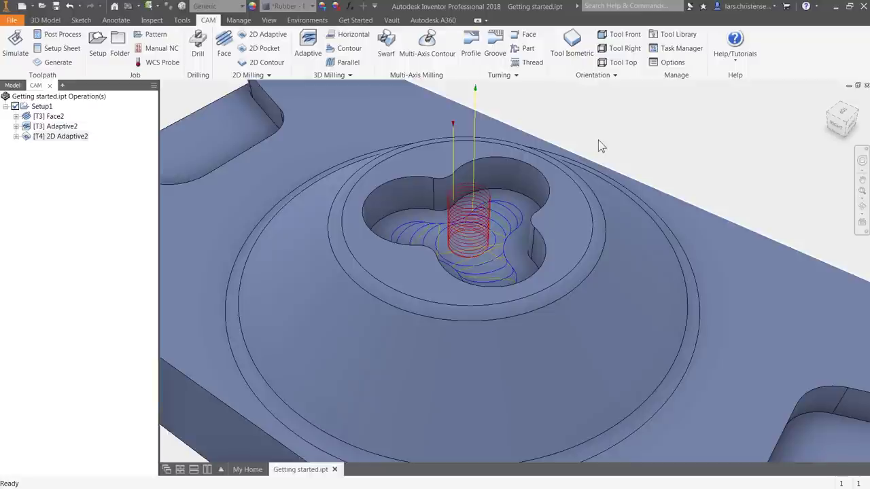
Step: Edit 2D Adaptive2, set its ramp taper angle to 1 and regenerate it
{"action": "right_click", "coordinate": [76, 139]}
{"action": "left_click", "coordinate": [98, 144]}
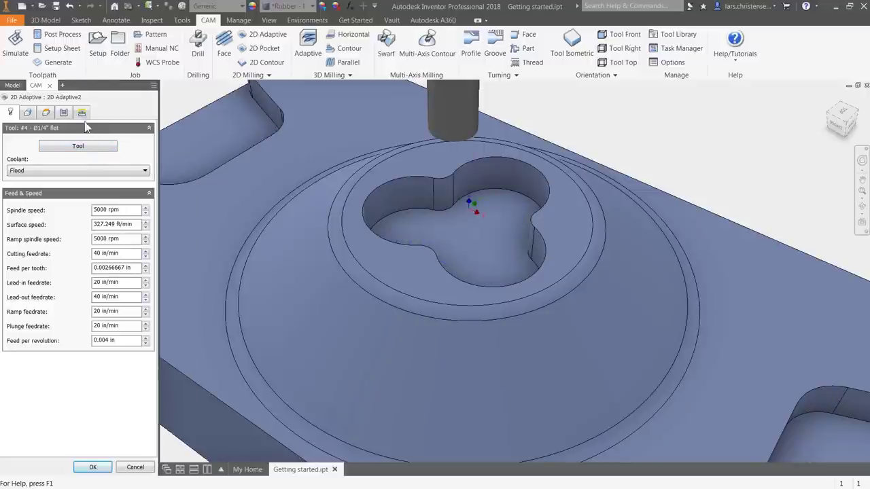
{"action": "left_click", "coordinate": [83, 112]}
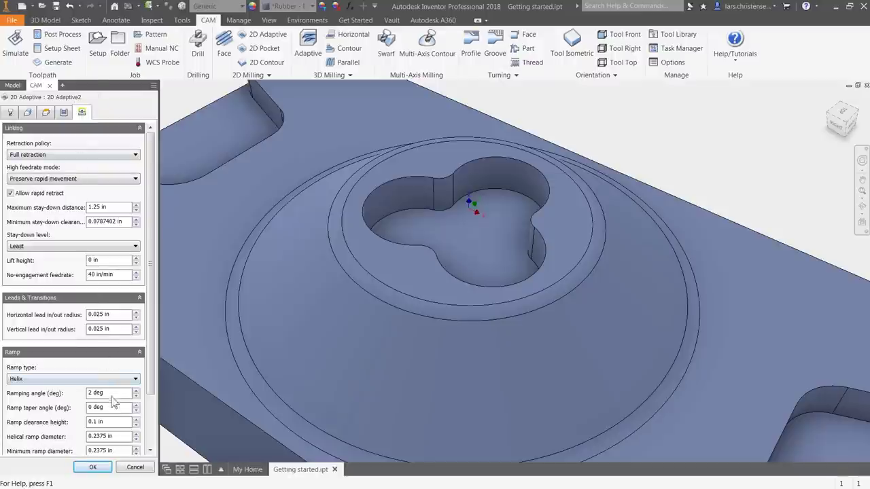
{"action": "left_click_drag", "start_coordinate": [113, 408], "coordinate": [79, 413]}
{"action": "type", "text": "1"}
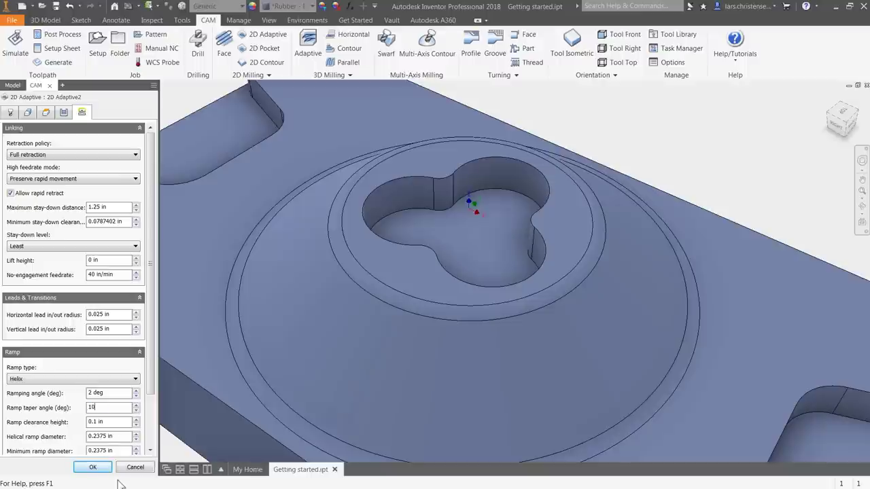
{"action": "left_click", "coordinate": [97, 467]}
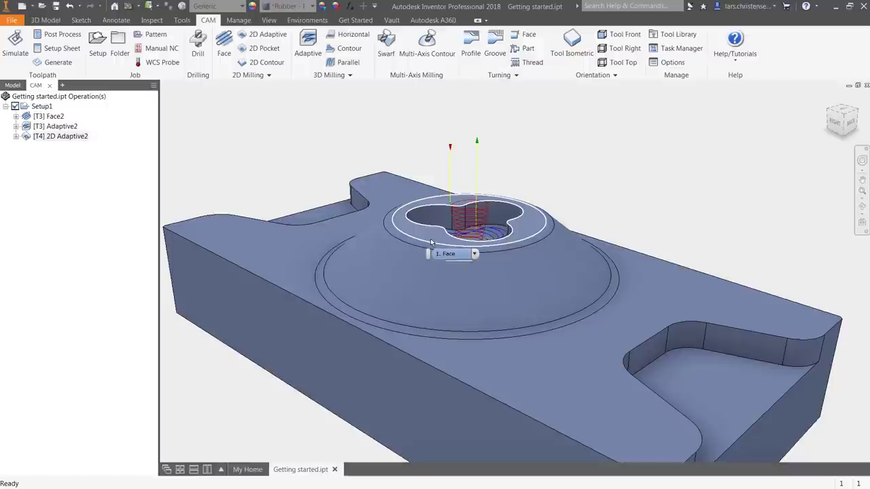
Step: Move Face2 below 2D Adaptive2 so it becomes the last operation in Setup1
{"action": "left_click", "coordinate": [60, 128]}
{"action": "left_click_drag", "start_coordinate": [61, 129], "coordinate": [58, 145]}
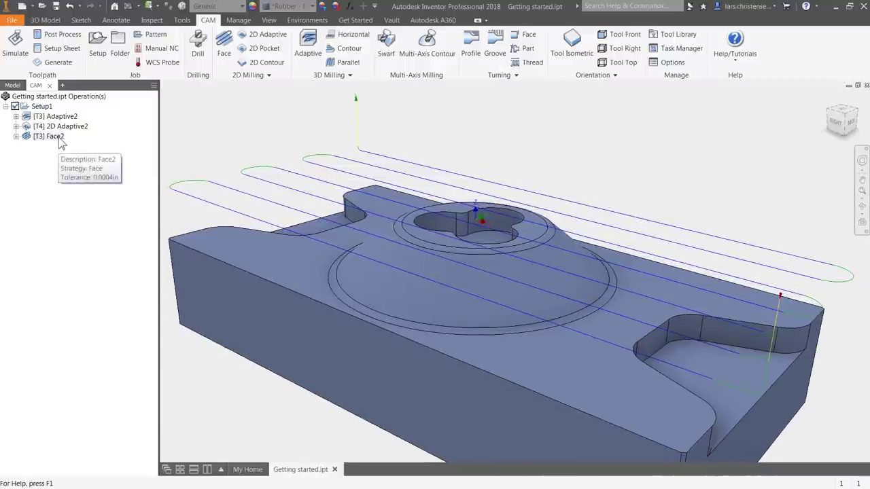
Step: Use the boss's top circular edge as Face2's stock contour, then select Setup1
{"action": "right_click", "coordinate": [58, 137]}
{"action": "left_click", "coordinate": [75, 143]}
{"action": "left_click", "coordinate": [27, 112]}
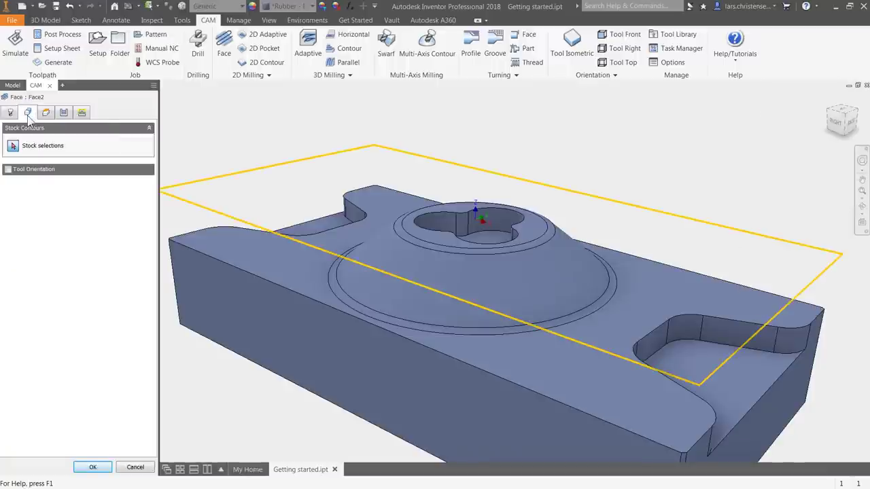
{"action": "left_click", "coordinate": [441, 254]}
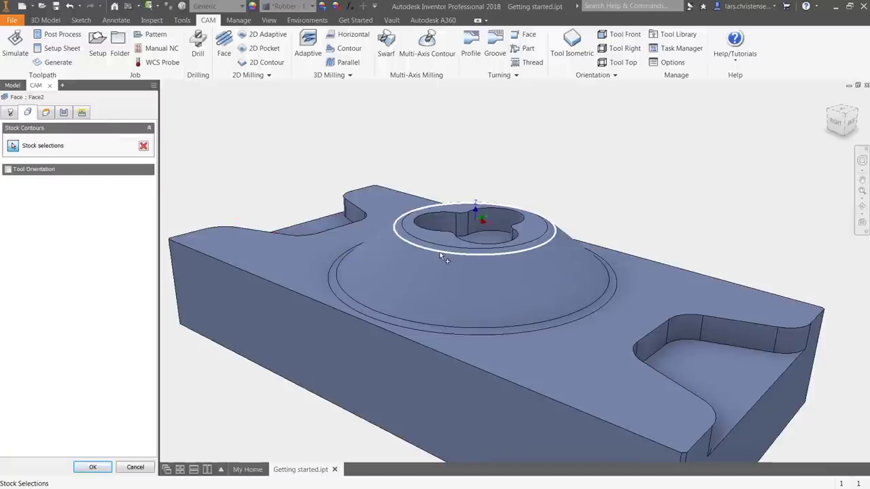
{"action": "left_click", "coordinate": [94, 468]}
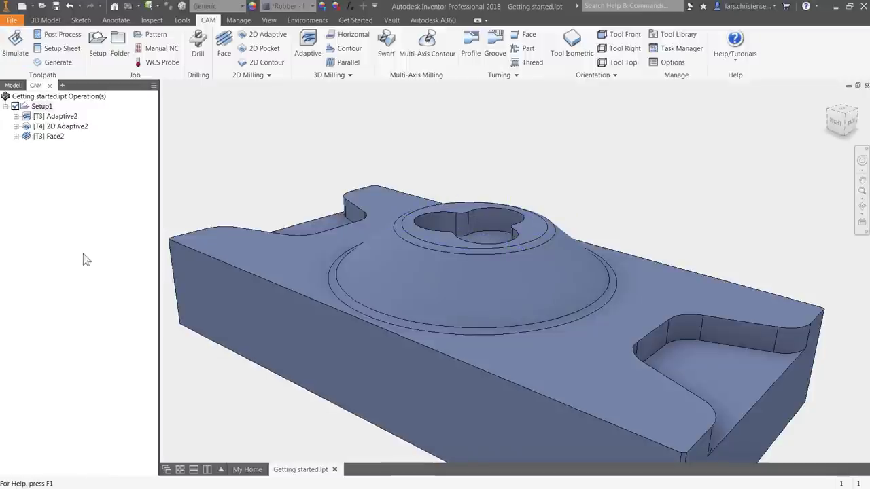
{"action": "left_click", "coordinate": [41, 106]}
{"action": "left_click", "coordinate": [23, 64]}
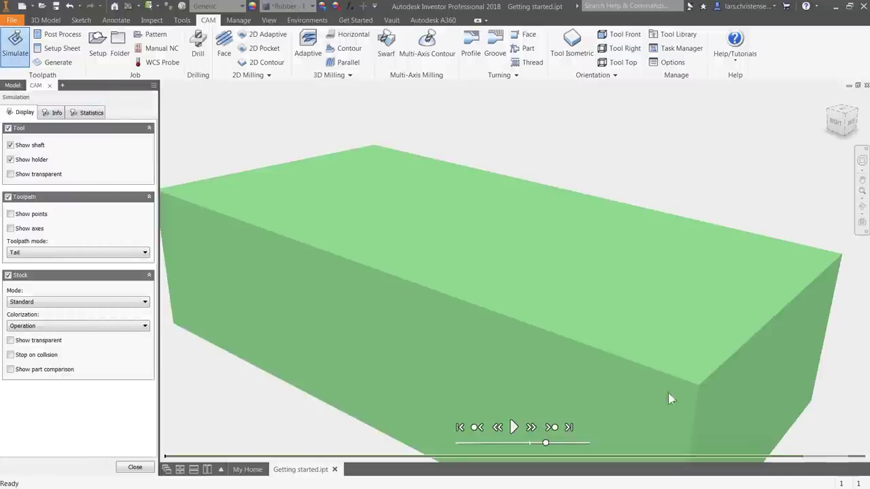
{"action": "mouse_move", "coordinate": [804, 460]}
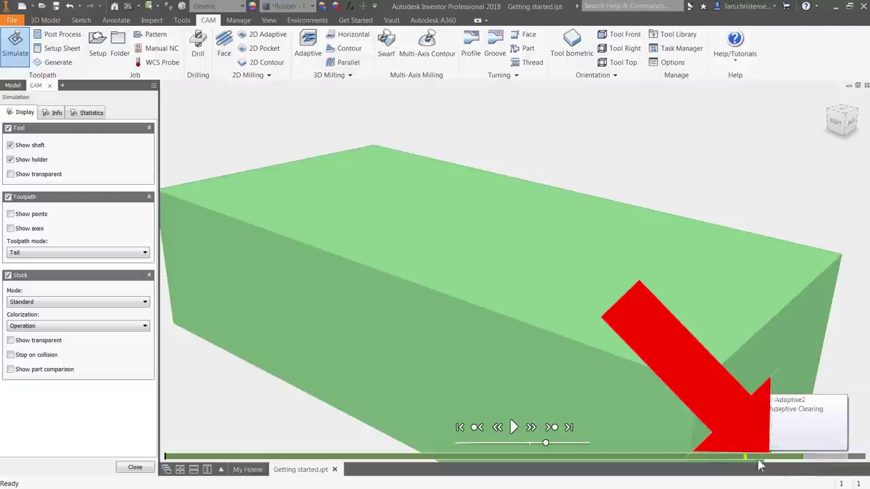
{"action": "left_click", "coordinate": [806, 459]}
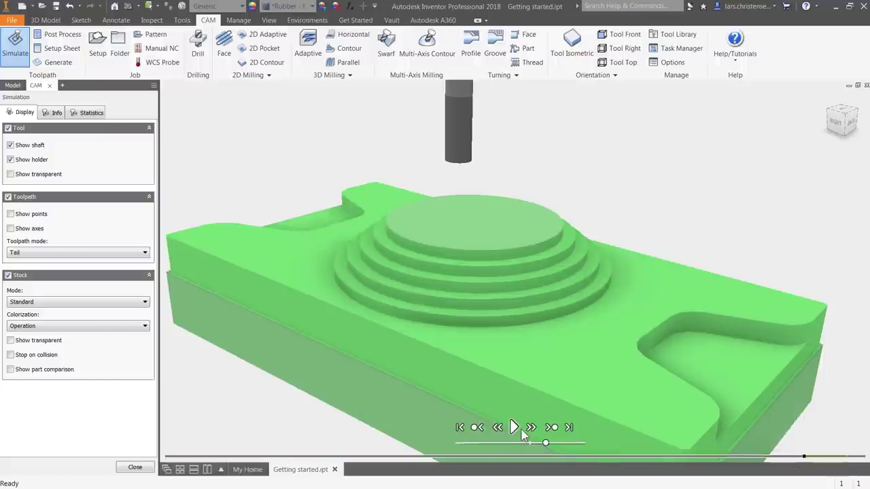
{"action": "left_click", "coordinate": [515, 428]}
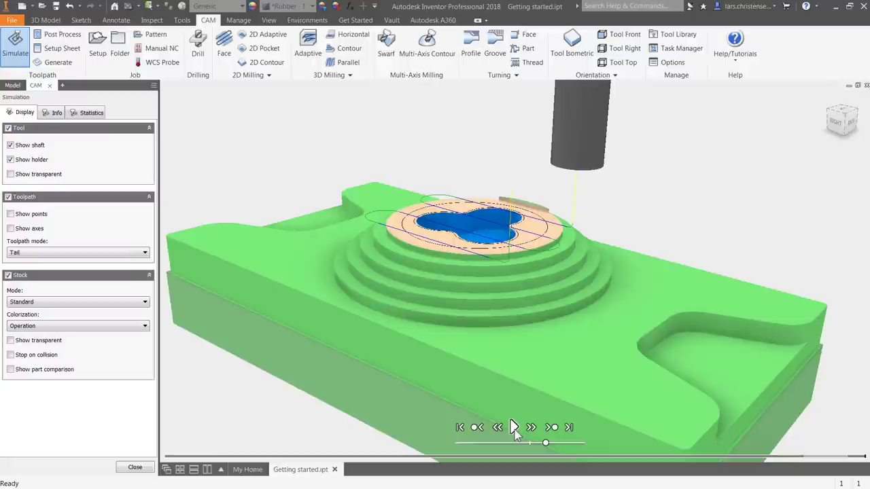
{"action": "left_click", "coordinate": [135, 468]}
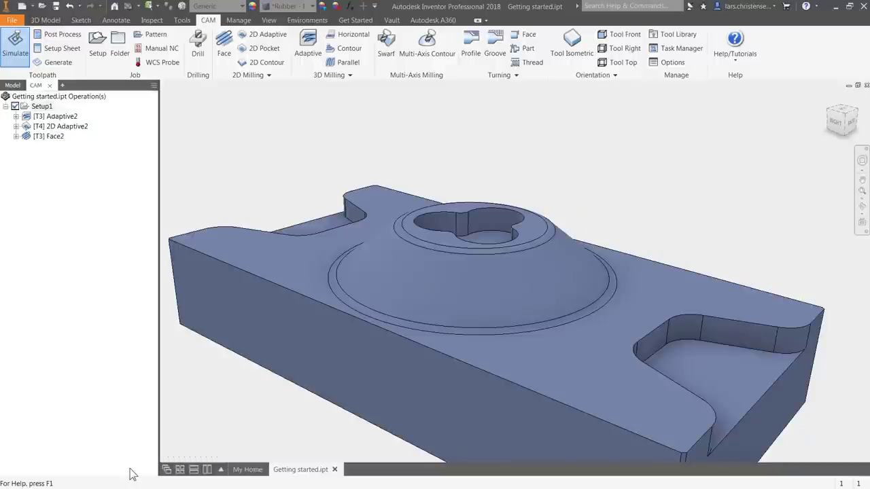
Step: Set Face2's stock offset to 0.1 in and regenerate the operation
{"action": "right_click", "coordinate": [54, 138]}
{"action": "left_click", "coordinate": [71, 144]}
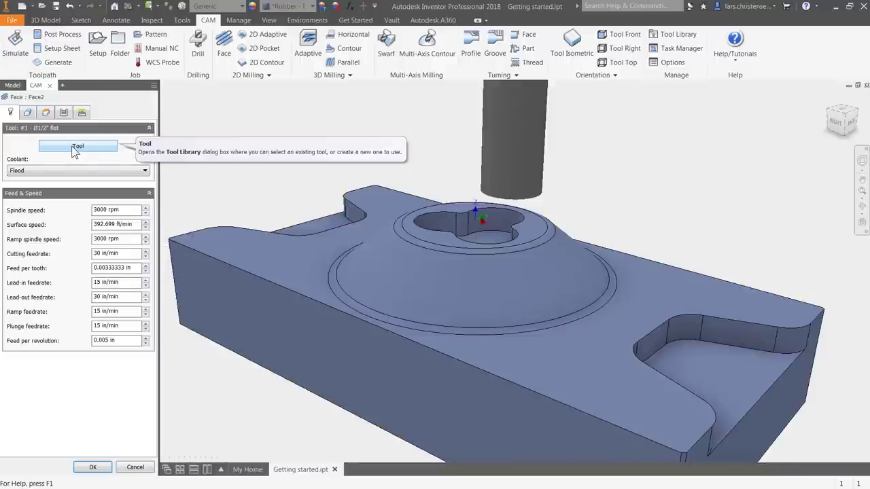
{"action": "left_click", "coordinate": [63, 112]}
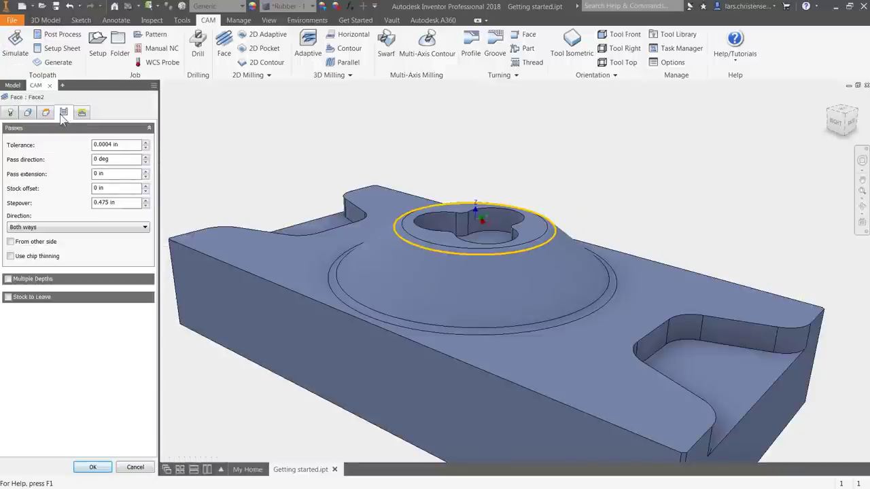
{"action": "left_click", "coordinate": [99, 191]}
{"action": "type", "text": ".1"}
{"action": "left_click", "coordinate": [94, 467]}
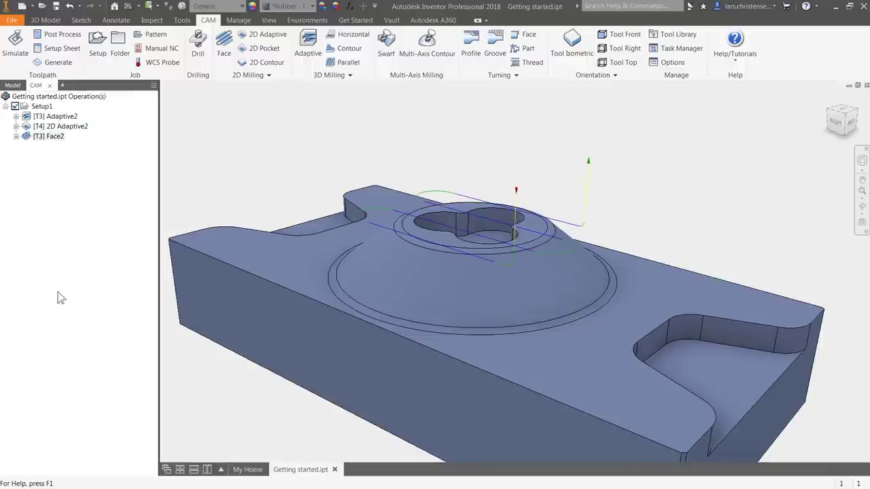
Step: Simulate all of Setup1's operations and play back the machining
{"action": "left_click", "coordinate": [41, 106]}
{"action": "left_click", "coordinate": [15, 45]}
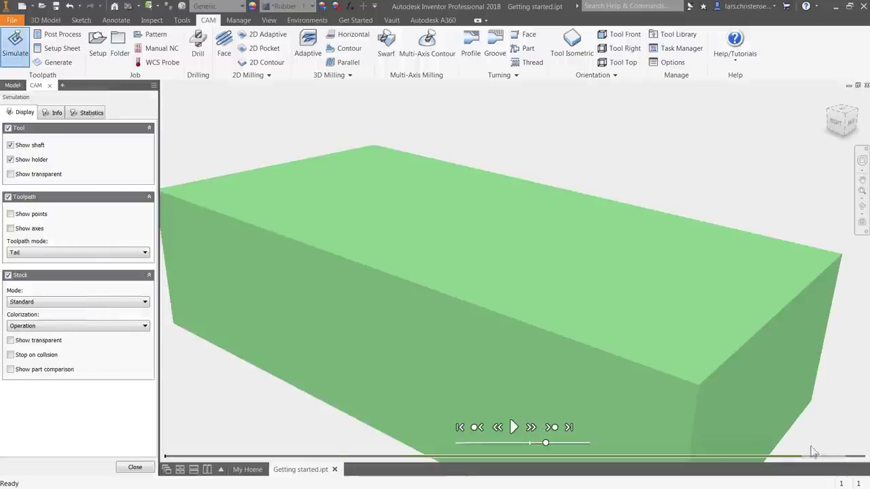
{"action": "left_click", "coordinate": [846, 458]}
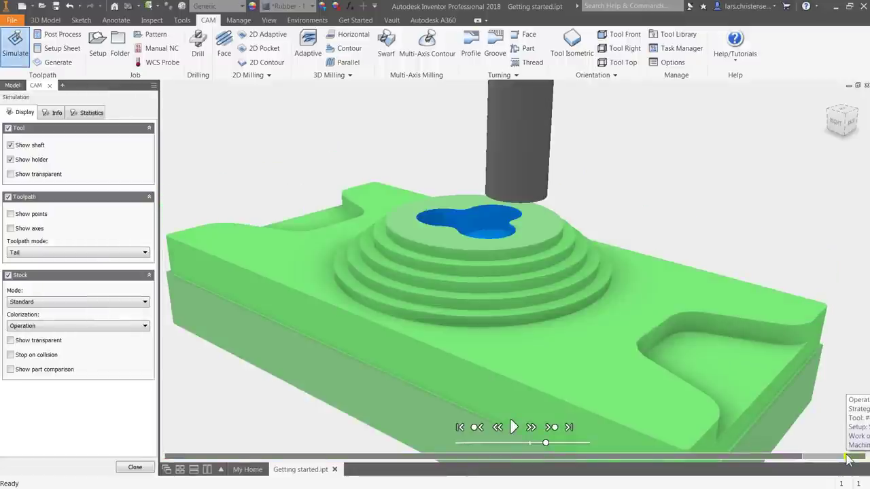
{"action": "left_click", "coordinate": [515, 427]}
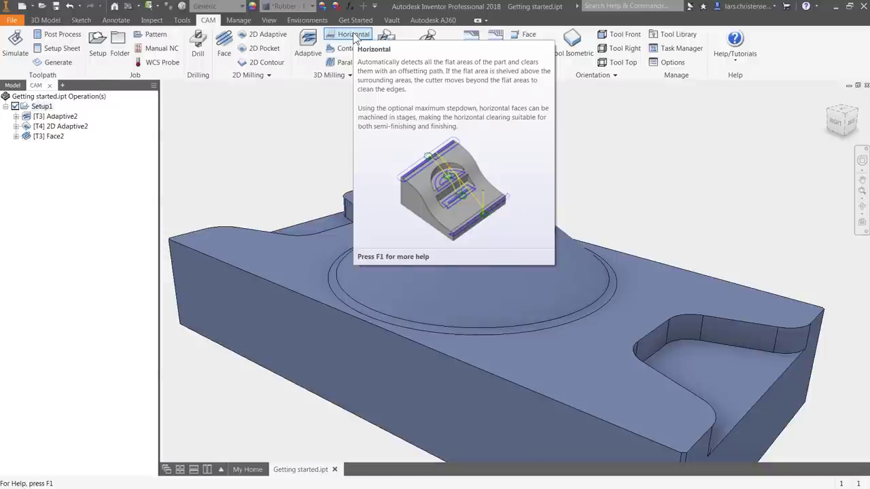
Step: Start a Horizontal clearing operation with the #4 Ø1/4" flat mill
{"action": "left_click", "coordinate": [354, 37]}
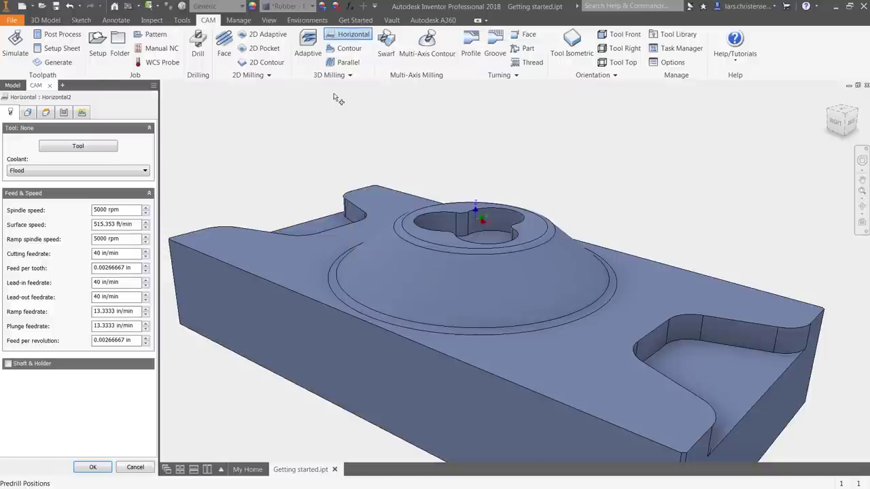
{"action": "left_click", "coordinate": [100, 147]}
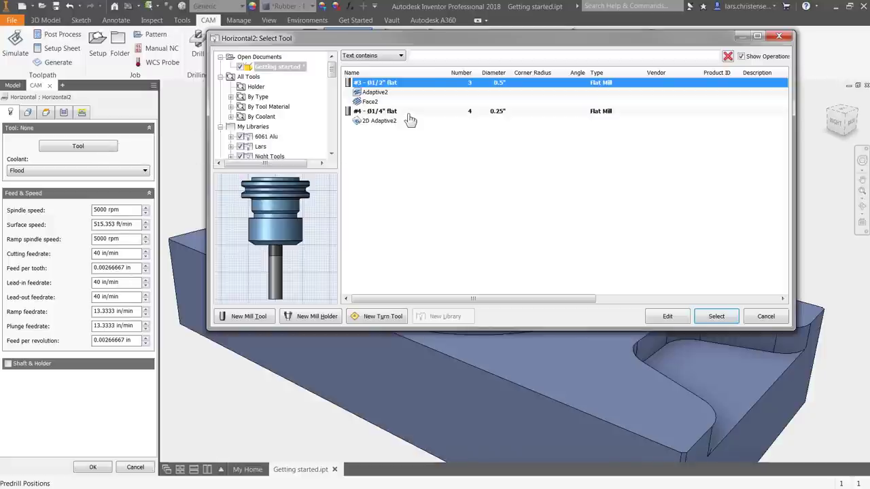
{"action": "left_click", "coordinate": [388, 111]}
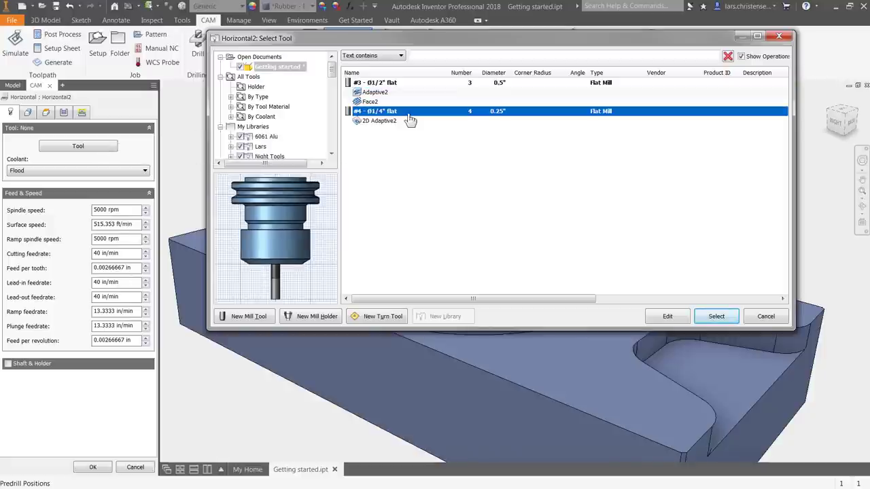
{"action": "left_click", "coordinate": [716, 317]}
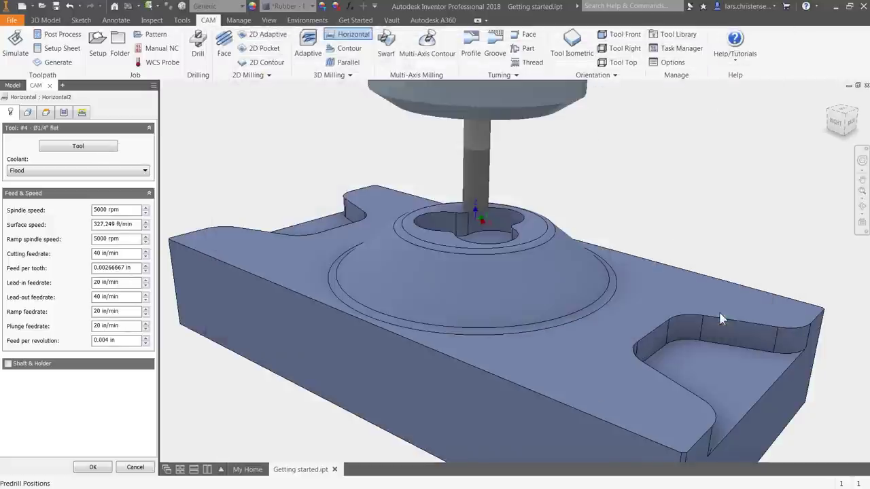
Step: Bound Horizontal2 by the top outer edge and dome-base circle, tool centre on boundary, 0.1 in offset
{"action": "left_click", "coordinate": [27, 115]}
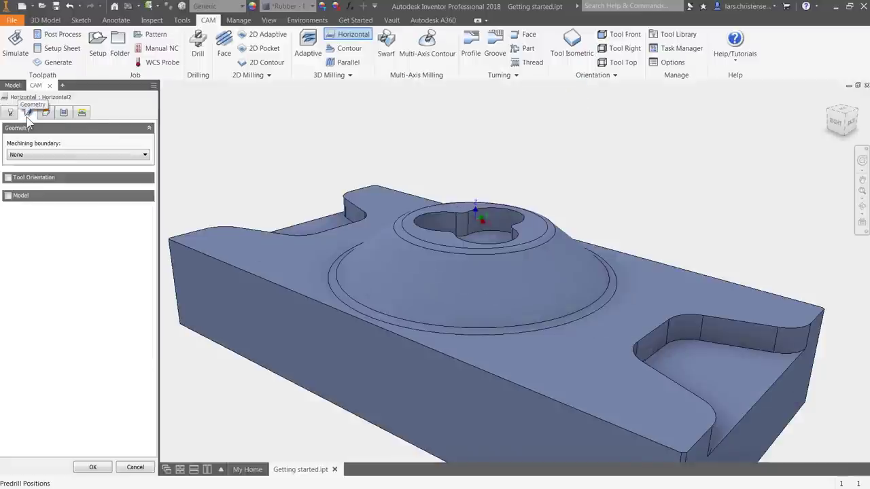
{"action": "left_click", "coordinate": [142, 156]}
{"action": "left_click", "coordinate": [116, 186]}
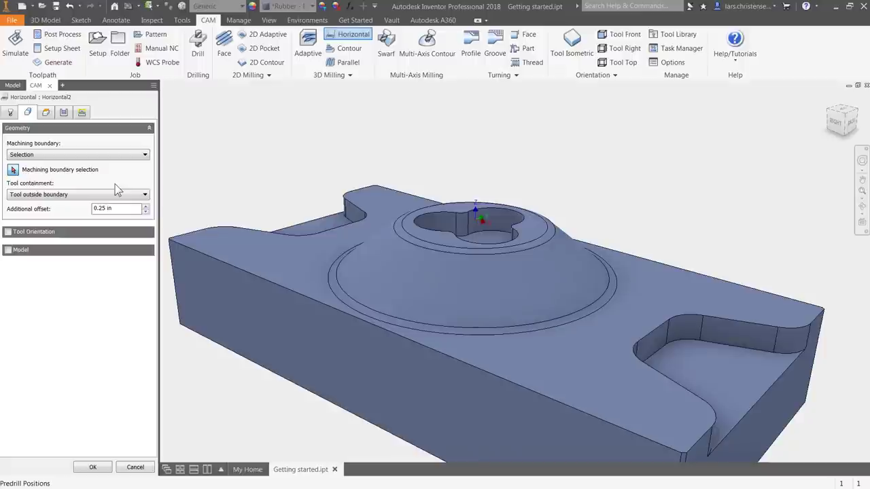
{"action": "left_click", "coordinate": [217, 258]}
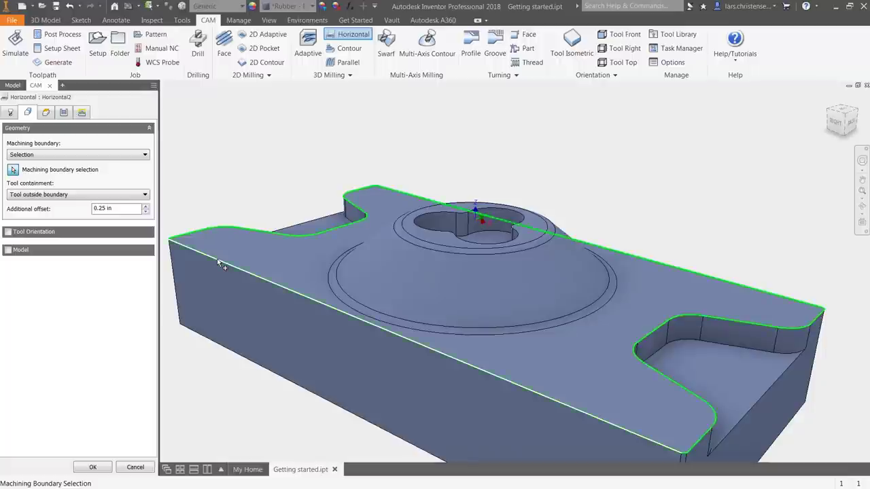
{"action": "left_click", "coordinate": [332, 282]}
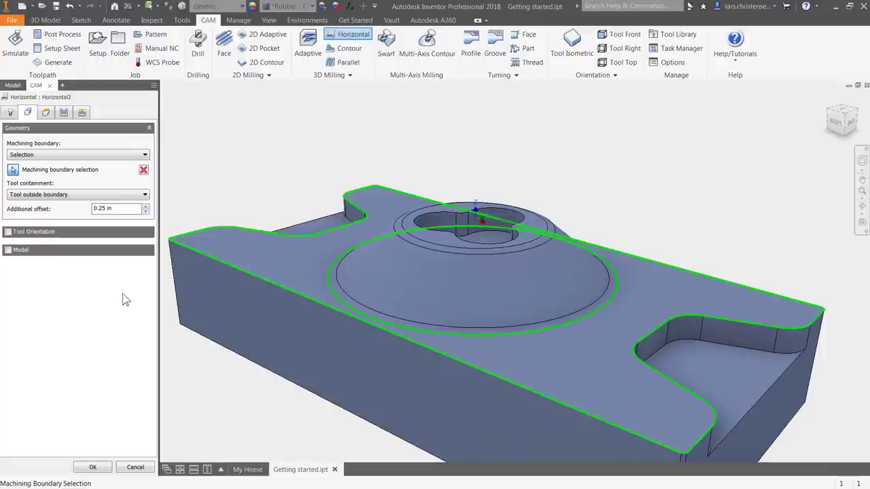
{"action": "left_click", "coordinate": [114, 196]}
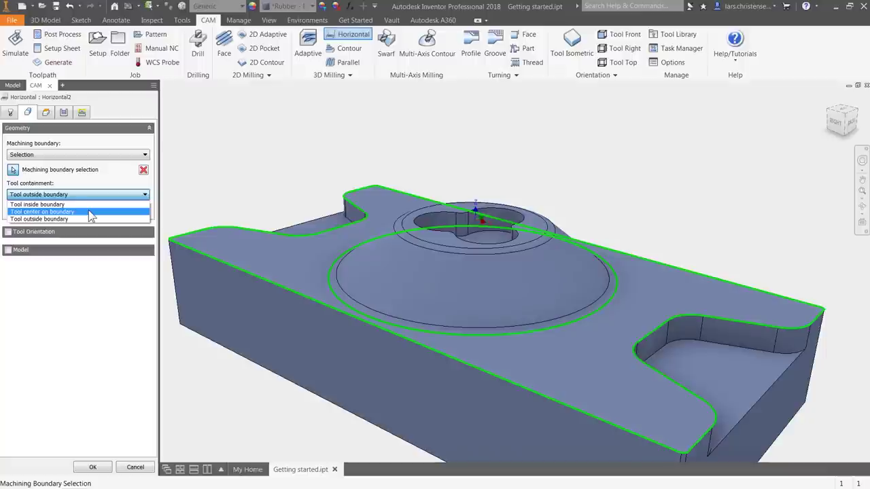
{"action": "left_click", "coordinate": [89, 212]}
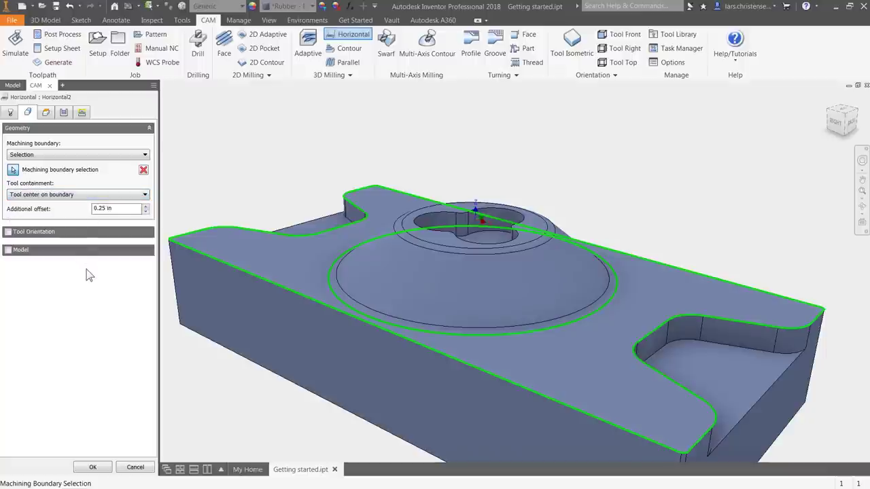
{"action": "left_click", "coordinate": [127, 210]}
{"action": "key", "text": "BackSpace"}
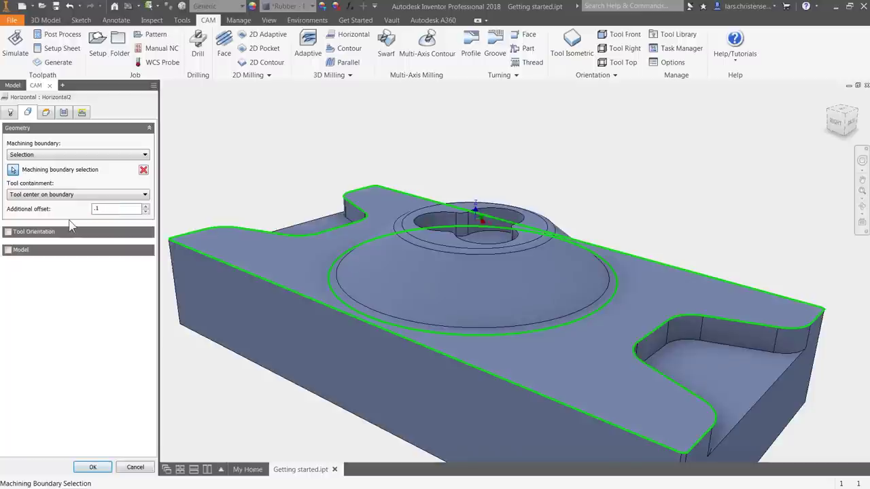
{"action": "left_click", "coordinate": [82, 468]}
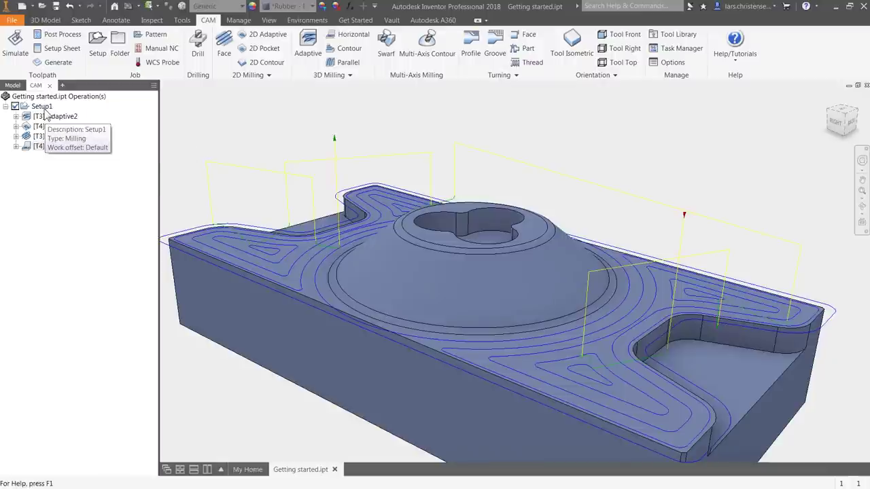
{"action": "left_click", "coordinate": [41, 106]}
{"action": "left_click", "coordinate": [17, 51]}
{"action": "left_click", "coordinate": [514, 428]}
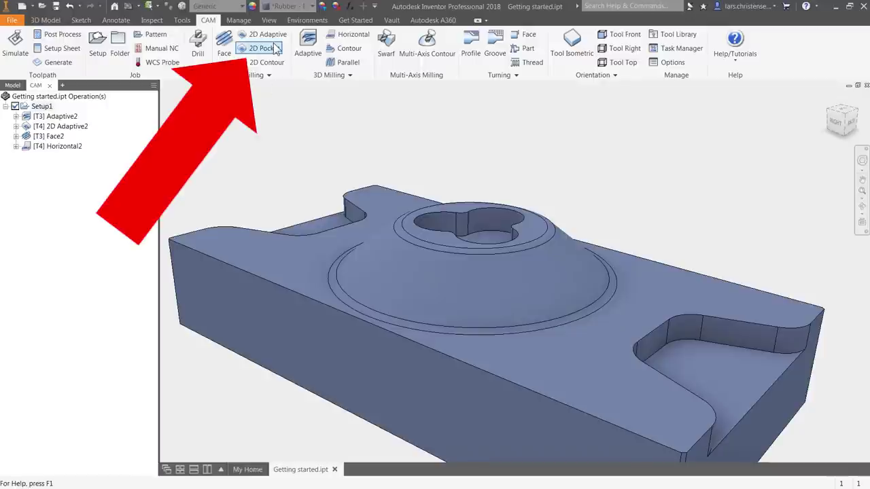
Step: Start a 2D Pocket operation with the #4 Ø1/4" flat end mill
{"action": "left_click", "coordinate": [273, 52]}
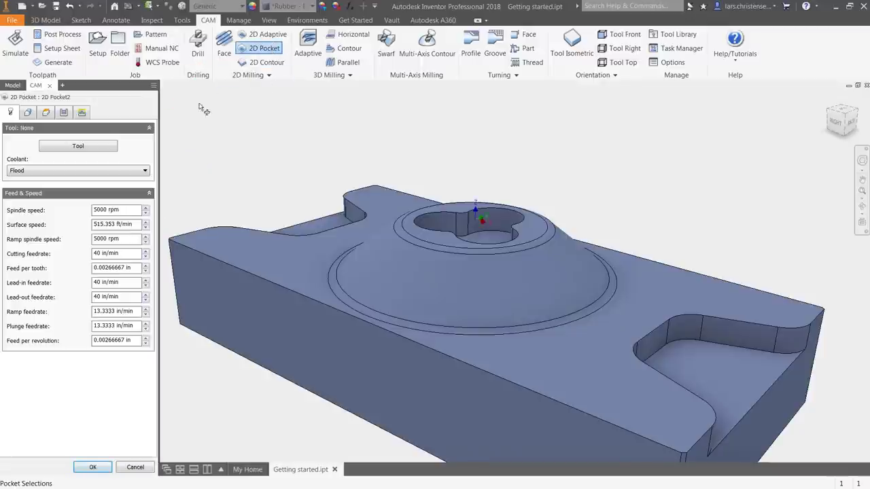
{"action": "left_click", "coordinate": [78, 147]}
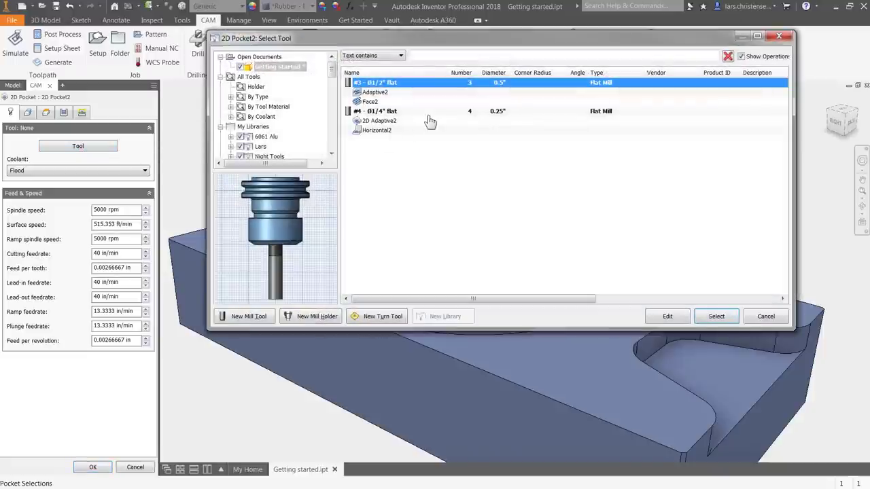
{"action": "left_click", "coordinate": [439, 114]}
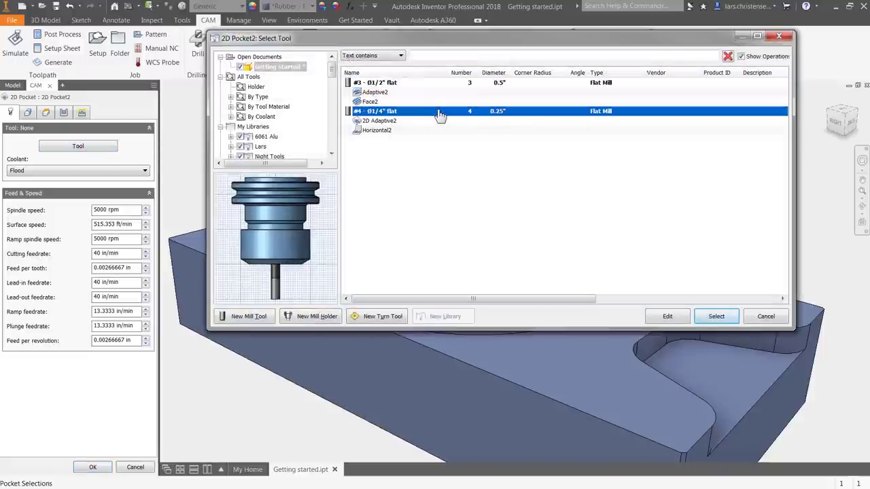
{"action": "left_click", "coordinate": [717, 316]}
Step: Select the right slot, central cloverleaf and front slot floors as pocket geometry
{"action": "left_click", "coordinate": [28, 113]}
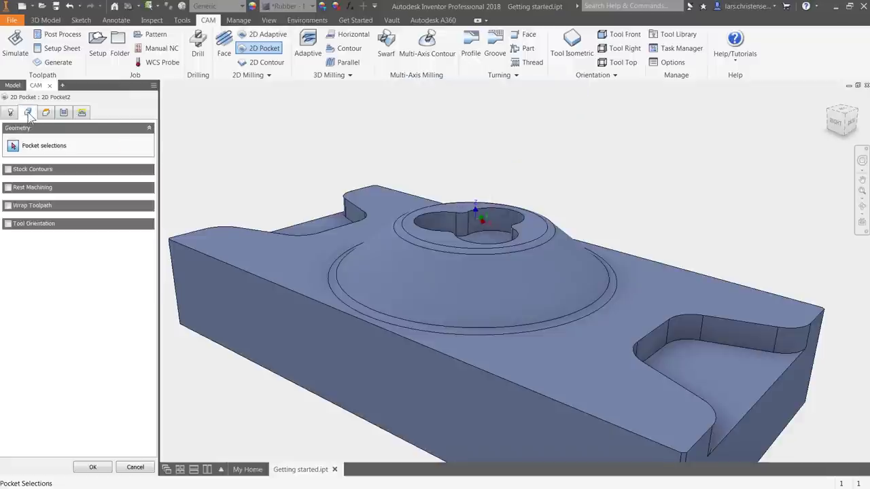
{"action": "left_click", "coordinate": [799, 357]}
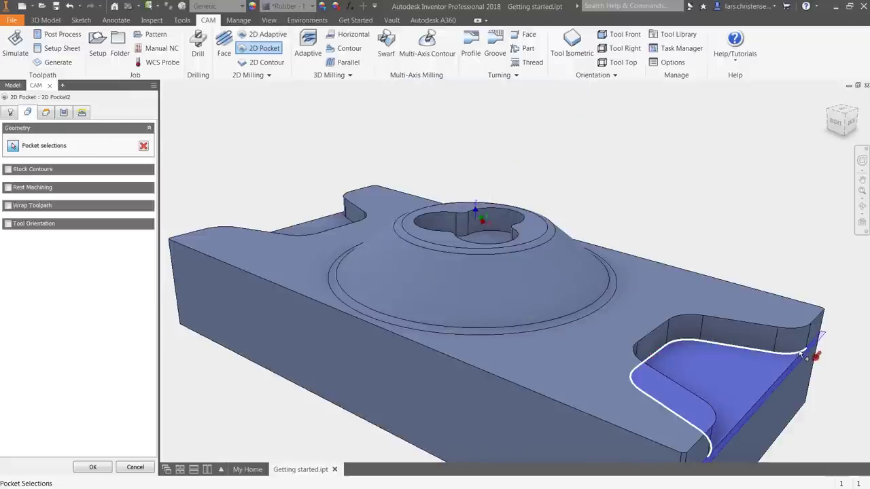
{"action": "left_click", "coordinate": [476, 236]}
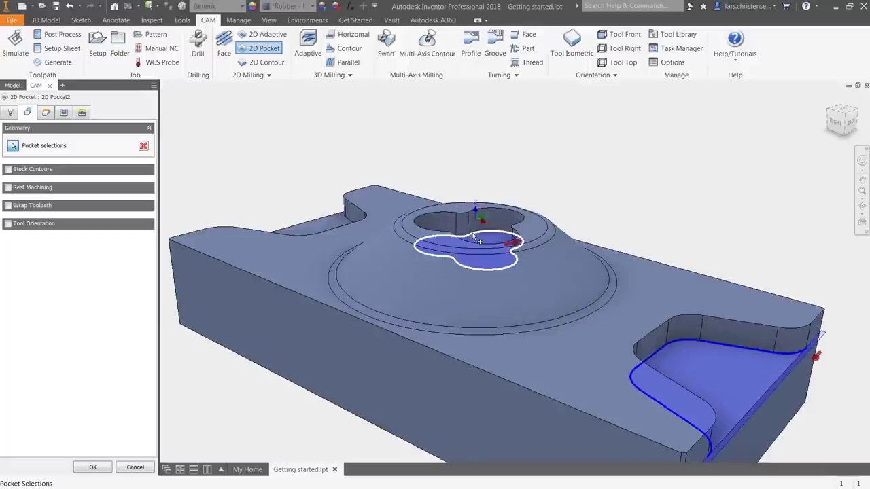
{"action": "middle_click_drag", "start_coordinate": [474, 237], "coordinate": [416, 354], "text": "shift"}
{"action": "left_click", "coordinate": [465, 397]}
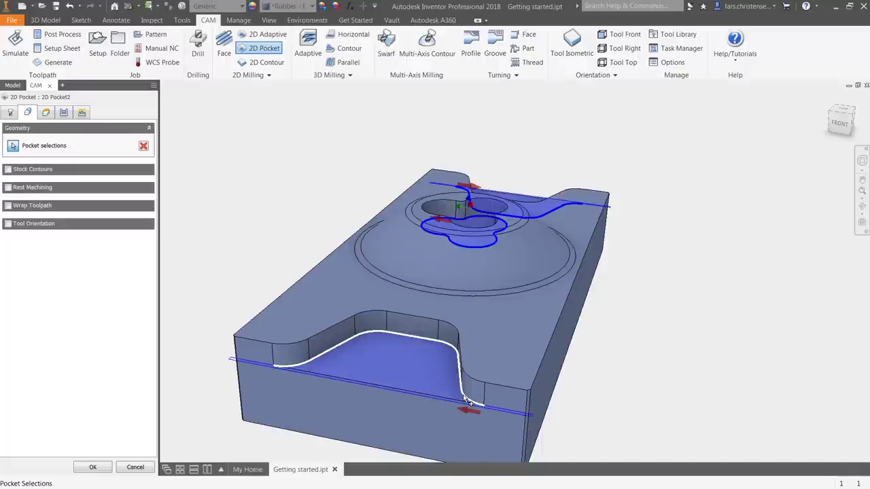
{"action": "middle_click_drag", "start_coordinate": [275, 230], "coordinate": [265, 216], "text": "shift"}
{"action": "key", "text": "F6"}
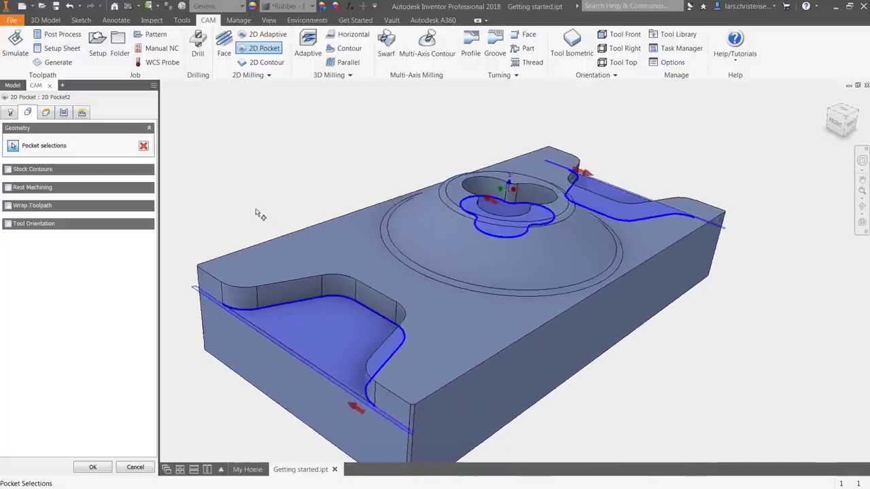
Step: Enable finishing passes and generate the 2D Pocket2 toolpath
{"action": "left_click", "coordinate": [63, 113]}
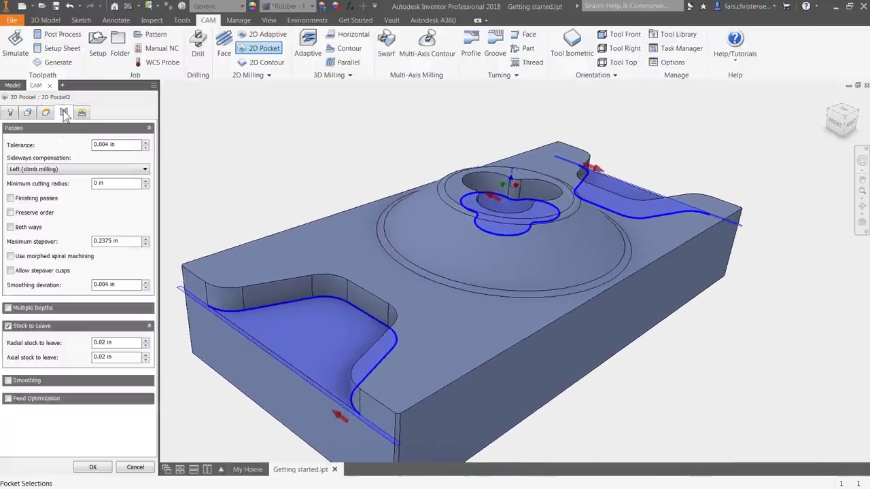
{"action": "left_click", "coordinate": [10, 198]}
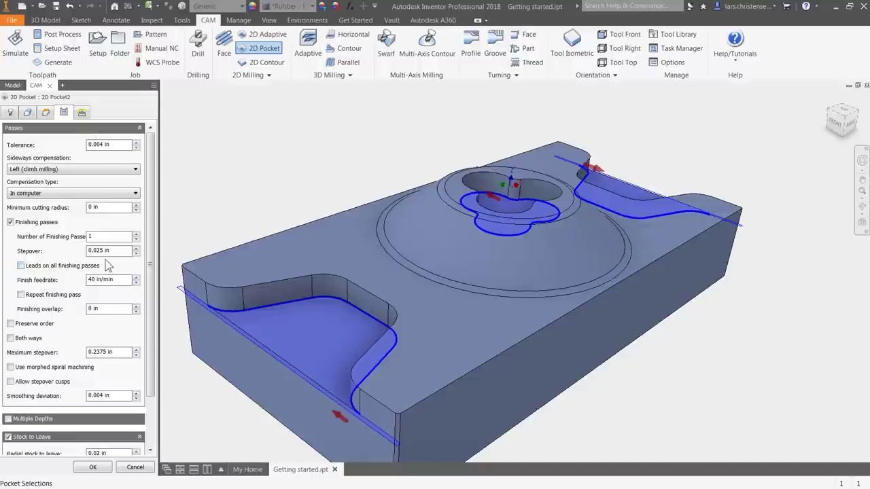
{"action": "left_click", "coordinate": [109, 354]}
{"action": "scroll", "coordinate": [115, 380], "scroll_direction": "down", "scroll_amount": 3}
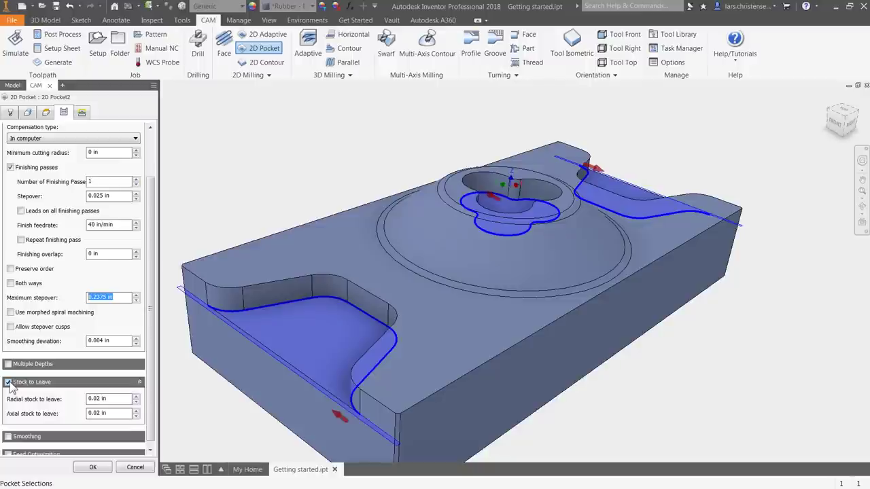
{"action": "left_click", "coordinate": [91, 468]}
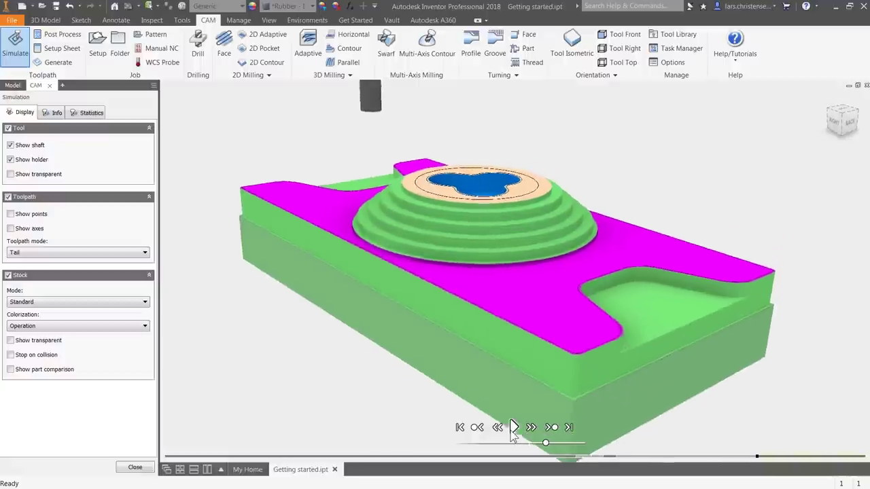
{"action": "left_click", "coordinate": [513, 429]}
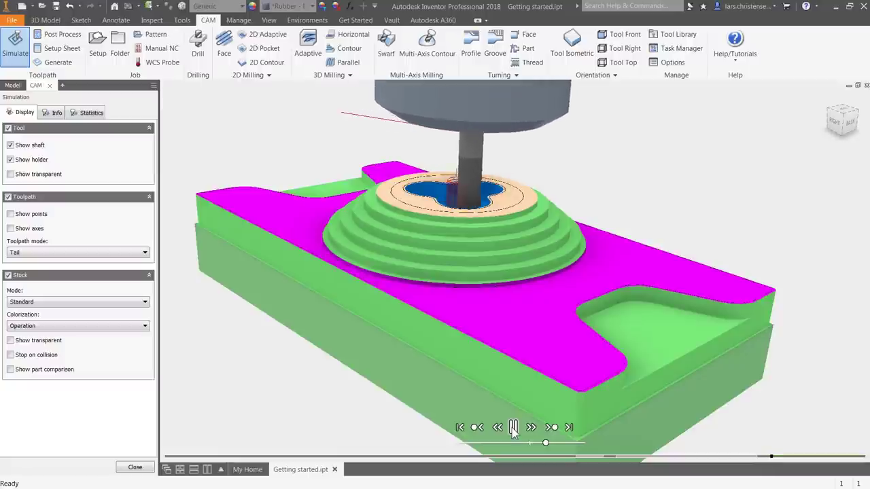
Step: Close the simulation and switch 2D Pocket2's ramp type from Helix to Plunge
{"action": "left_click", "coordinate": [135, 468]}
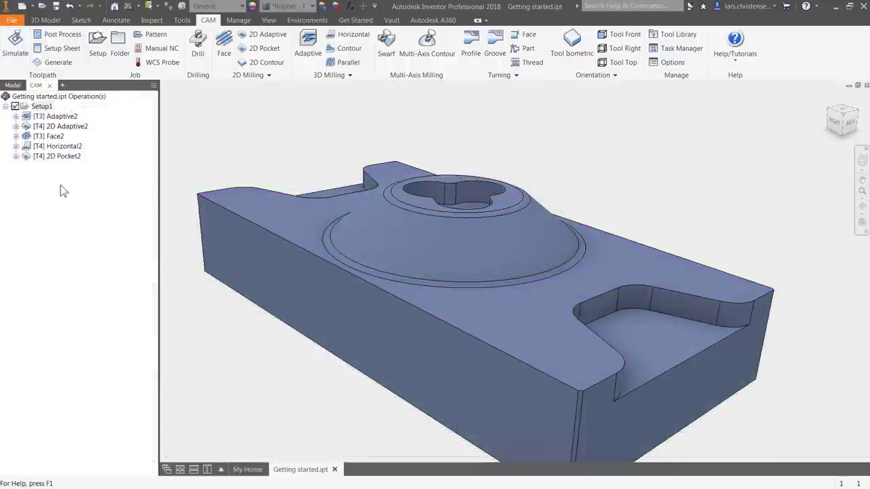
{"action": "left_click", "coordinate": [74, 159]}
{"action": "right_click", "coordinate": [74, 159]}
{"action": "left_click", "coordinate": [95, 166]}
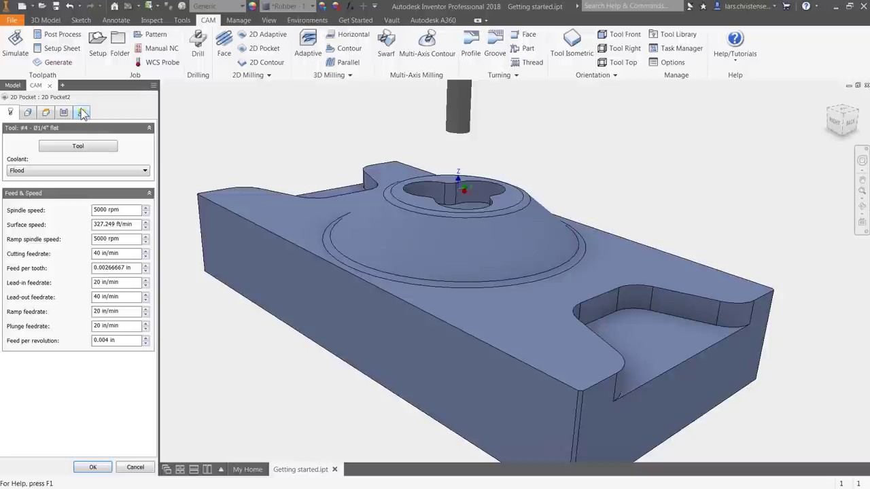
{"action": "left_click", "coordinate": [82, 113]}
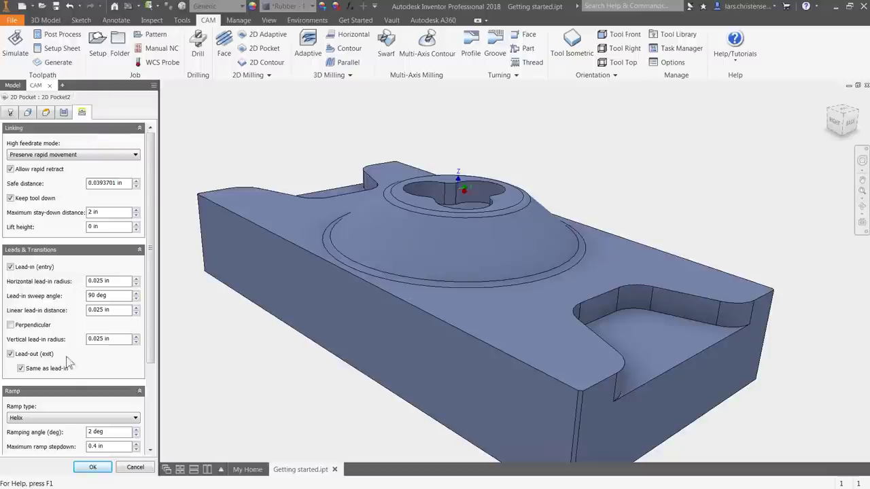
{"action": "left_click", "coordinate": [68, 418]}
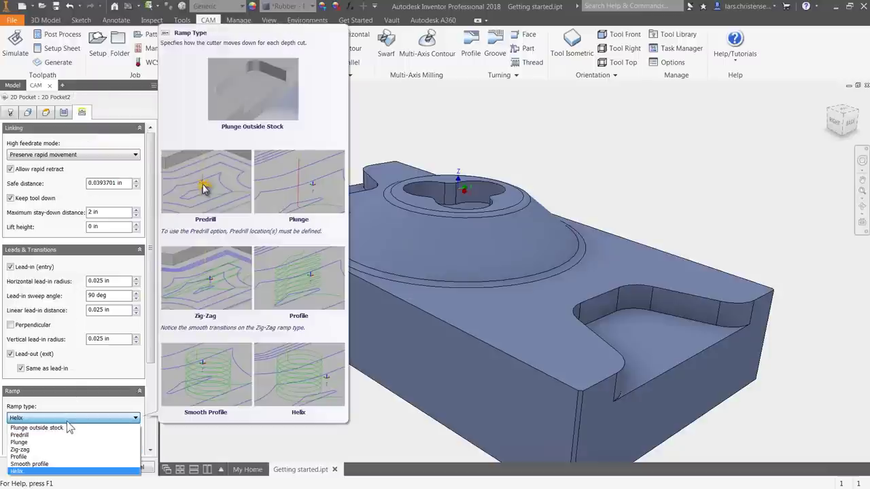
{"action": "key", "text": "Escape"}
{"action": "key", "text": "Home"}
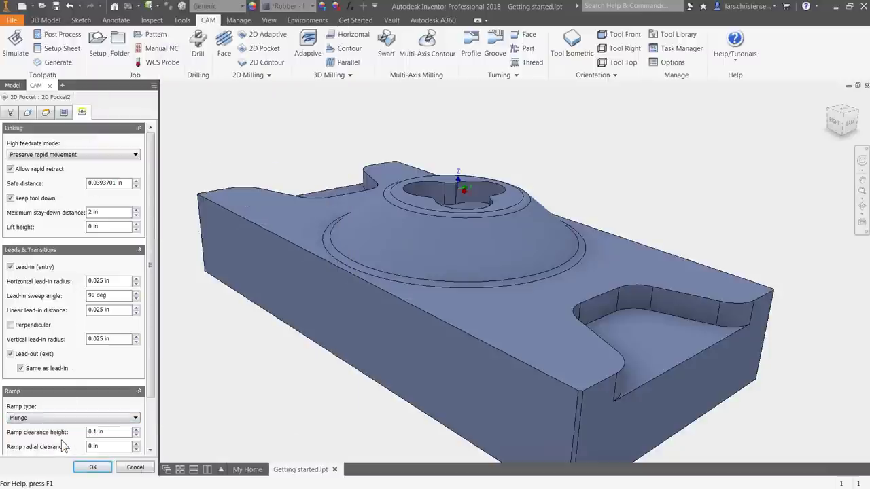
{"action": "left_click", "coordinate": [92, 468]}
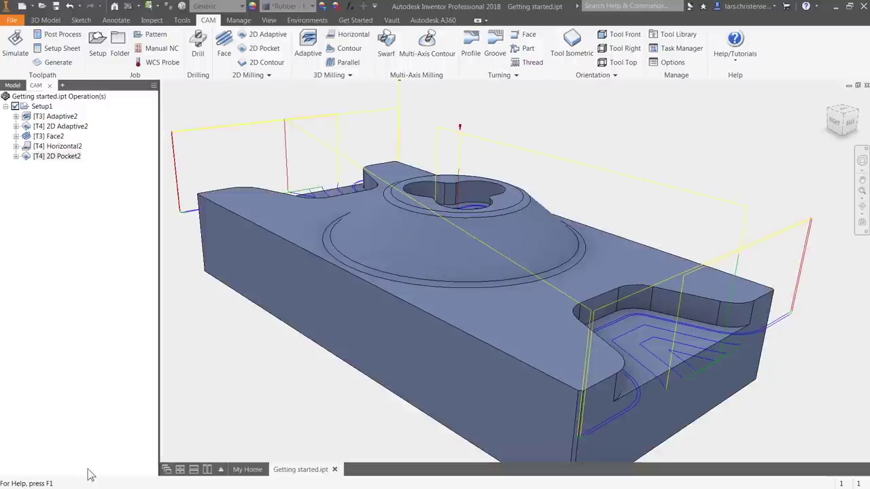
Step: Create a new 3D Contour operation using the Tutorial - Inch library's #12 Ø1/4" ball end mill
{"action": "left_click", "coordinate": [349, 53]}
{"action": "left_click", "coordinate": [78, 146]}
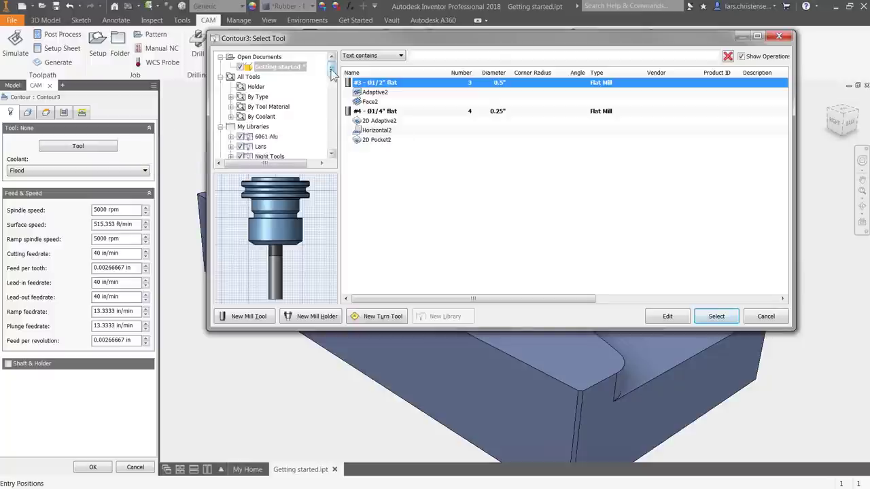
{"action": "left_click_drag", "start_coordinate": [332, 69], "coordinate": [331, 141]}
{"action": "left_click", "coordinate": [275, 128]}
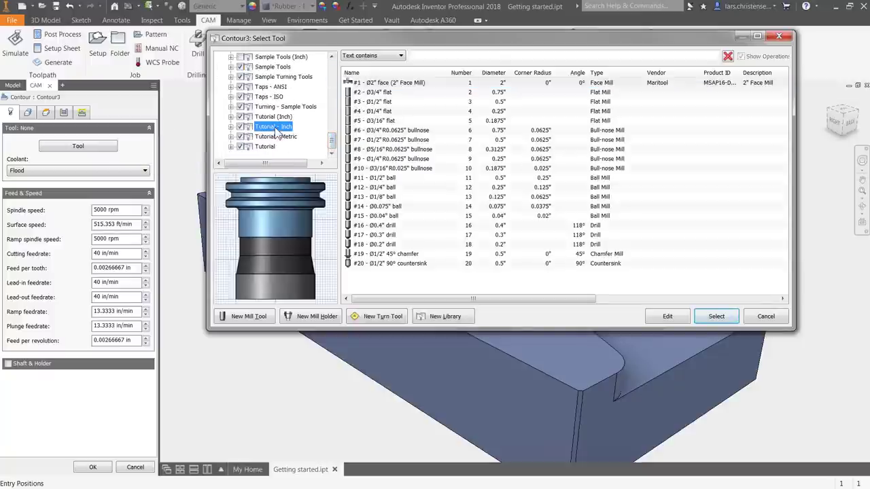
{"action": "left_click", "coordinate": [378, 188]}
{"action": "left_click", "coordinate": [715, 316]}
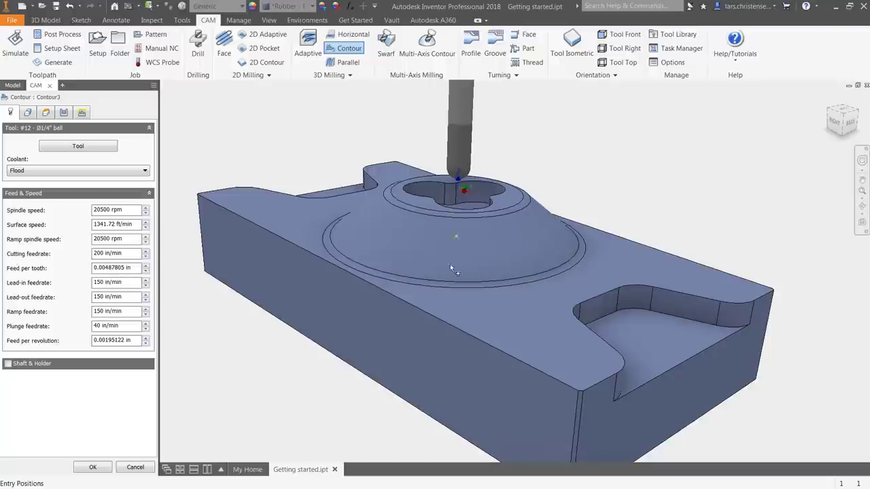
Step: Bound Contour3 by the selected dome base circle and upper pocket circle, with the contact point boundary on
{"action": "left_click", "coordinate": [28, 112]}
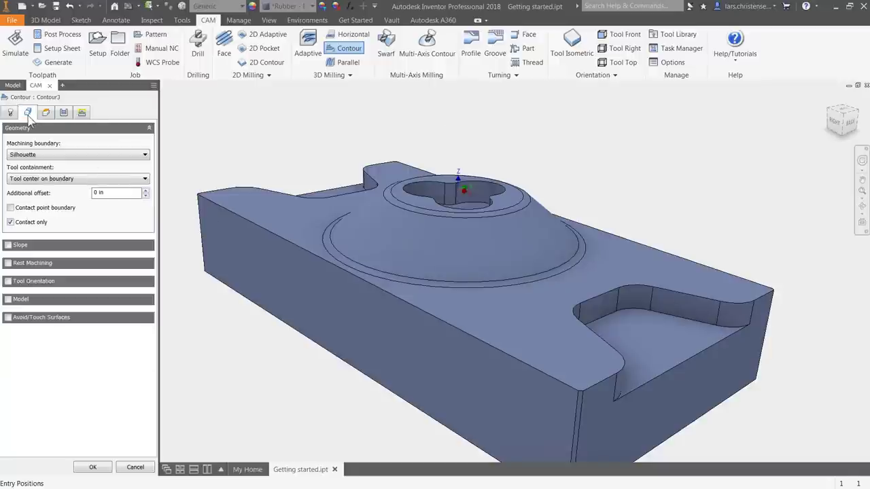
{"action": "left_click", "coordinate": [65, 157]}
{"action": "left_click", "coordinate": [66, 178]}
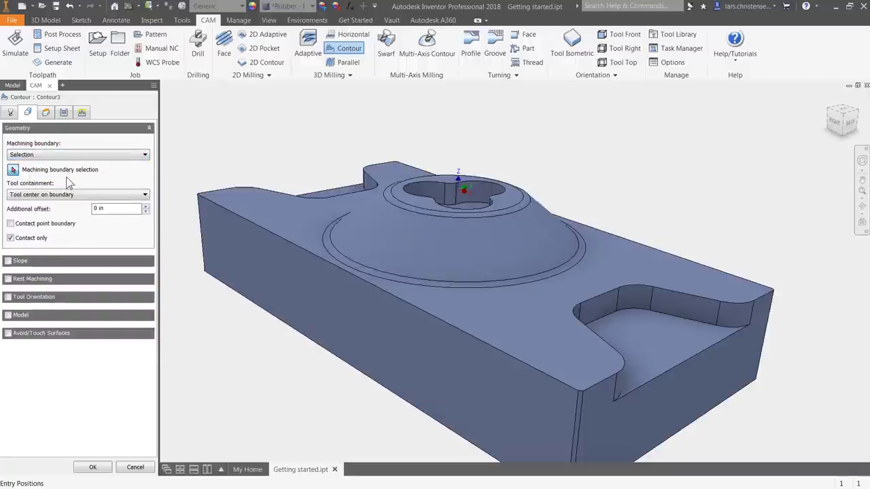
{"action": "left_click", "coordinate": [371, 226]}
{"action": "left_click", "coordinate": [422, 208]}
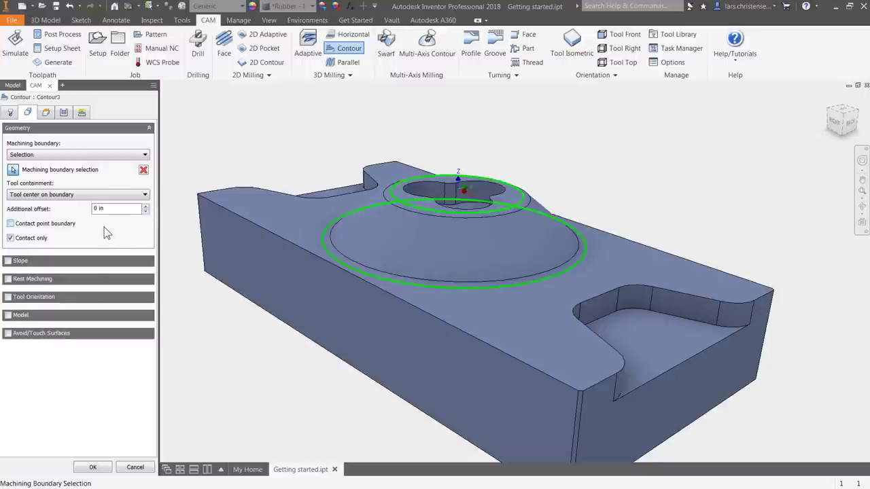
{"action": "mouse_move", "coordinate": [105, 233]}
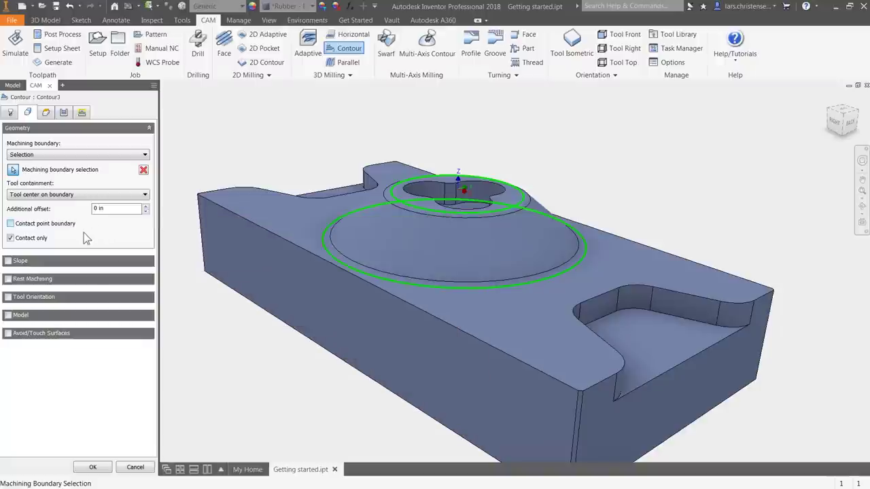
{"action": "left_click", "coordinate": [11, 224]}
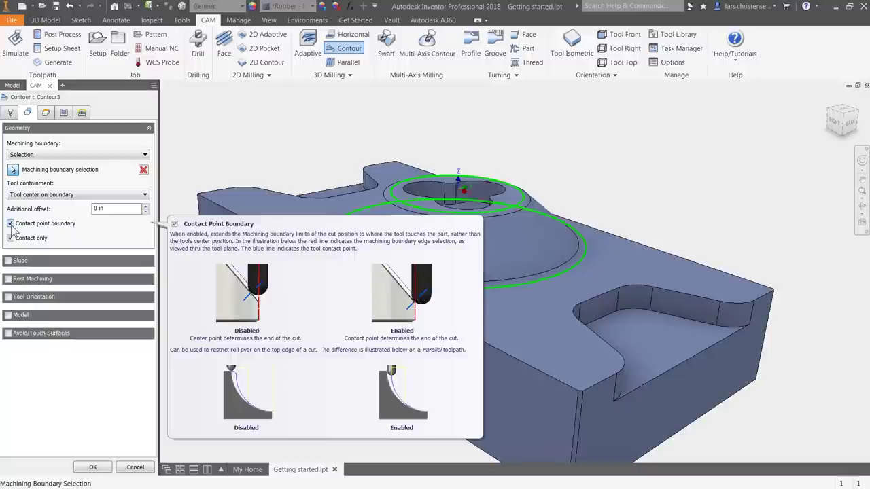
Step: Leave 0.01 in radial stock on the part and accept Contour3
{"action": "left_click", "coordinate": [64, 112]}
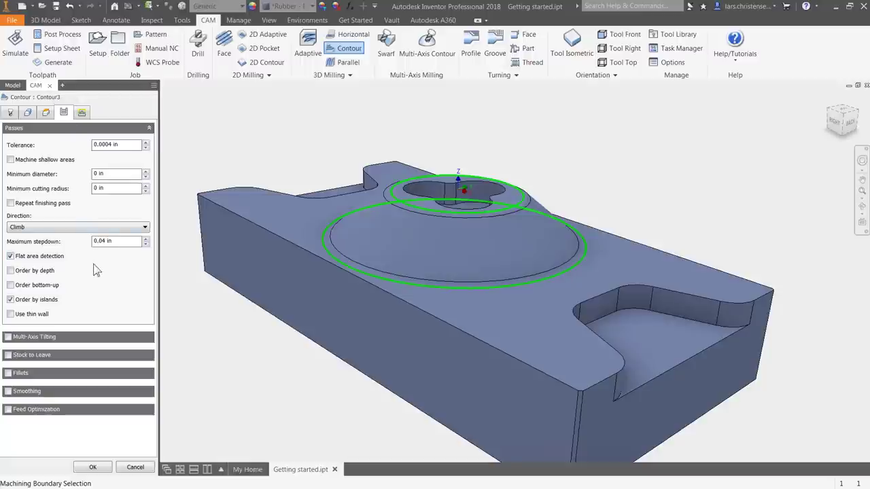
{"action": "left_click", "coordinate": [9, 356]}
{"action": "double_click", "coordinate": [109, 371]}
{"action": "type", "text": "0.01"}
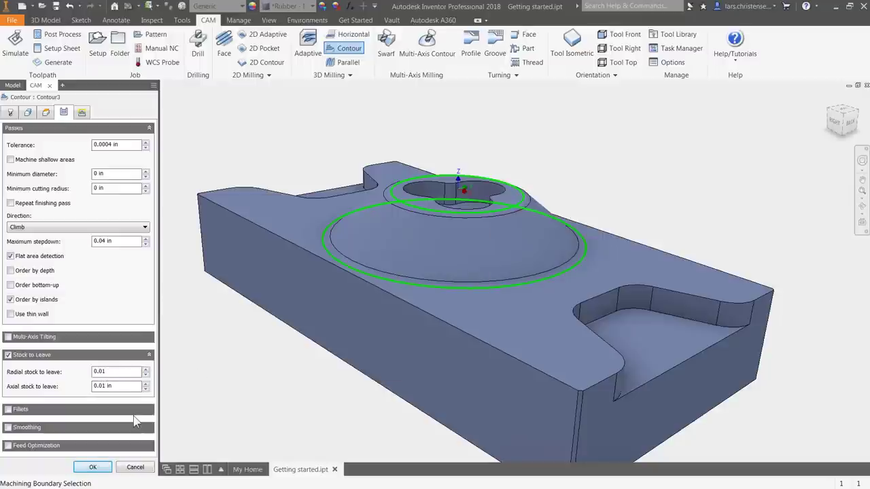
{"action": "left_click", "coordinate": [97, 467]}
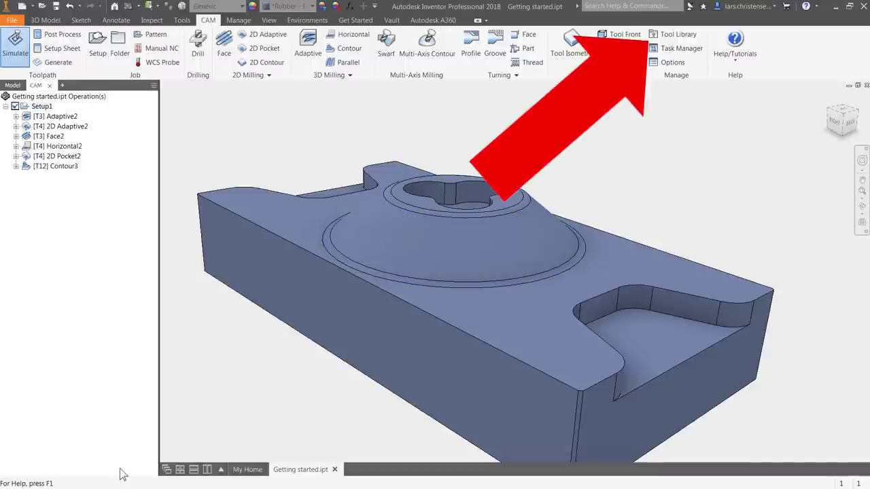
Step: Edit tool #3 to 1000 ft/min surface speed and 0.002 in per tooth, overriding Adaptive2 and Face2 feeds
{"action": "left_click", "coordinate": [679, 36]}
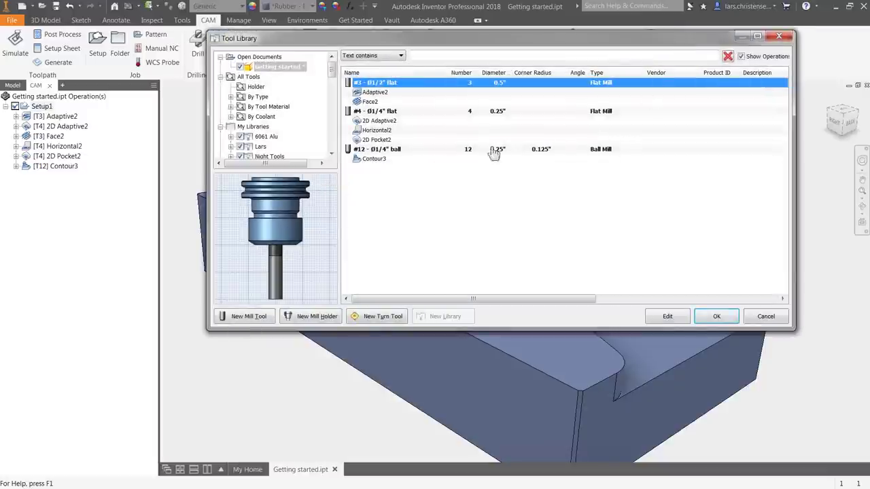
{"action": "right_click", "coordinate": [423, 86]}
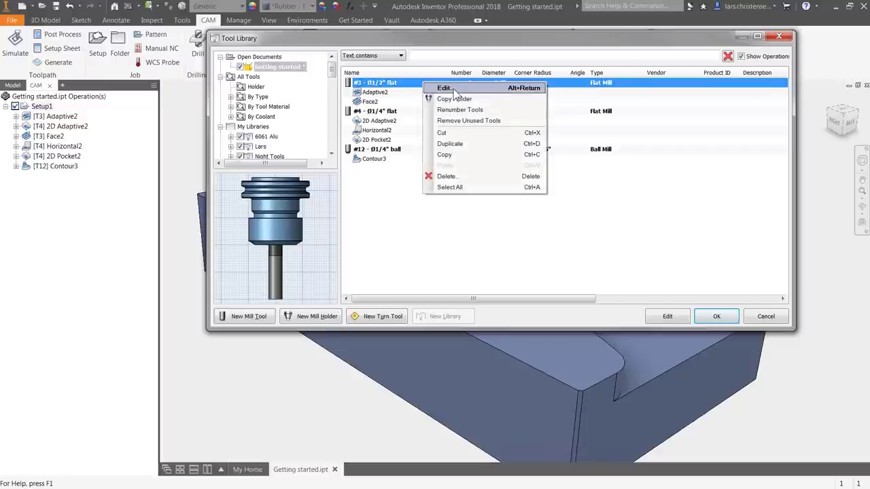
{"action": "left_click", "coordinate": [453, 89]}
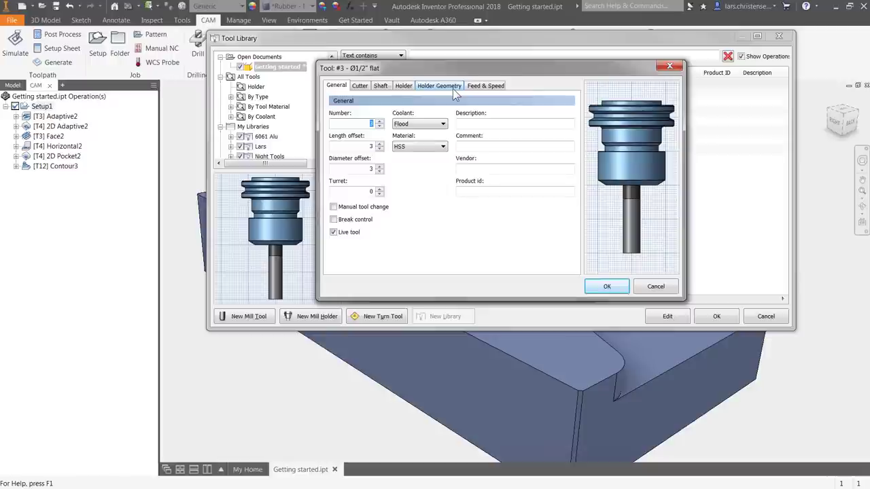
{"action": "left_click", "coordinate": [486, 87]}
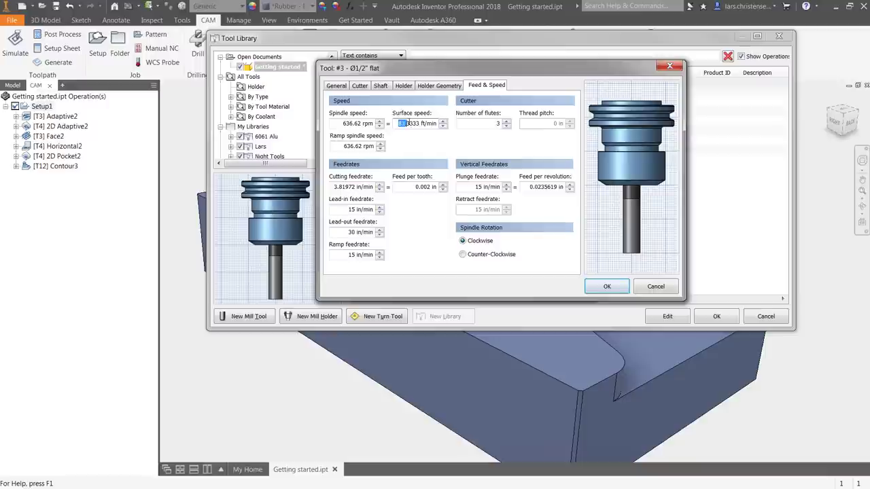
{"action": "double_click", "coordinate": [411, 123]}
{"action": "type", "text": "1000"}
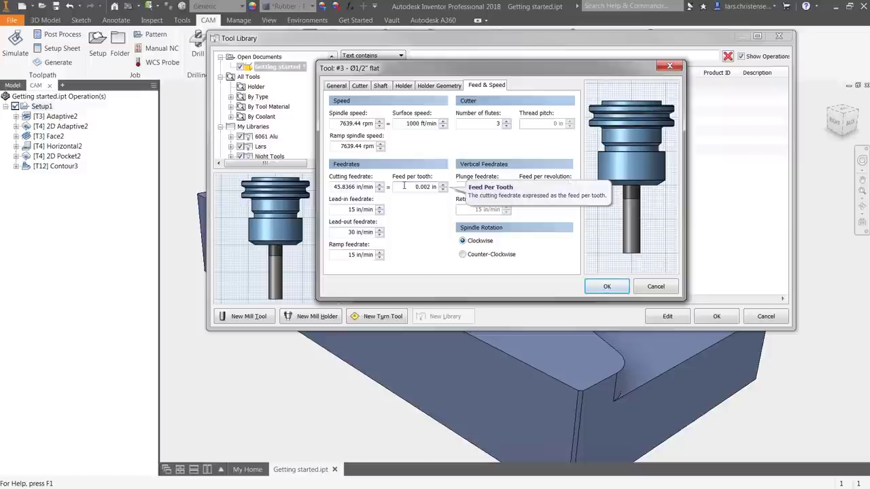
{"action": "left_click", "coordinate": [606, 286]}
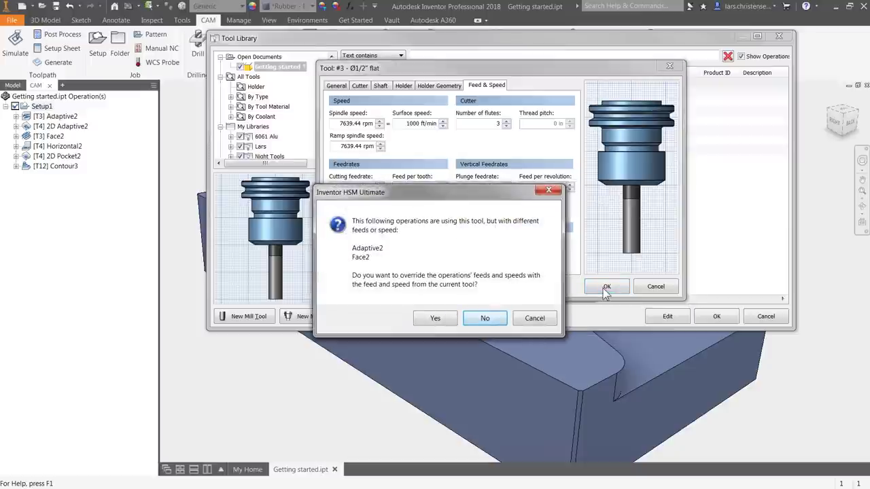
{"action": "left_click", "coordinate": [442, 320]}
{"action": "left_click", "coordinate": [592, 233]}
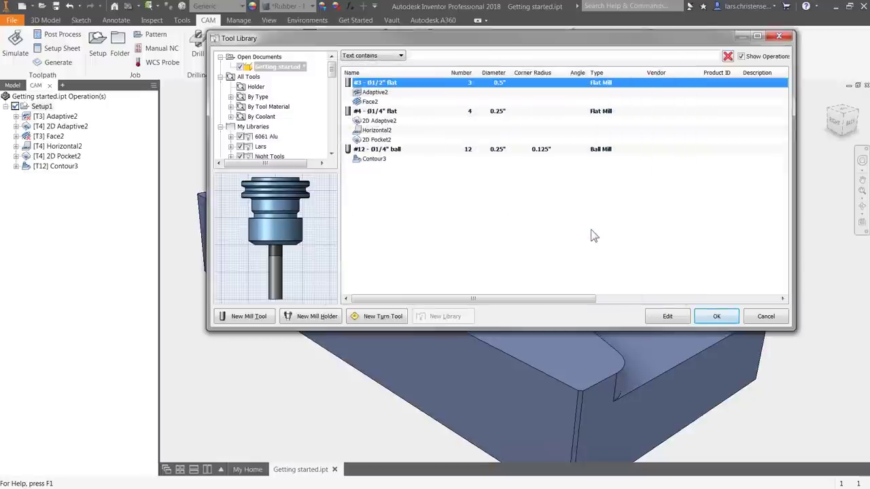
Step: Set tool #4 to 600 ft/min surface speed and 0.001 in per tooth, overriding its operations
{"action": "left_click", "coordinate": [392, 117]}
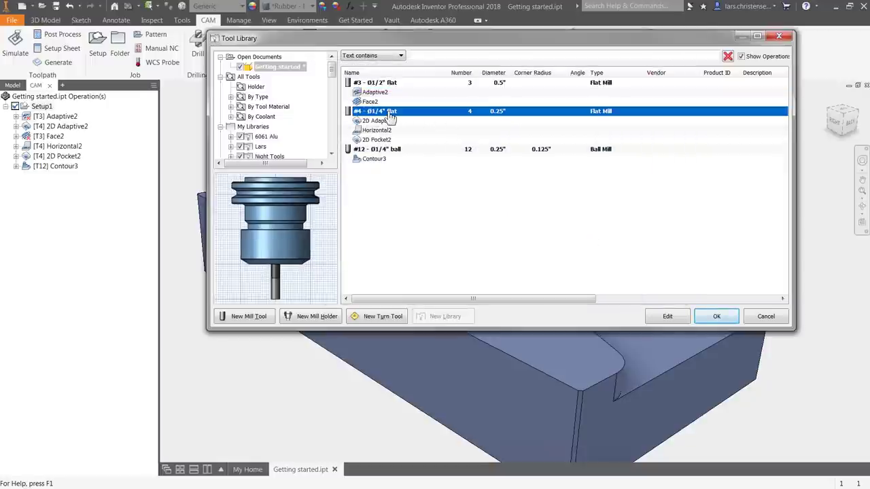
{"action": "right_click", "coordinate": [393, 117]}
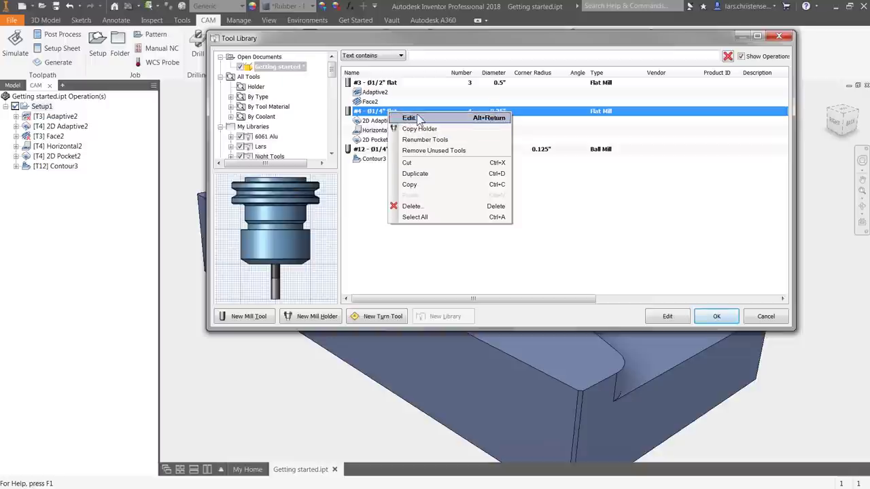
{"action": "left_click", "coordinate": [419, 121]}
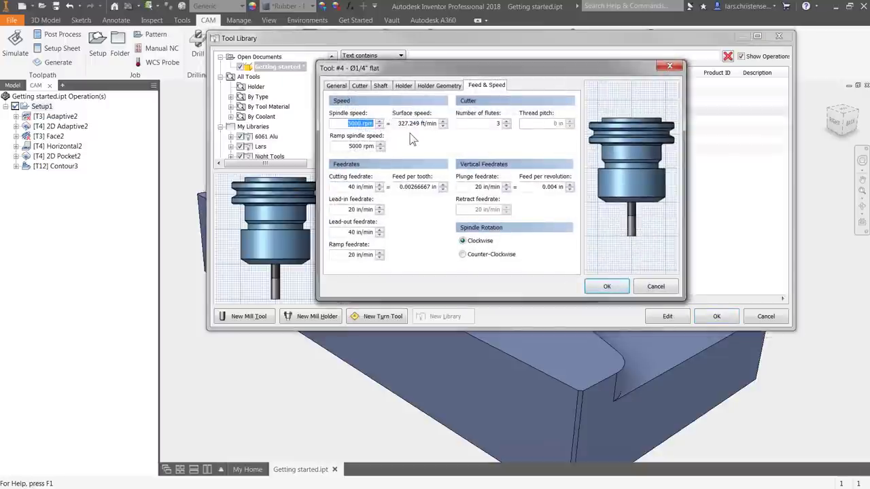
{"action": "double_click", "coordinate": [410, 124]}
{"action": "type", "text": "600"}
{"action": "key", "text": "Tab"}
{"action": "left_click_drag", "start_coordinate": [416, 191], "coordinate": [429, 188]}
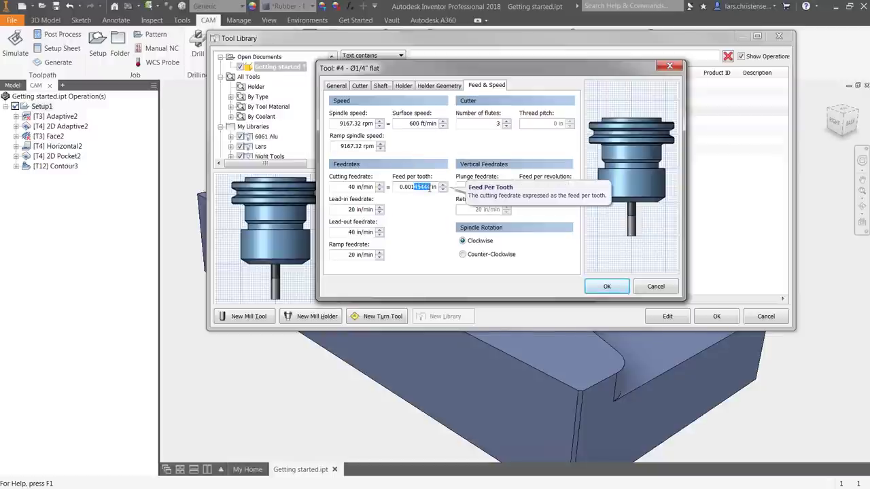
{"action": "type", "text": "0"}
{"action": "key", "text": "Tab"}
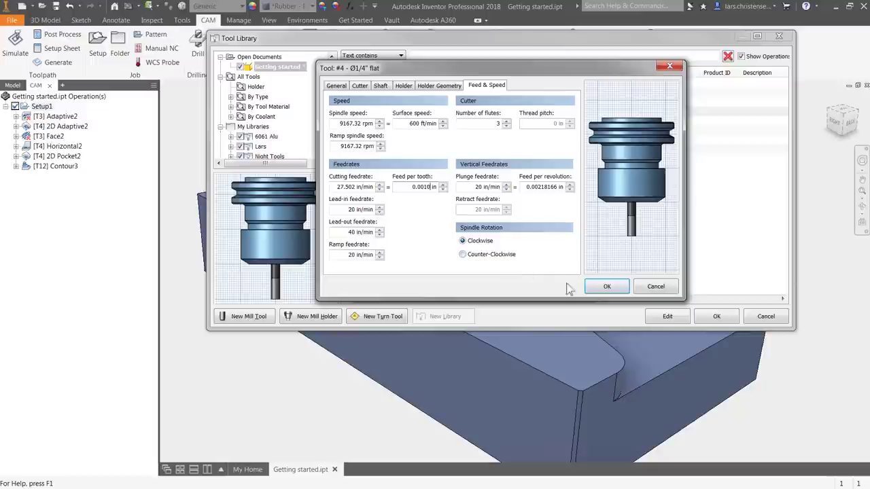
{"action": "left_click", "coordinate": [605, 288]}
{"action": "left_click", "coordinate": [462, 322]}
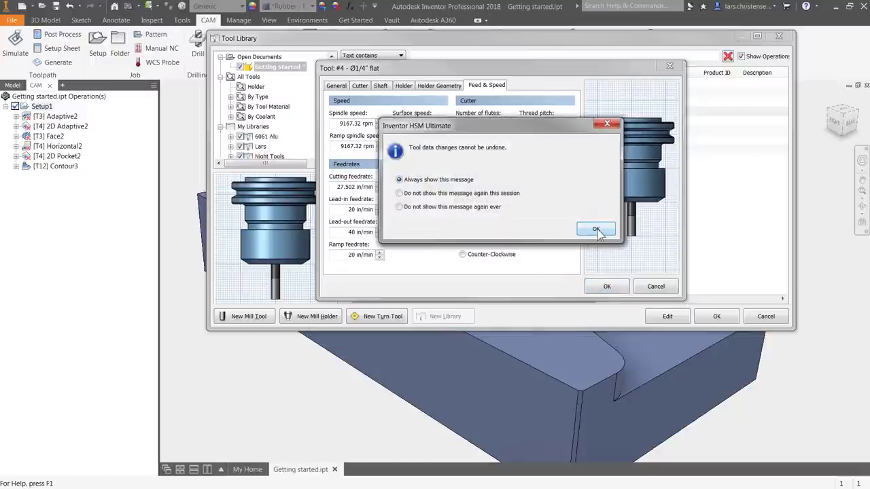
{"action": "left_click", "coordinate": [596, 229]}
Step: Set tool #12 to 400 ft/min and 0.002 in per tooth, overriding Contour3, then close the Tool Library
{"action": "right_click", "coordinate": [400, 149]}
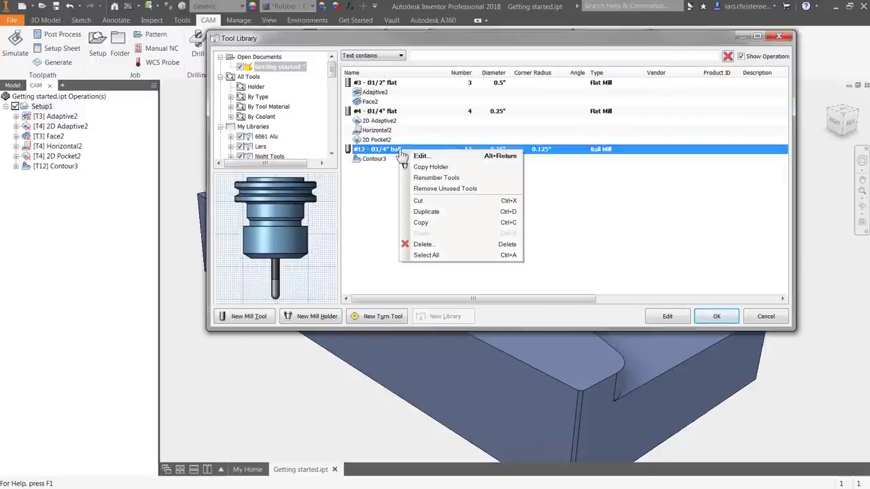
{"action": "left_click", "coordinate": [421, 155]}
{"action": "left_click", "coordinate": [413, 124]}
{"action": "type", "text": "400"}
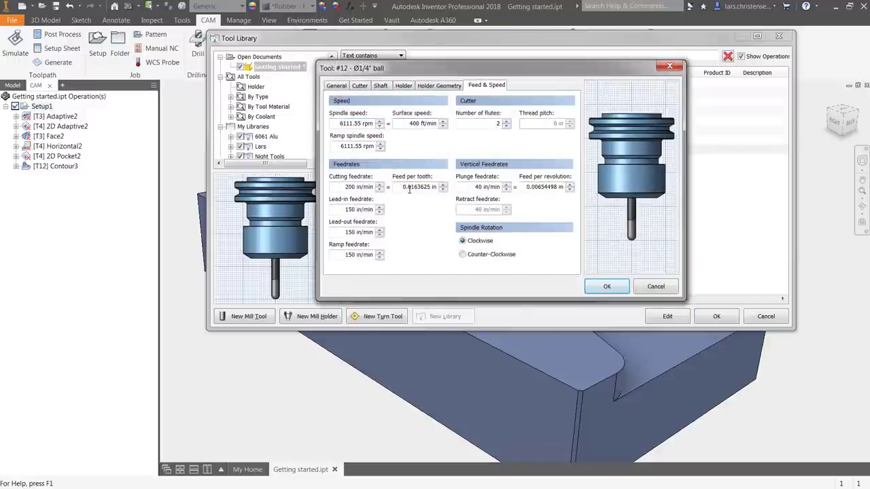
{"action": "left_click_drag", "start_coordinate": [412, 186], "coordinate": [431, 187]}
{"action": "type", "text": "02"}
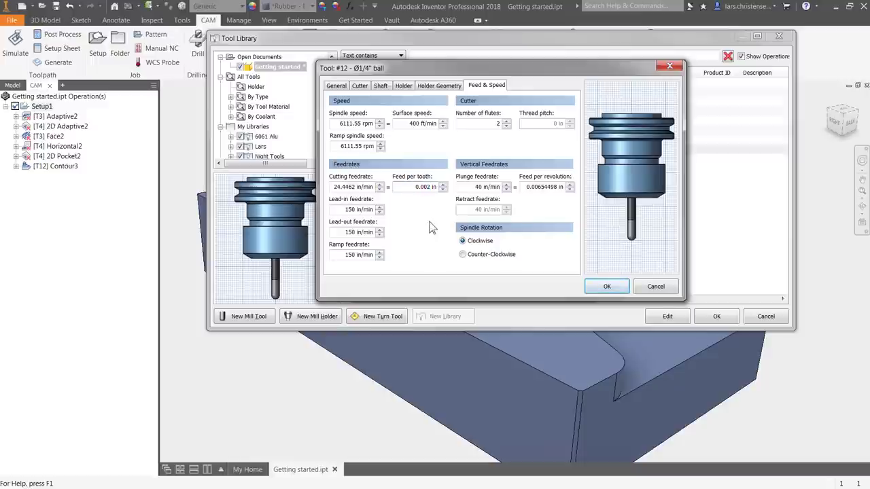
{"action": "left_click", "coordinate": [607, 286]}
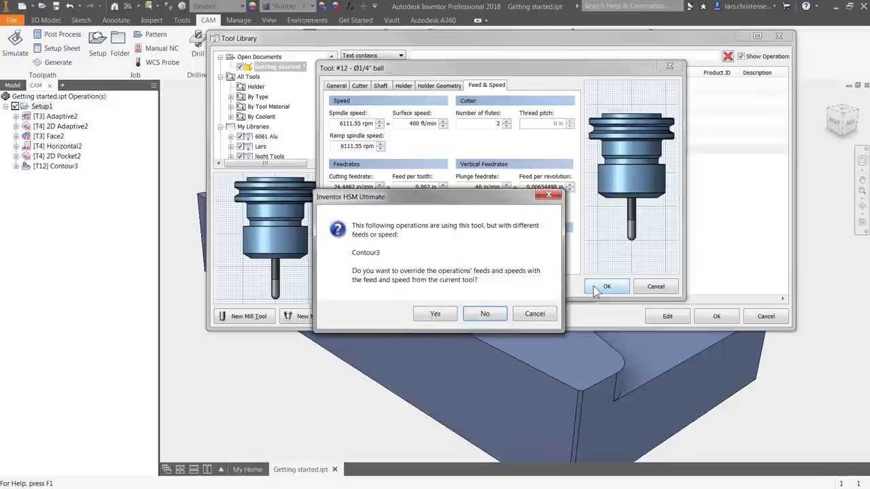
{"action": "left_click", "coordinate": [435, 314]}
{"action": "left_click", "coordinate": [601, 229]}
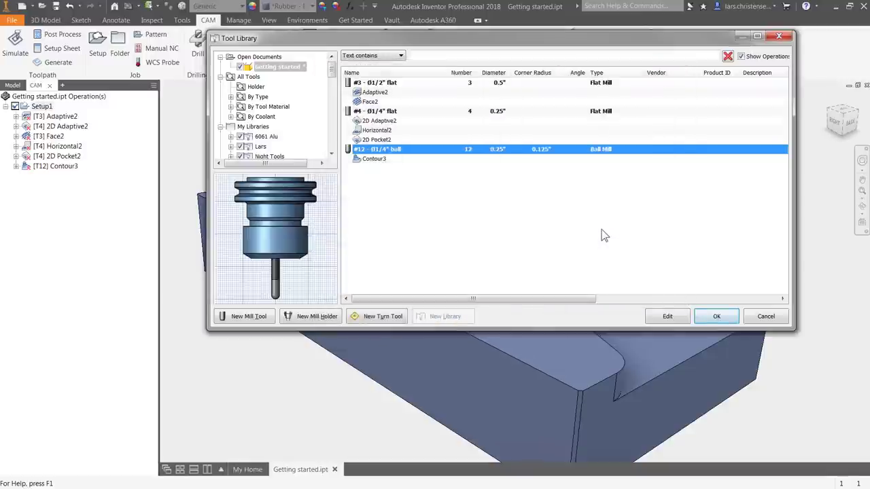
{"action": "left_click", "coordinate": [716, 316]}
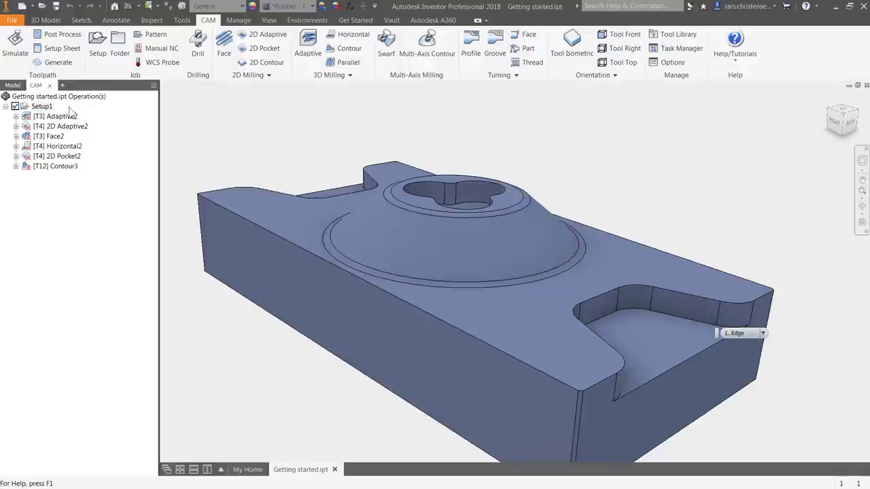
Step: Regenerate all Setup1 toolpaths and confirm Contour3's machining time is 0:04:59
{"action": "right_click", "coordinate": [45, 110]}
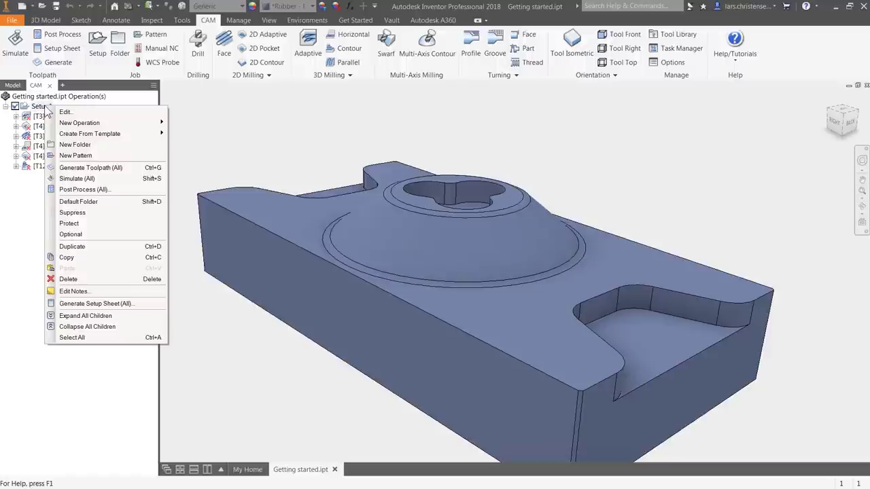
{"action": "left_click", "coordinate": [95, 168]}
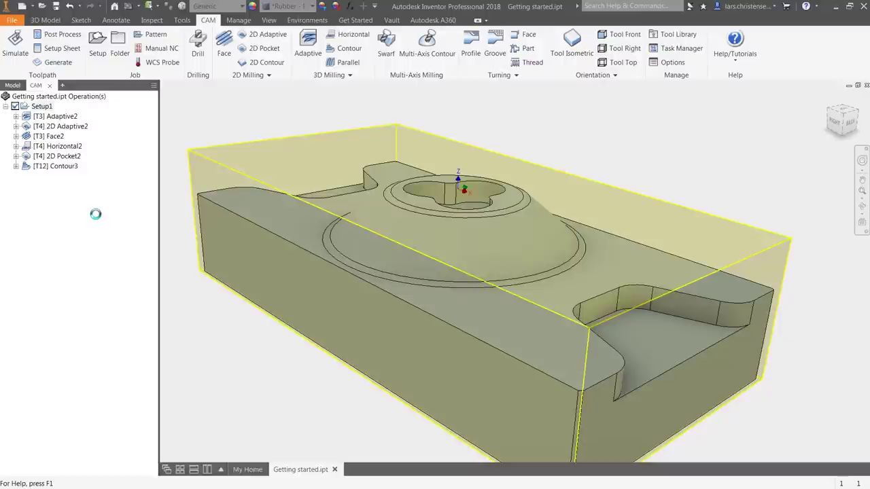
{"action": "left_click", "coordinate": [68, 167]}
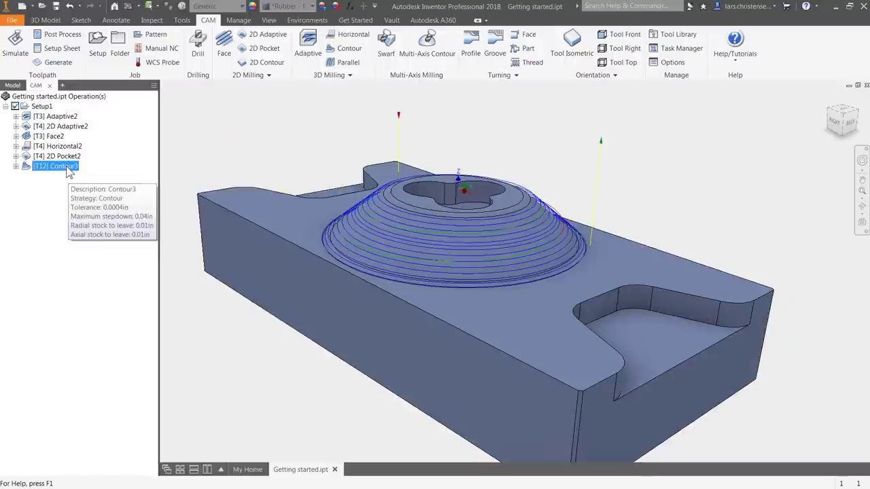
{"action": "left_click", "coordinate": [15, 166]}
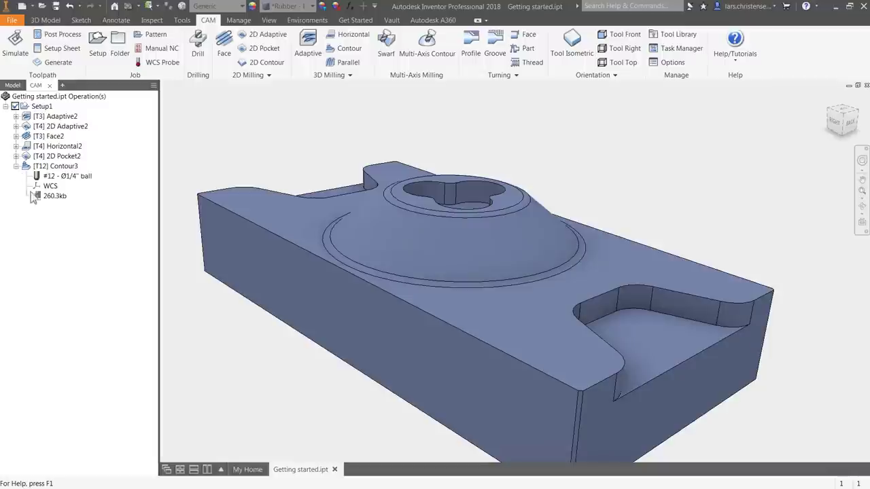
{"action": "right_click", "coordinate": [49, 196]}
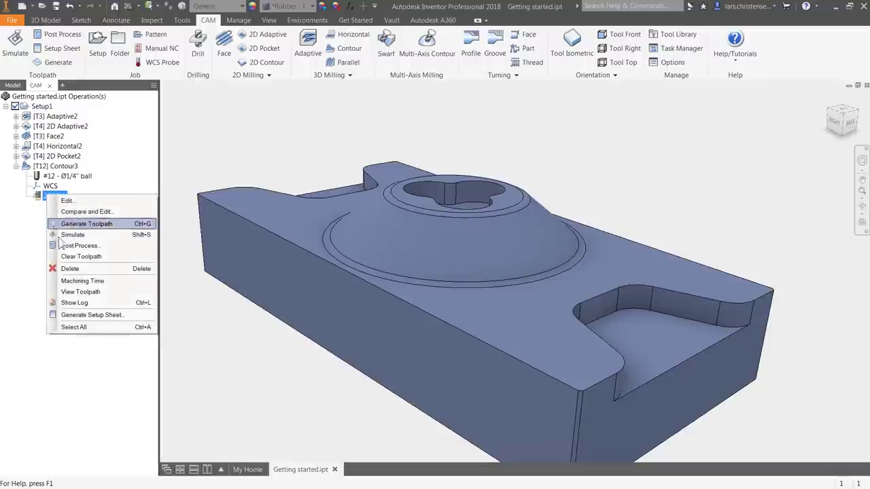
{"action": "left_click", "coordinate": [75, 280]}
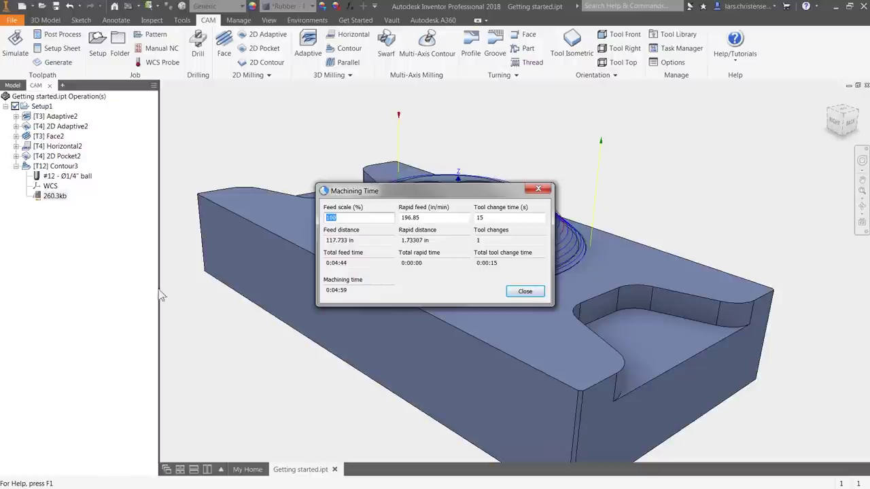
{"action": "left_click", "coordinate": [507, 294]}
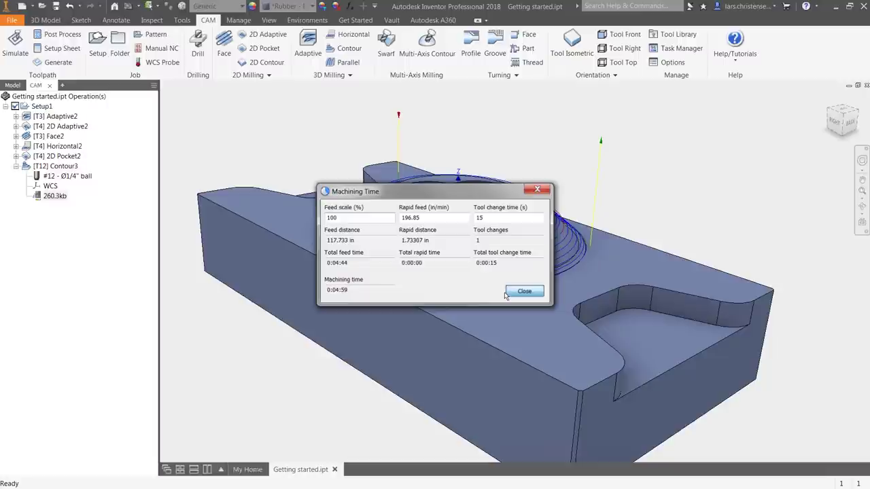
{"action": "left_click", "coordinate": [506, 294]}
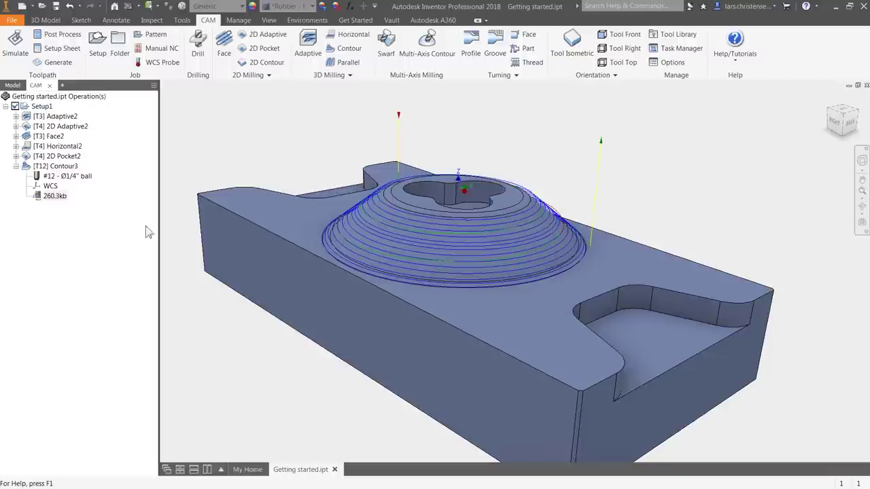
Step: Derive Contour4 from Contour3 with stock to leave turned off and a 0.001 in maximum stepdown
{"action": "right_click", "coordinate": [67, 170]}
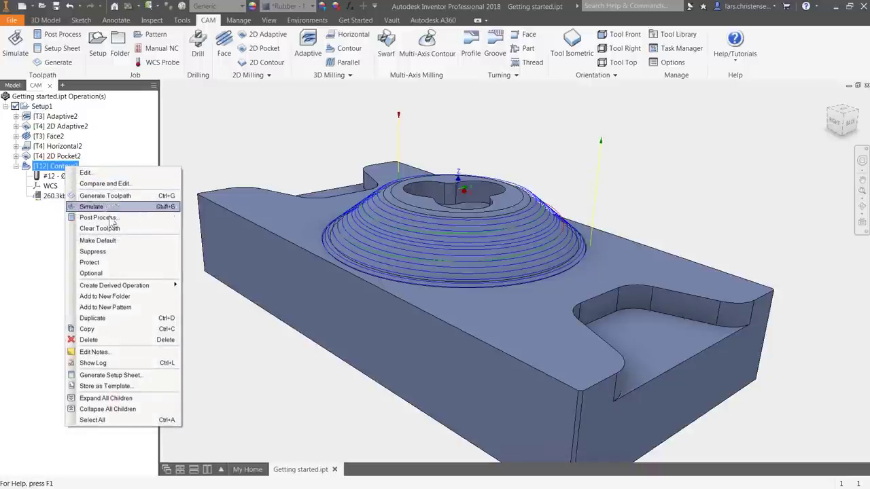
{"action": "mouse_move", "coordinate": [123, 289]}
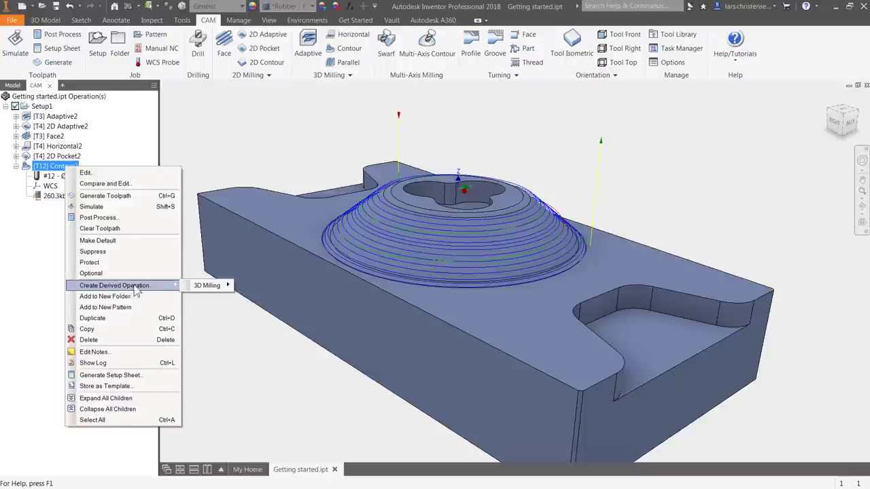
{"action": "mouse_move", "coordinate": [209, 288]}
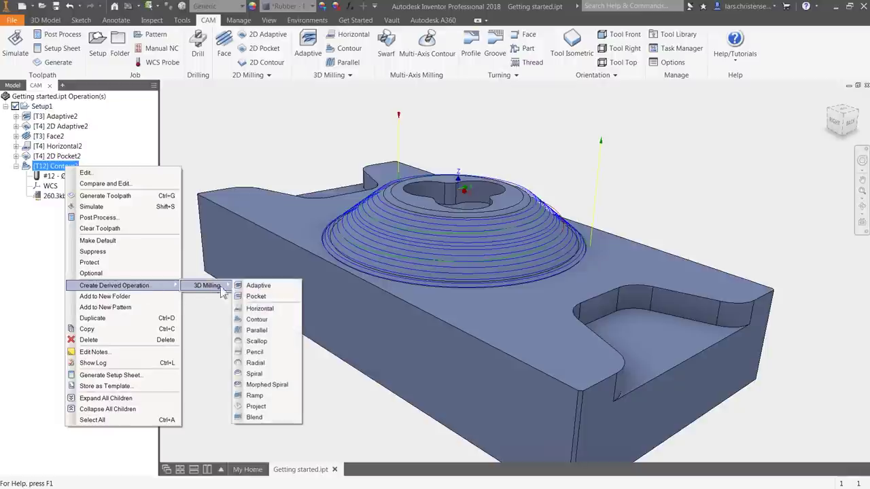
{"action": "left_click", "coordinate": [256, 320]}
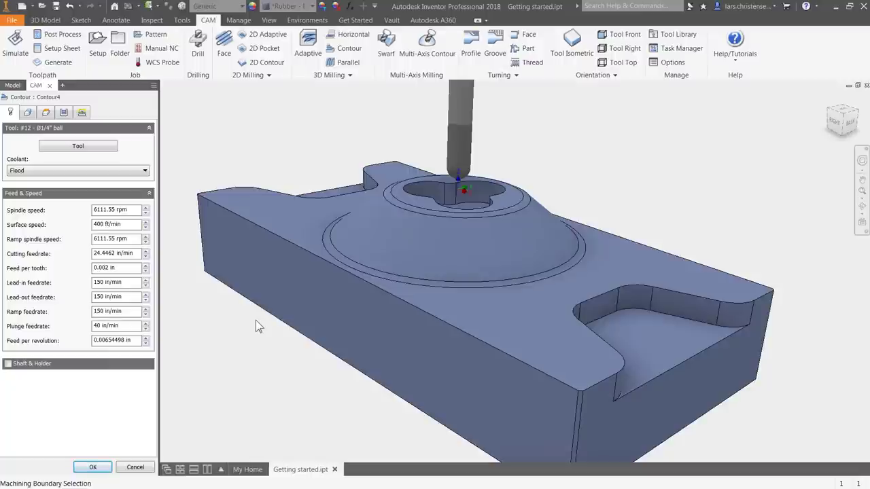
{"action": "left_click", "coordinate": [65, 114]}
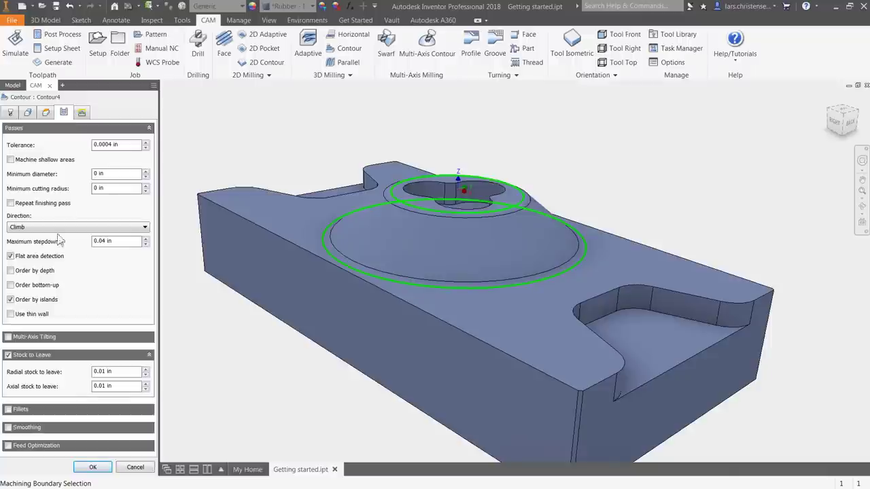
{"action": "left_click", "coordinate": [8, 356]}
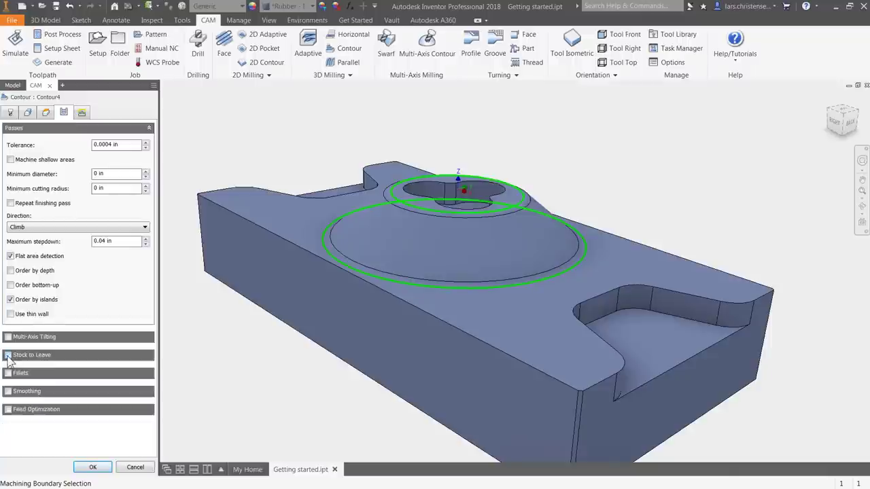
{"action": "double_click", "coordinate": [101, 242]}
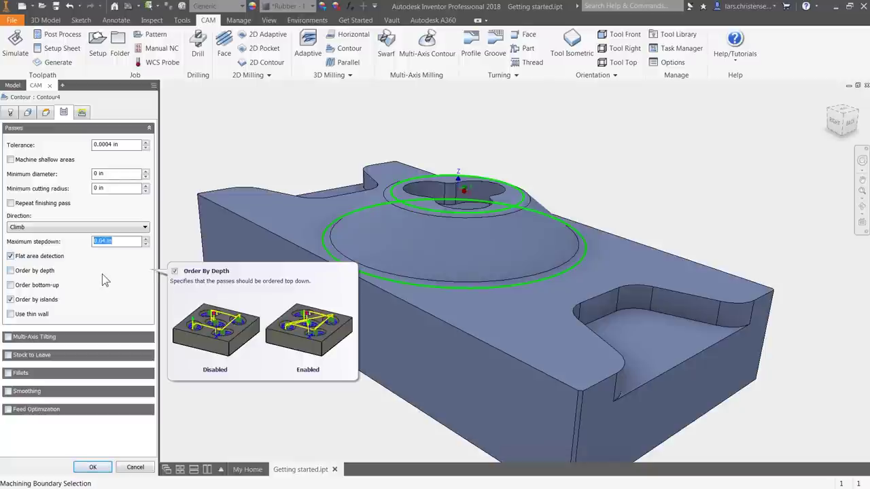
{"action": "type", "text": ".001"}
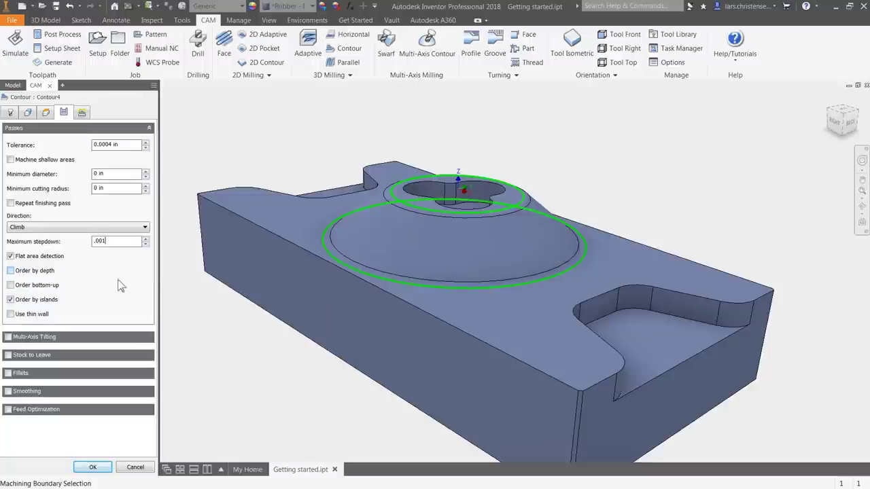
{"action": "left_click", "coordinate": [94, 468]}
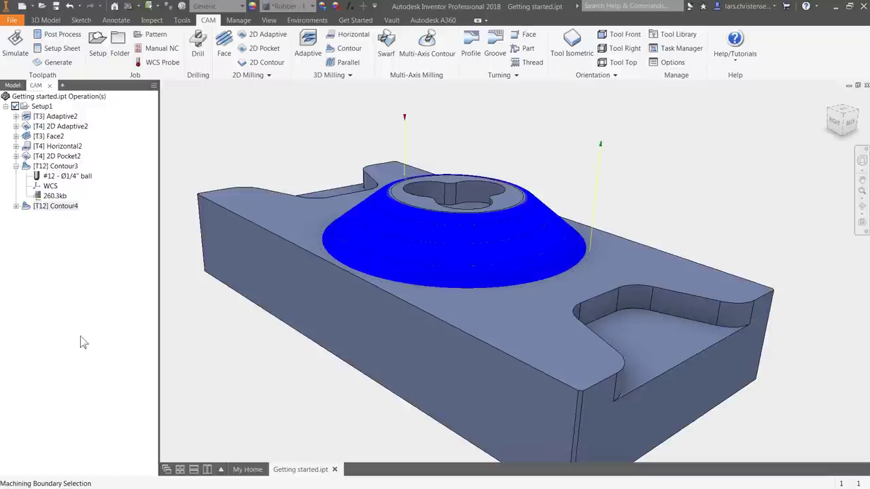
Step: Check Contour4's initial machining time of 2:23:14
{"action": "left_click", "coordinate": [15, 206]}
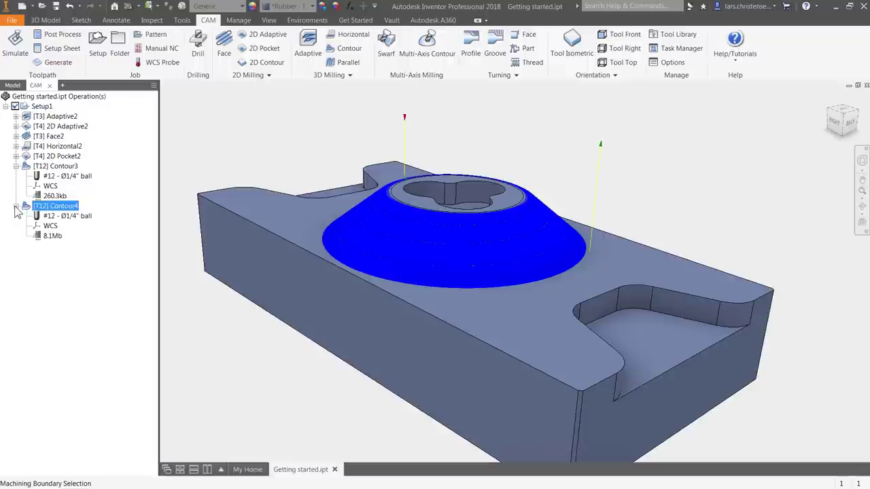
{"action": "right_click", "coordinate": [52, 235]}
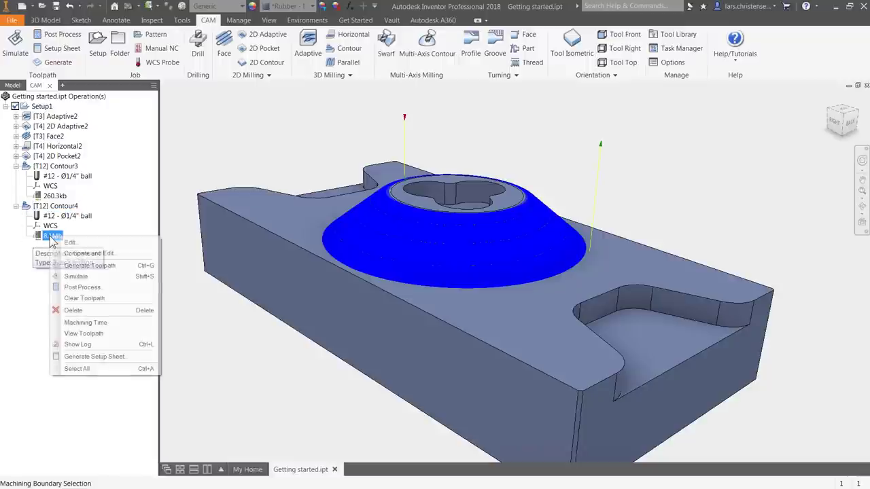
{"action": "left_click", "coordinate": [76, 323]}
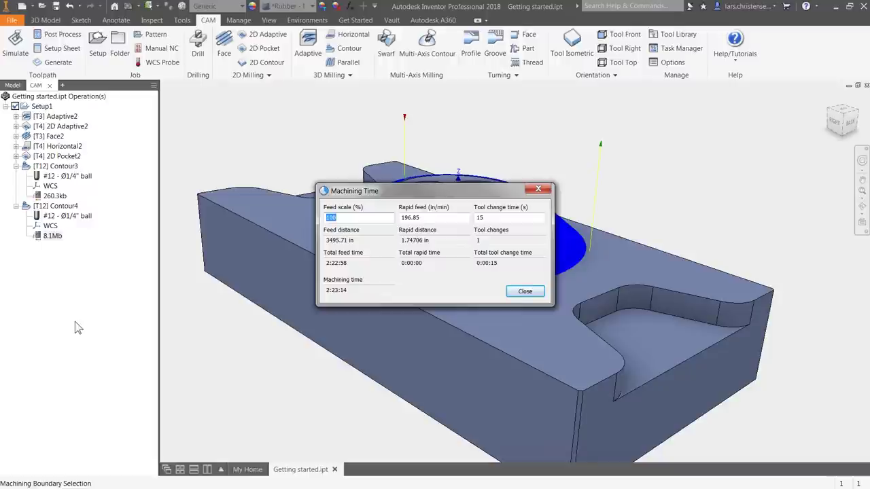
{"action": "left_click", "coordinate": [524, 291]}
Step: Change Contour4's maximum stepdown to 0.005 in and recheck its machining time, now 0:29:25
{"action": "right_click", "coordinate": [52, 206]}
{"action": "left_click_drag", "start_coordinate": [56, 206], "coordinate": [78, 216]}
{"action": "double_click", "coordinate": [78, 216]}
{"action": "left_click", "coordinate": [64, 113]}
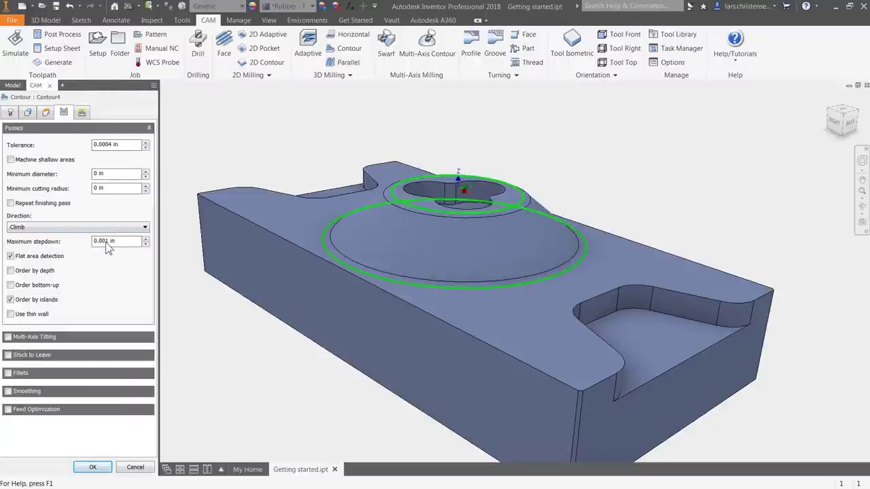
{"action": "left_click_drag", "start_coordinate": [105, 242], "coordinate": [121, 246]}
{"action": "type", "text": "5"}
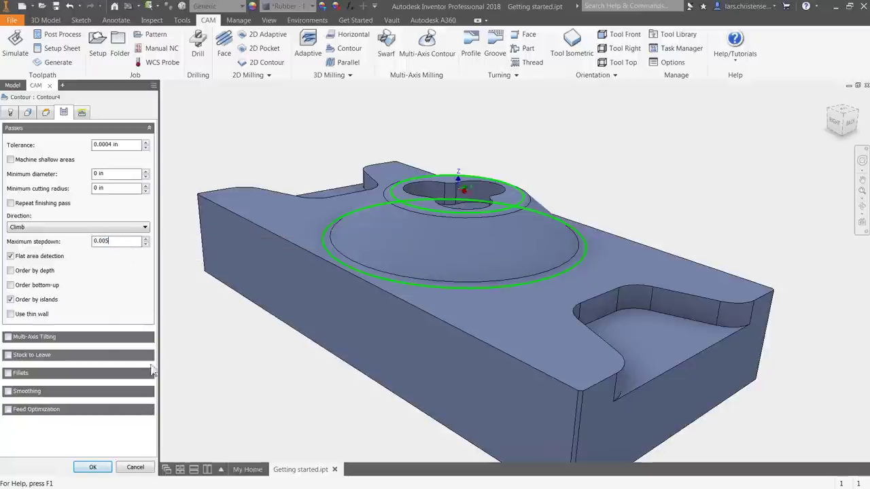
{"action": "left_click", "coordinate": [93, 467]}
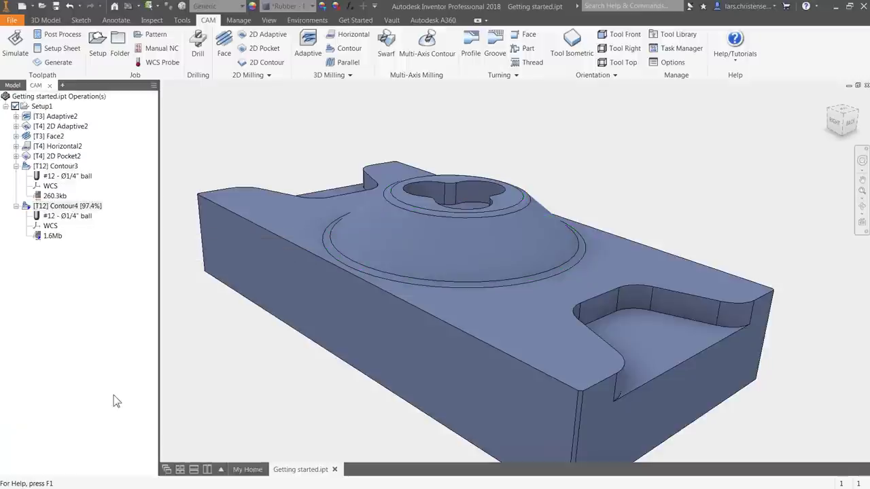
{"action": "right_click", "coordinate": [52, 236]}
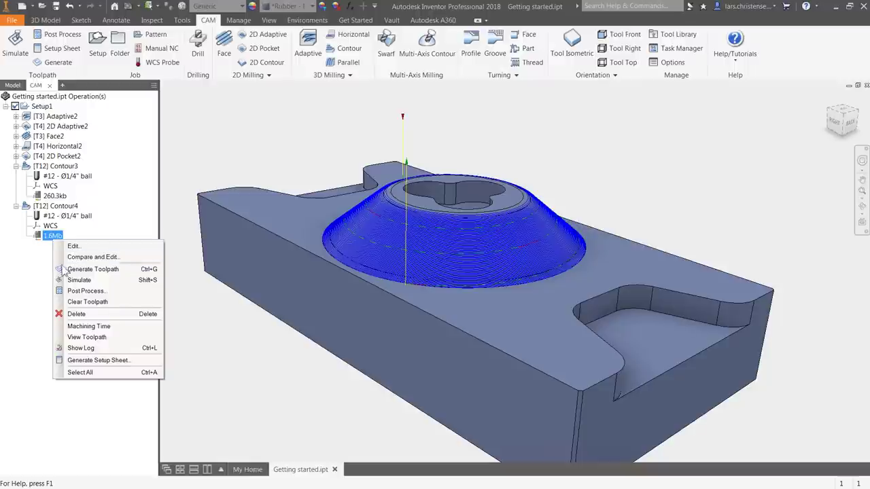
{"action": "left_click", "coordinate": [89, 326]}
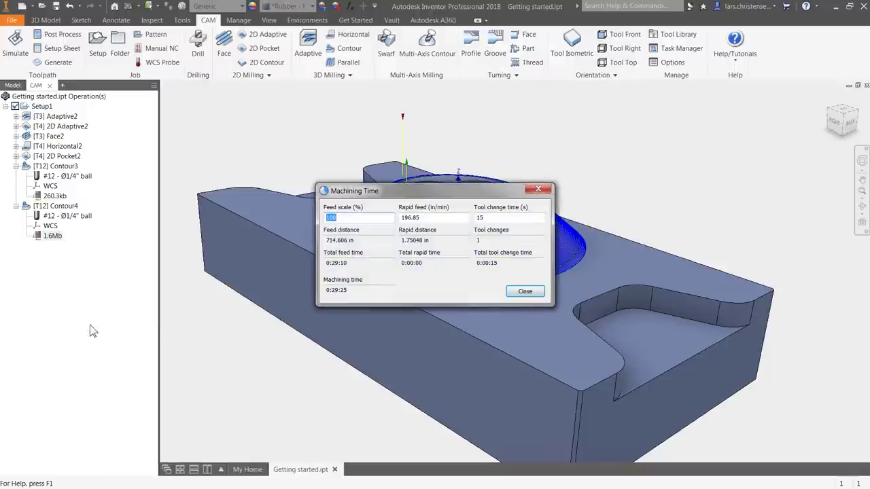
{"action": "left_click", "coordinate": [526, 296]}
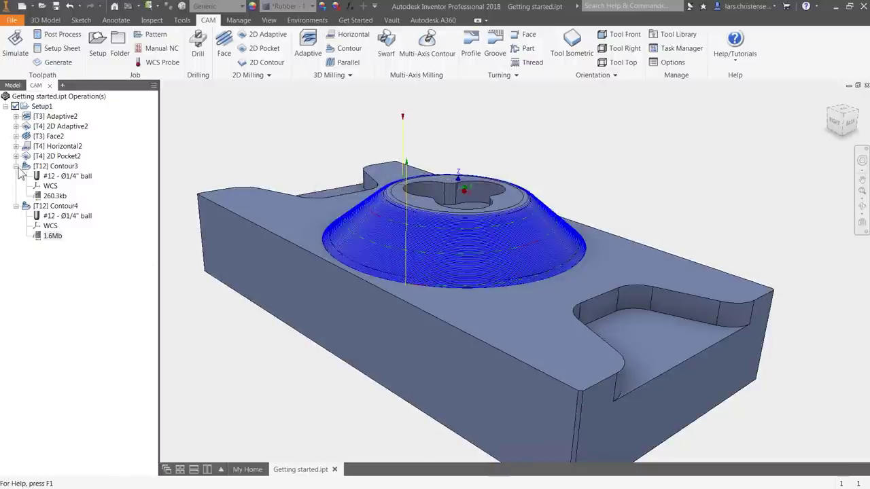
Step: Collapse Contour3 and Contour4, hide Contour4's toolpath, and start a 2D Contour with the #3 Ø1/2" flat tool
{"action": "left_click", "coordinate": [15, 166]}
{"action": "left_click", "coordinate": [16, 176]}
{"action": "left_click", "coordinate": [27, 194]}
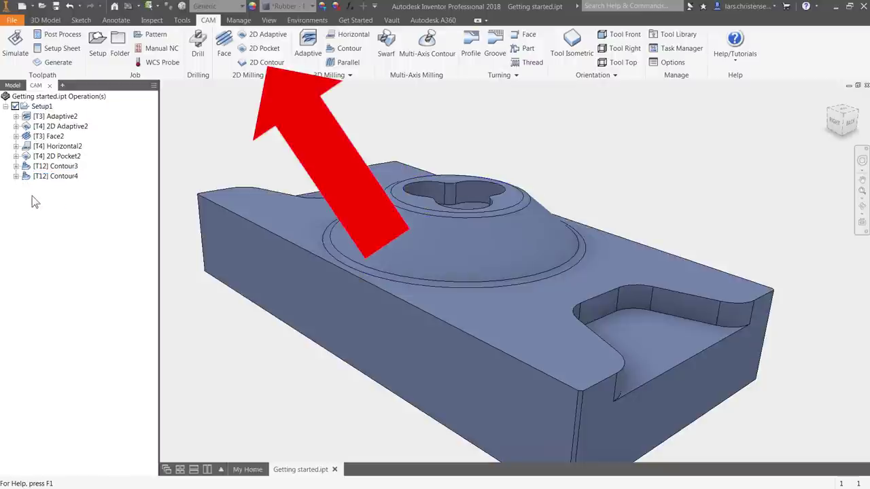
{"action": "left_click", "coordinate": [278, 64]}
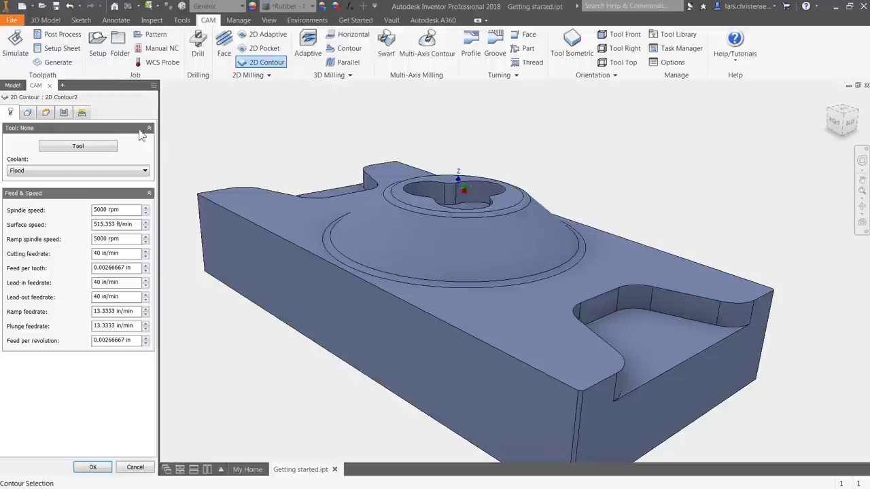
{"action": "left_click", "coordinate": [114, 151]}
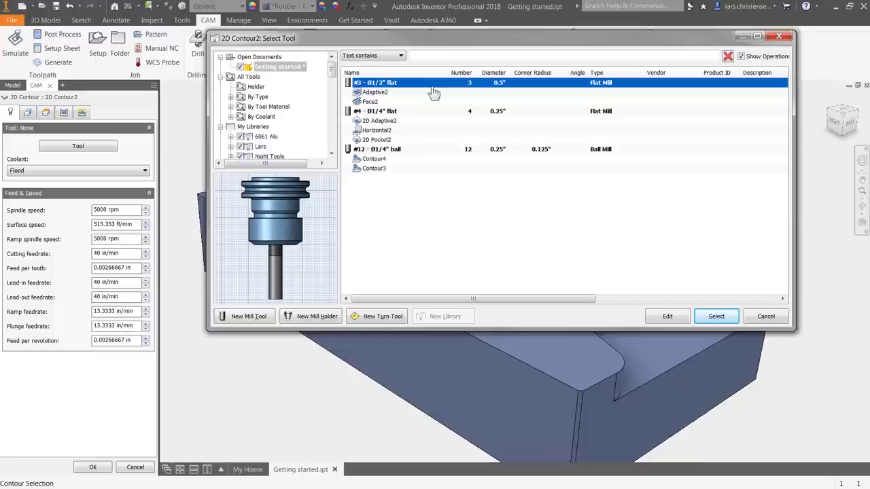
{"action": "left_click", "coordinate": [711, 319]}
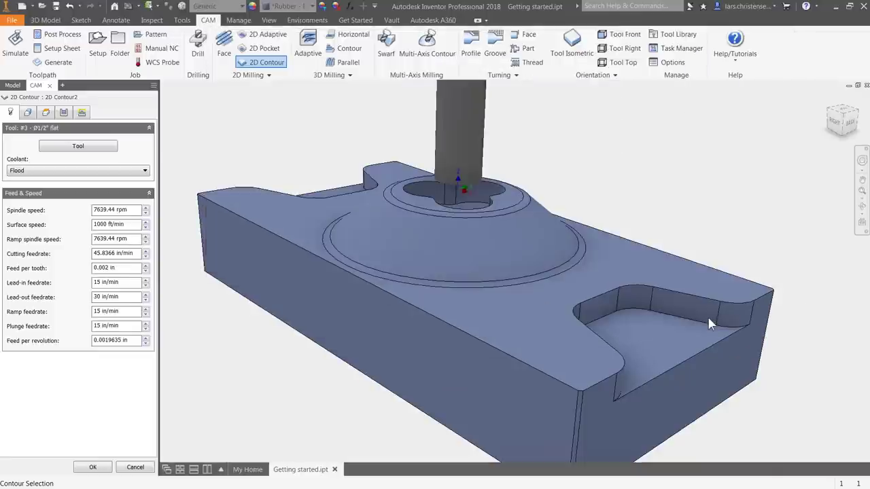
Step: Select the part's bottom outer edge as contour geometry and enter a .6 bottom offset
{"action": "left_click", "coordinate": [30, 115]}
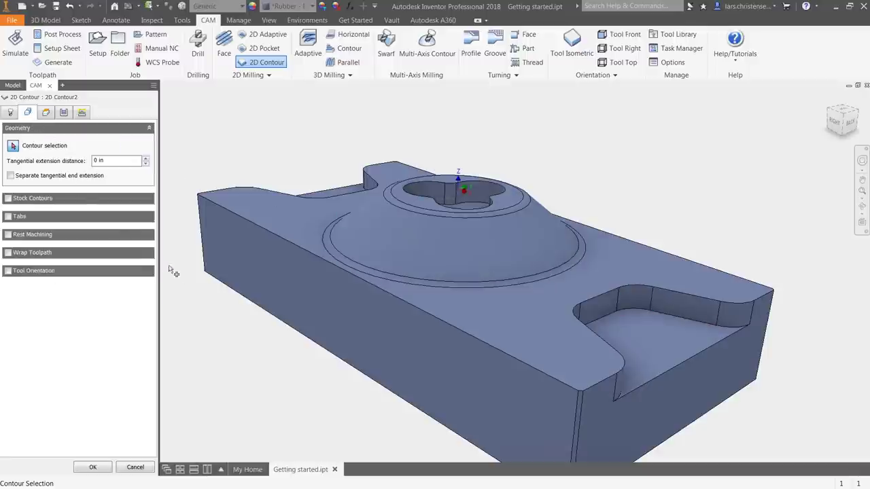
{"action": "left_click", "coordinate": [233, 295]}
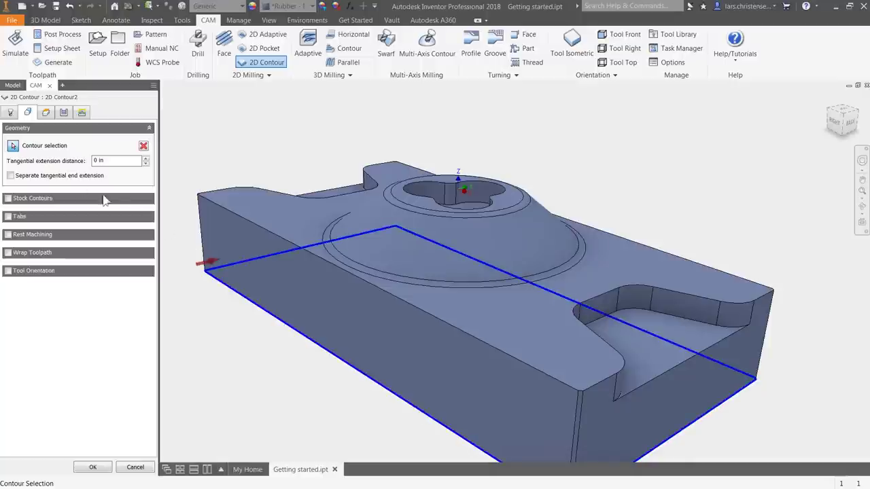
{"action": "left_click", "coordinate": [46, 113]}
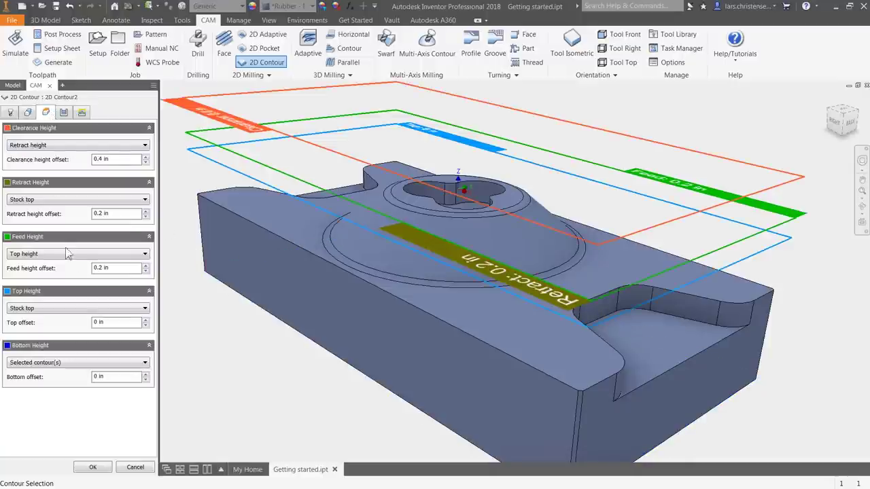
{"action": "left_click", "coordinate": [113, 379]}
{"action": "type", "text": ".6"}
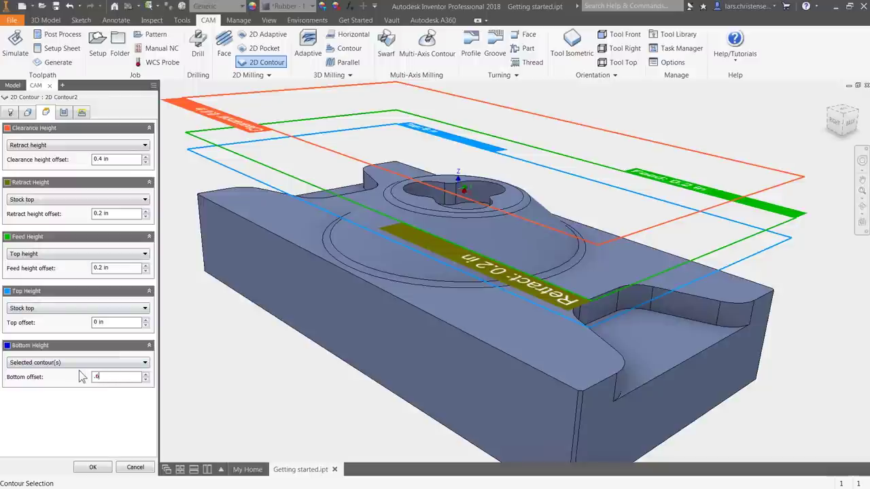
Step: Accept 2D Contour2 and display its [T3] toolpath around the part's outer outline
{"action": "left_click", "coordinate": [93, 467]}
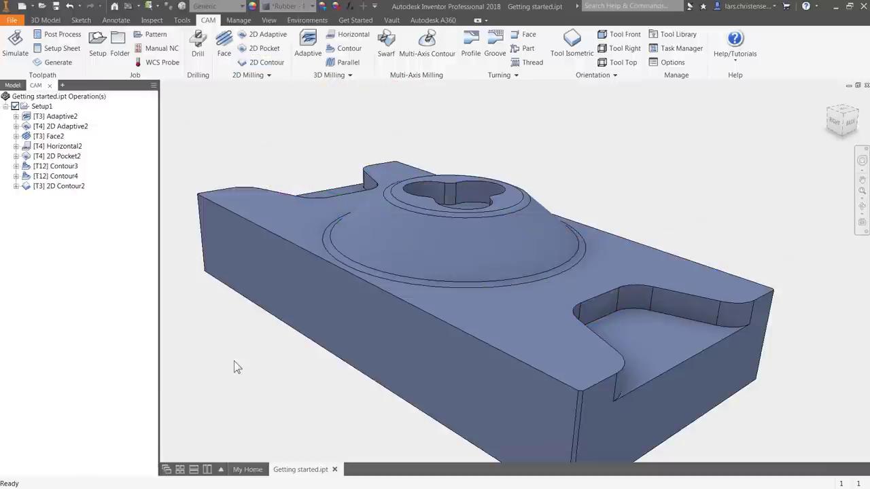
{"action": "left_click", "coordinate": [68, 189]}
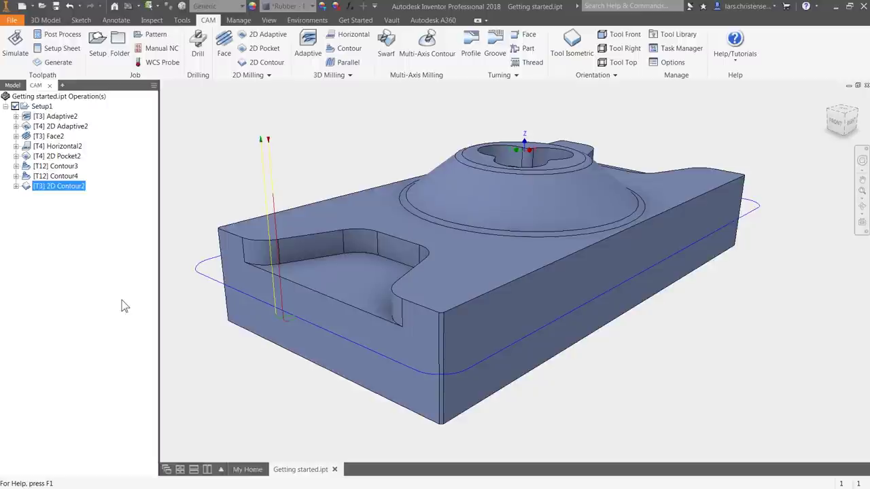
Step: Set 2D Contour2's linking entry position to a point on the part's outer edge and regenerate it
{"action": "right_click", "coordinate": [68, 189]}
{"action": "left_click", "coordinate": [87, 196]}
{"action": "left_click", "coordinate": [81, 113]}
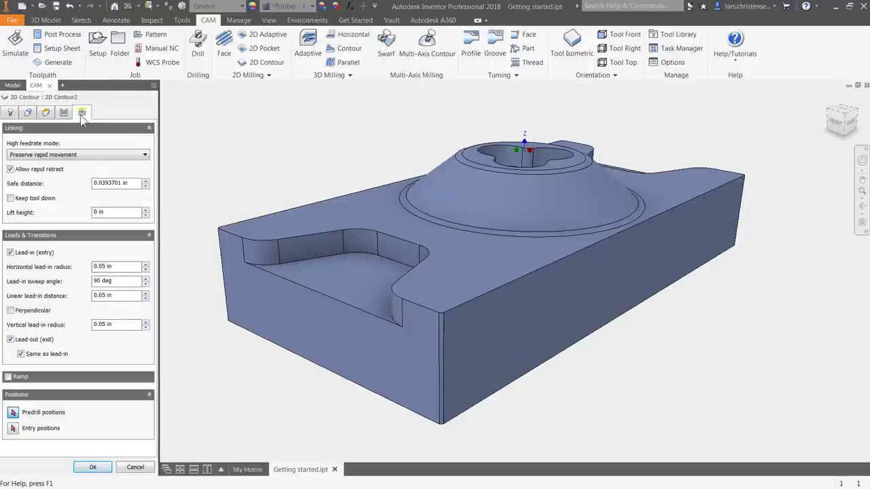
{"action": "left_click", "coordinate": [13, 429]}
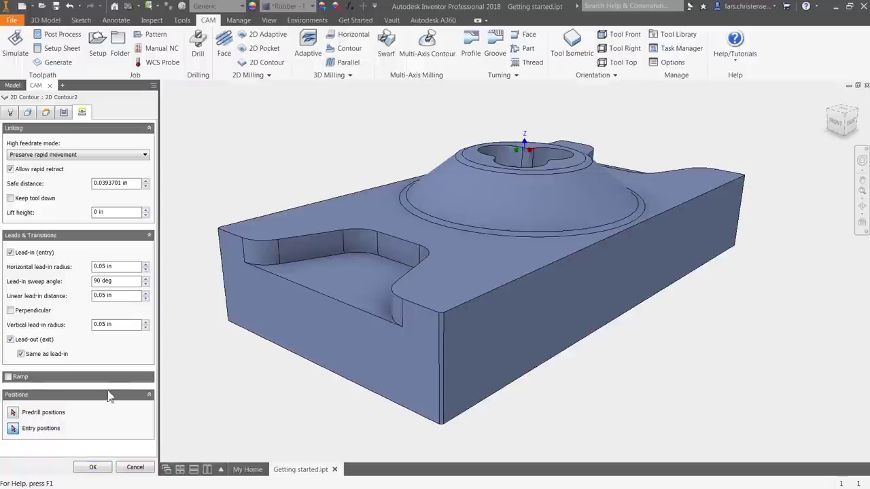
{"action": "left_click", "coordinate": [226, 297]}
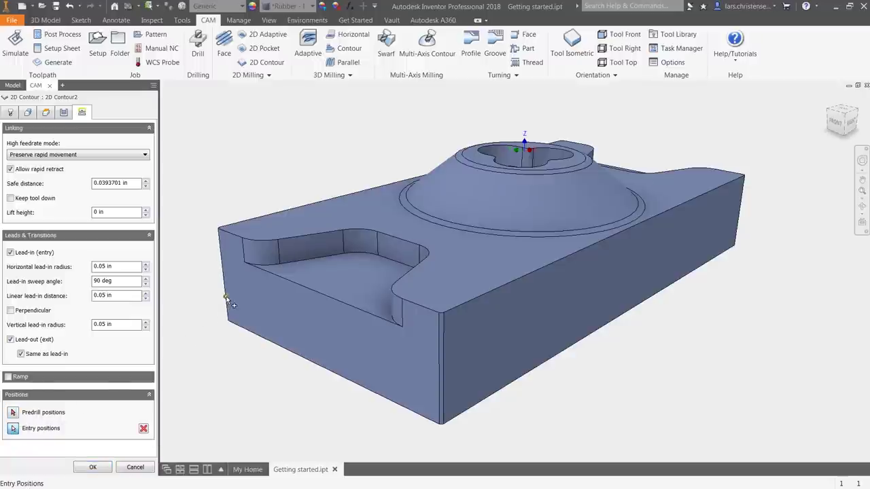
{"action": "left_click", "coordinate": [95, 468]}
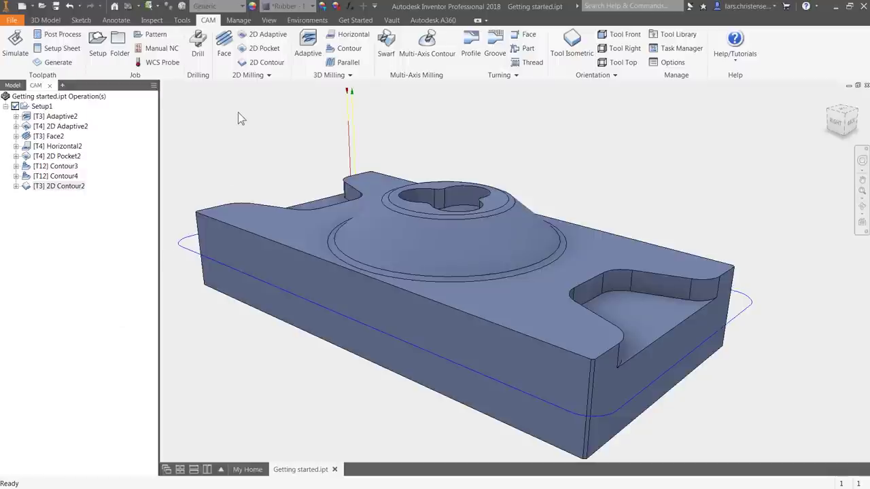
Step: Create a 2D Chamfer operation using the #19 Ø1/2" 45° chamfer mill from Tutorial - Inch
{"action": "left_click", "coordinate": [252, 76]}
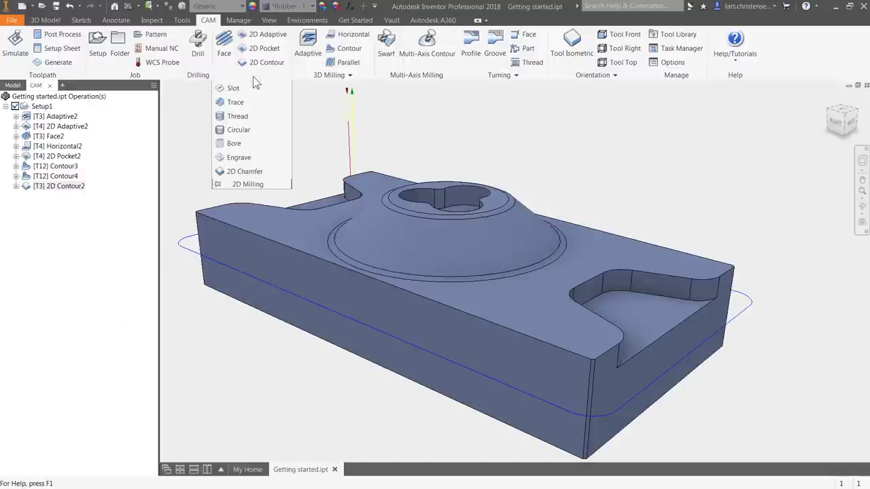
{"action": "left_click", "coordinate": [256, 180]}
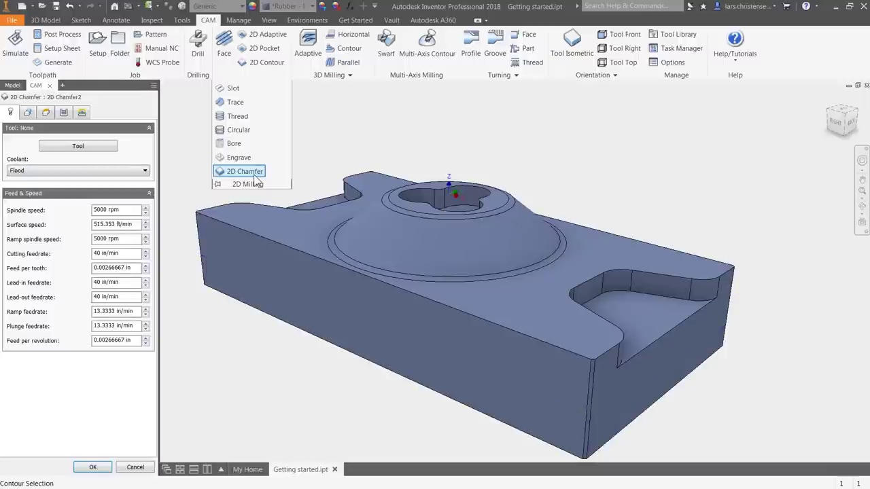
{"action": "left_click", "coordinate": [88, 148]}
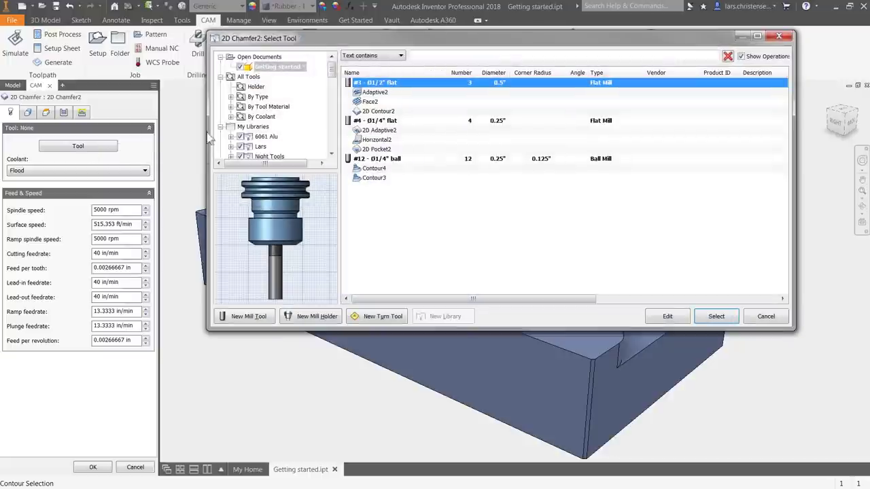
{"action": "left_click_drag", "start_coordinate": [331, 68], "coordinate": [332, 141]}
{"action": "left_click", "coordinate": [278, 127]}
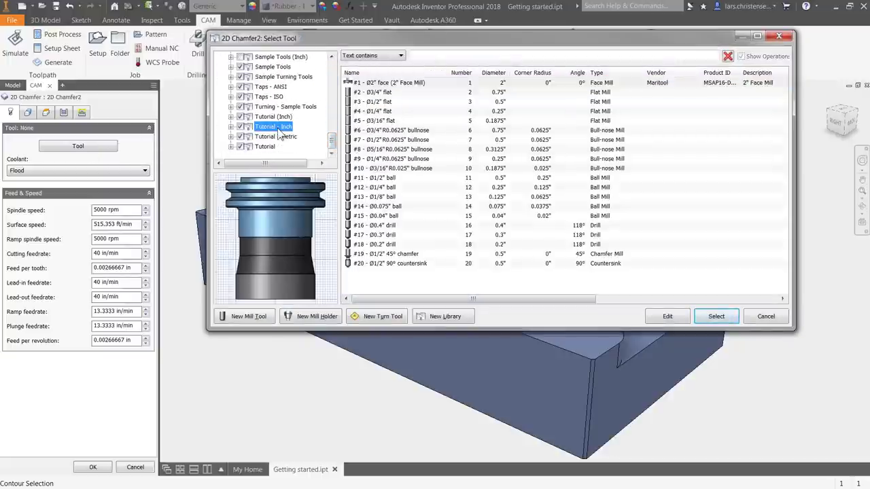
{"action": "left_click", "coordinate": [423, 256]}
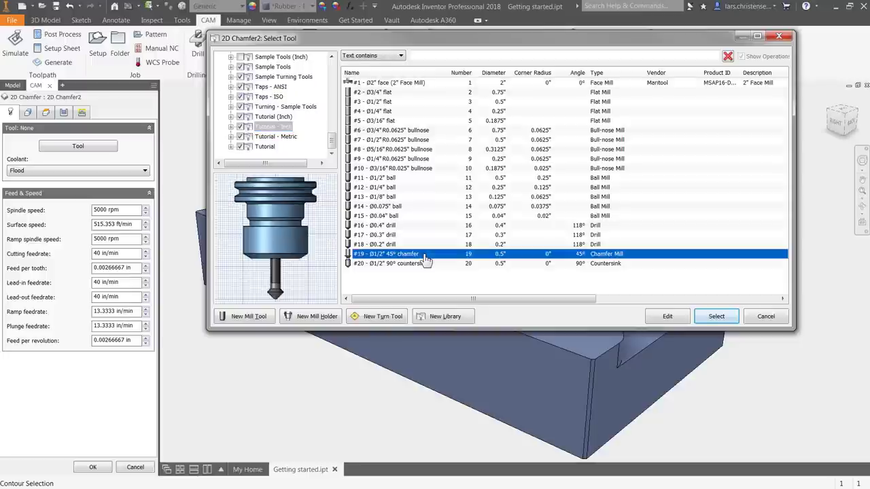
{"action": "left_click", "coordinate": [720, 318]}
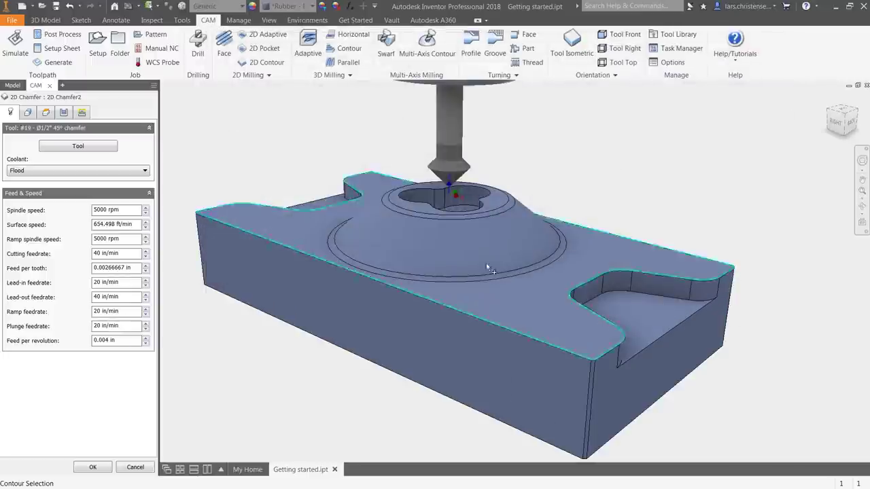
Step: Select the part's outer top edge, center hole edge and step edges as the chamfer contour
{"action": "left_click", "coordinate": [29, 113]}
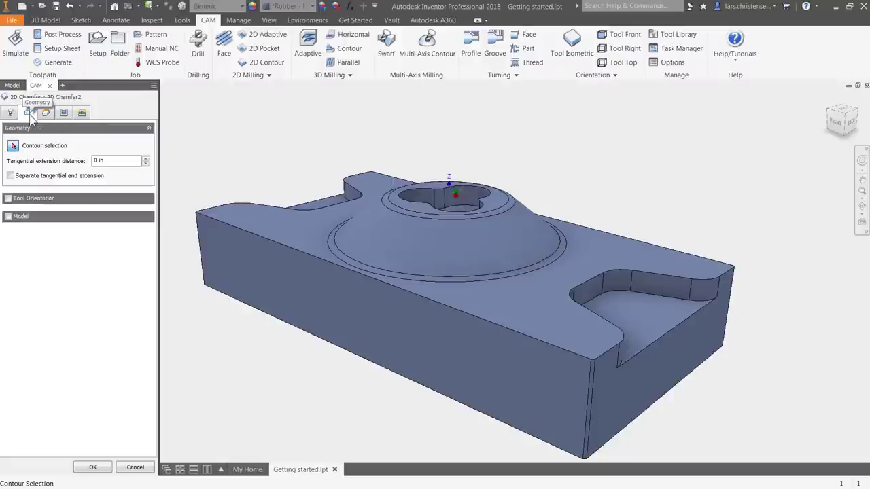
{"action": "left_click", "coordinate": [223, 226]}
{"action": "left_click", "coordinate": [411, 194]}
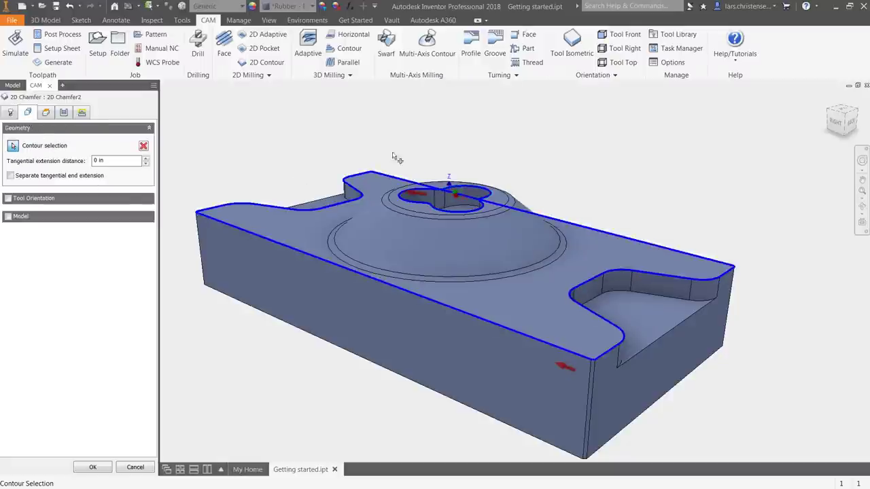
{"action": "left_click", "coordinate": [694, 315]}
{"action": "left_click", "coordinate": [332, 192]}
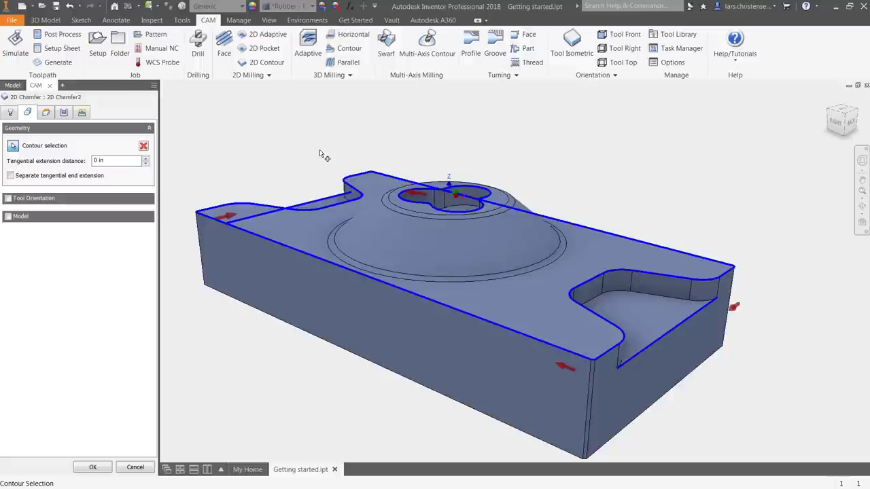
Step: Set the chamfer width to .02 and create the 2D Chamfer2 operation
{"action": "left_click", "coordinate": [64, 113]}
{"action": "left_click_drag", "start_coordinate": [124, 223], "coordinate": [79, 226]}
{"action": "type", "text": ".02"}
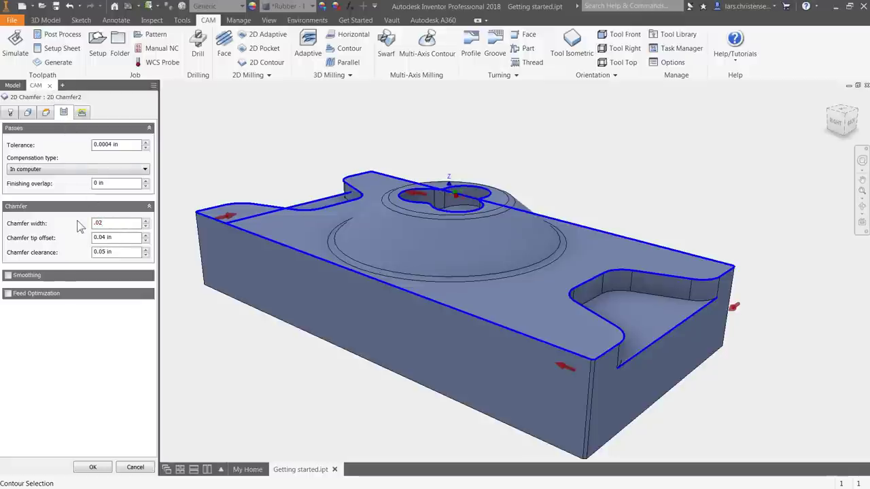
{"action": "left_click", "coordinate": [94, 469]}
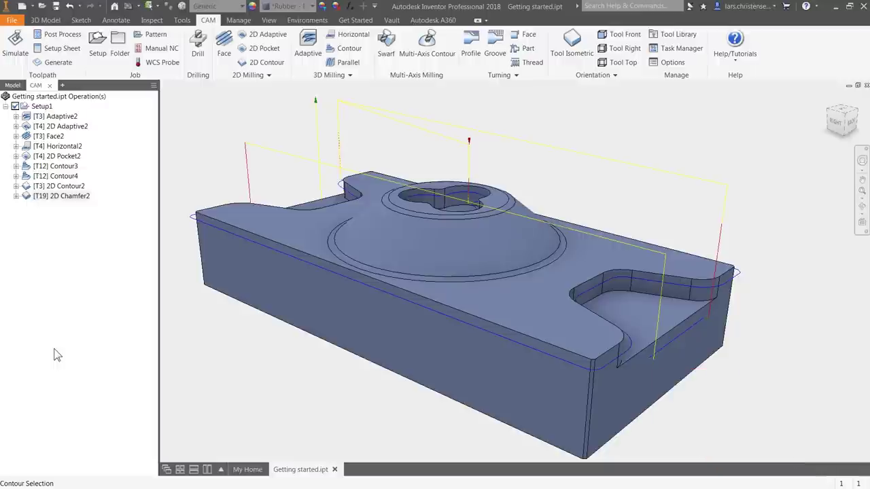
{"action": "left_click", "coordinate": [42, 108]}
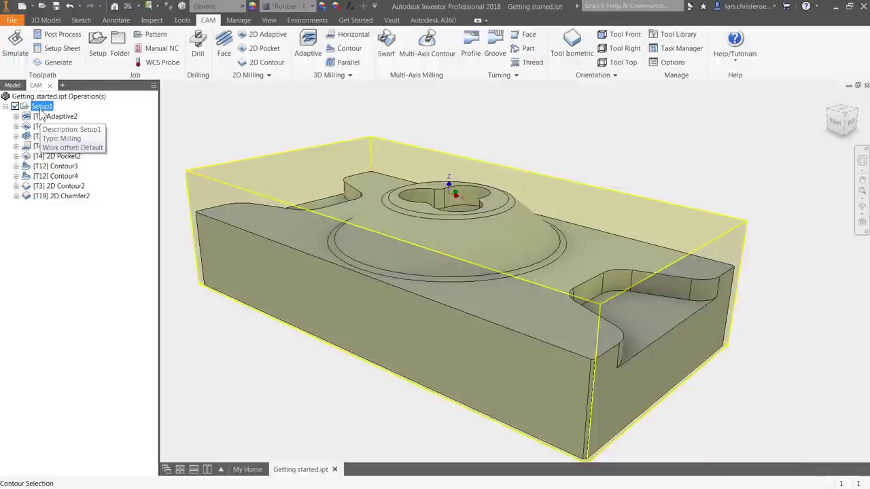
{"action": "left_click", "coordinate": [20, 48]}
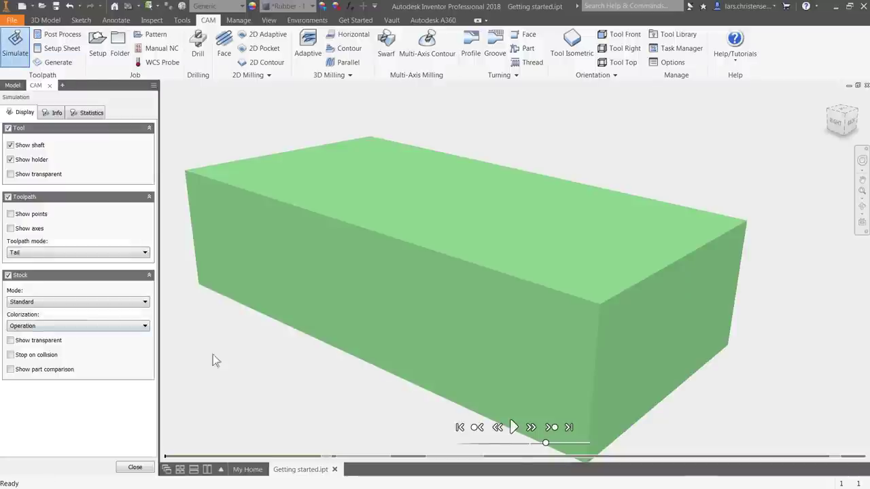
{"action": "left_click", "coordinate": [514, 428]}
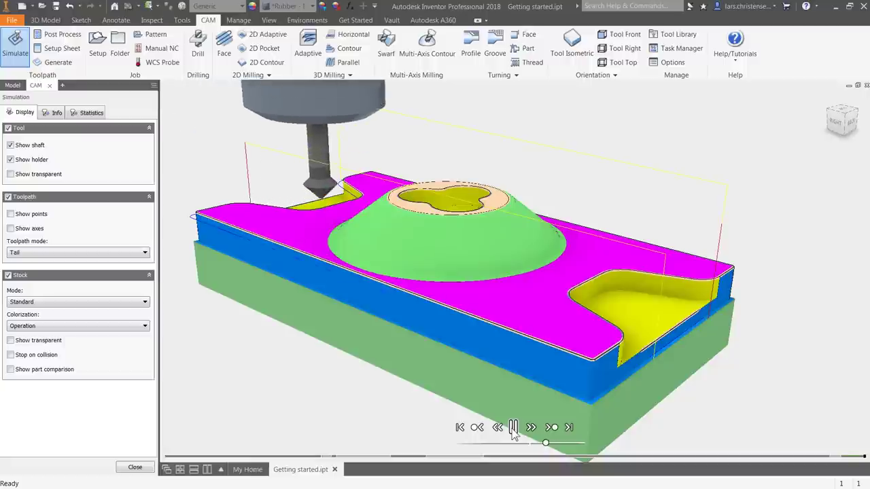
{"action": "left_click", "coordinate": [514, 428]}
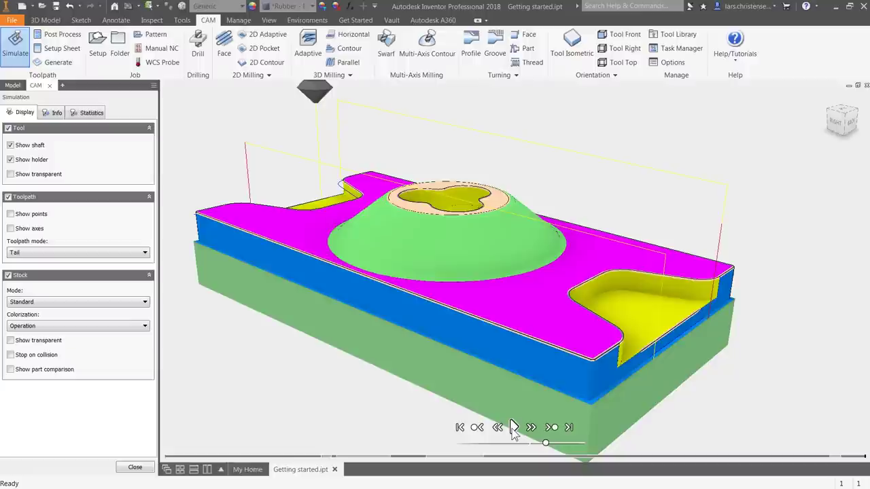
{"action": "key", "text": "Escape"}
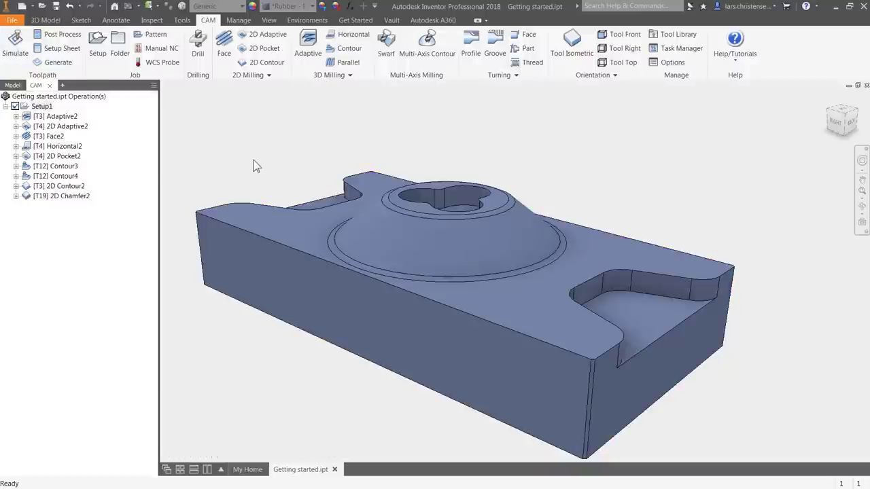
Step: Renumber the job's tools from 1 in steps of 1, then generate and save the setup sheet
{"action": "left_click", "coordinate": [683, 38]}
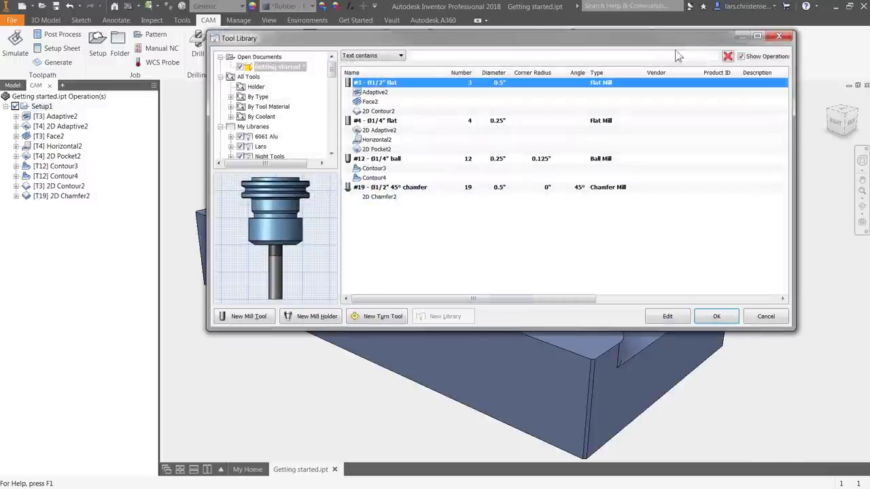
{"action": "left_click", "coordinate": [433, 238]}
{"action": "right_click", "coordinate": [434, 239]}
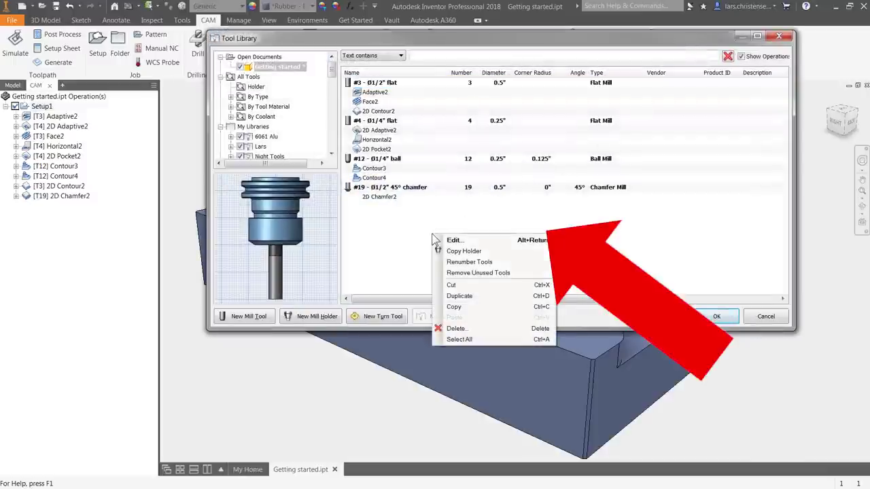
{"action": "left_click", "coordinate": [507, 262]}
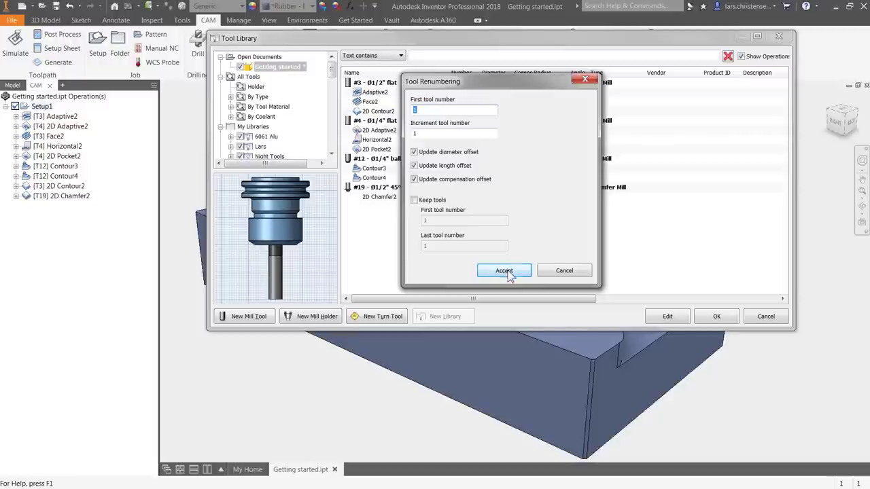
{"action": "left_click", "coordinate": [504, 270]}
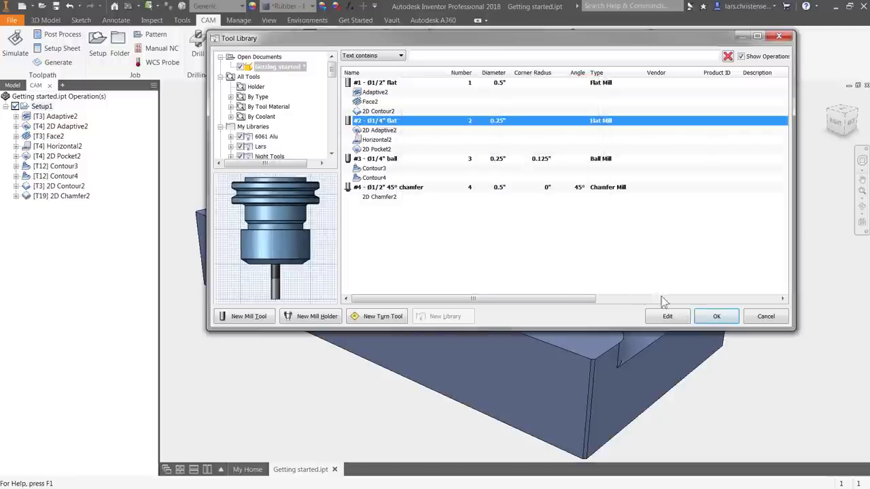
{"action": "left_click", "coordinate": [718, 318]}
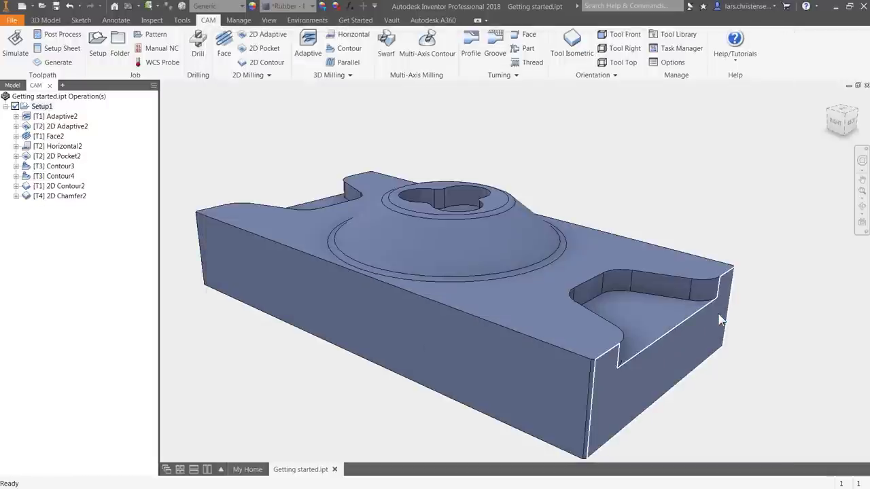
{"action": "left_click", "coordinate": [62, 48]}
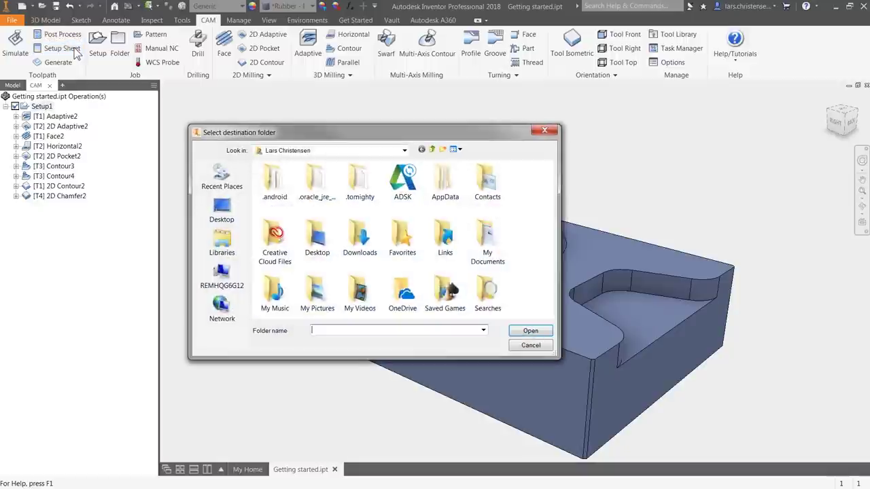
{"action": "left_click", "coordinate": [543, 332]}
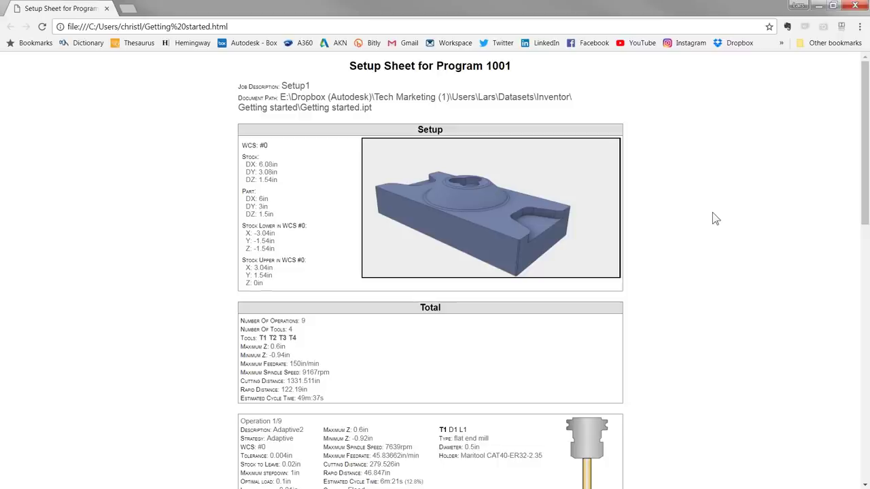
Step: Scroll through the setup sheet's totals and nine operations in Chrome, then close it
{"action": "scroll", "coordinate": [716, 218], "scroll_direction": "down", "scroll_amount": 3}
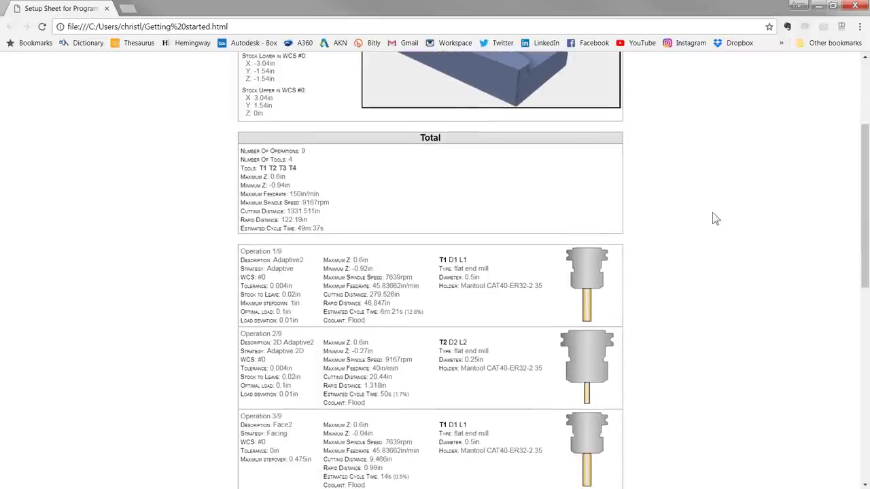
{"action": "scroll", "coordinate": [716, 218], "scroll_direction": "down", "scroll_amount": 3}
{"action": "scroll", "coordinate": [716, 218], "scroll_direction": "down", "scroll_amount": 3}
{"action": "scroll", "coordinate": [716, 218], "scroll_direction": "down", "scroll_amount": 4}
{"action": "left_click", "coordinate": [853, 8]}
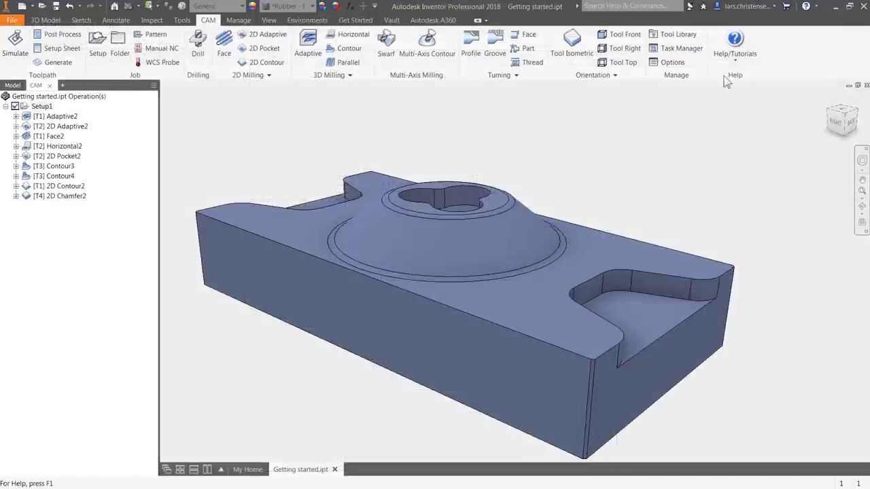
Step: Post all operations with the haas.cps Generic HAAS post, saving as 1001.nc
{"action": "left_click", "coordinate": [64, 35]}
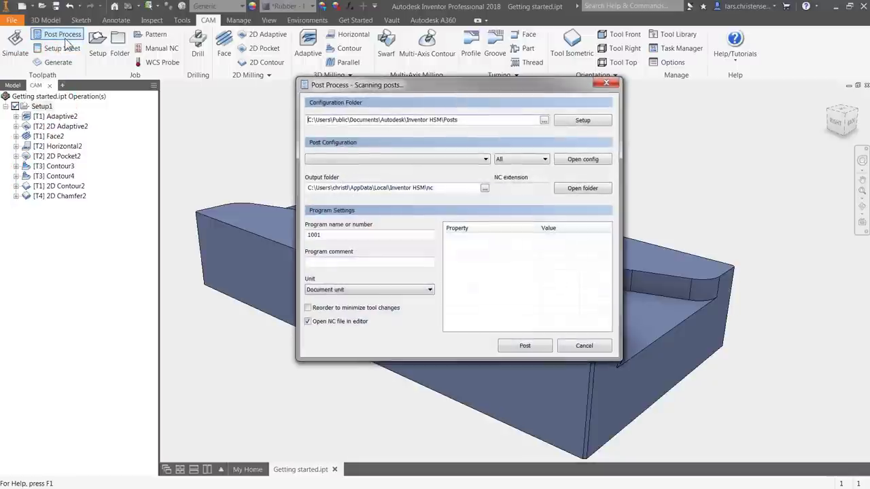
{"action": "left_click", "coordinate": [478, 159]}
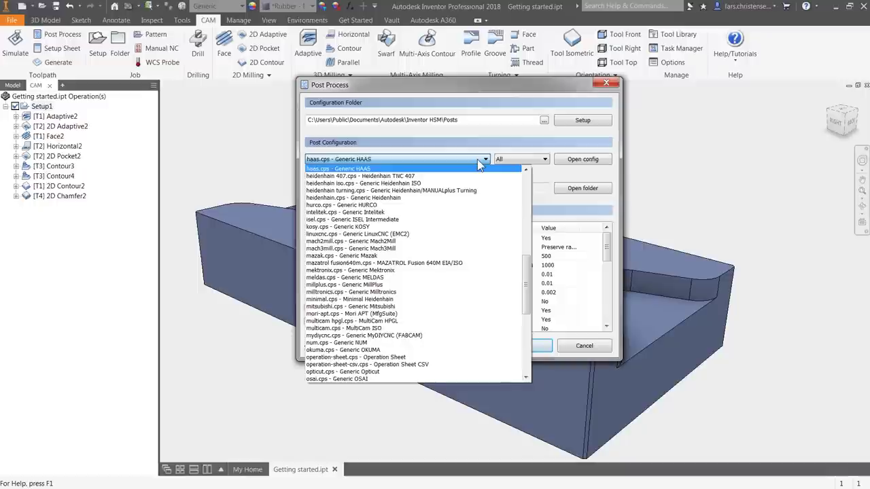
{"action": "left_click_drag", "start_coordinate": [528, 276], "coordinate": [537, 235]}
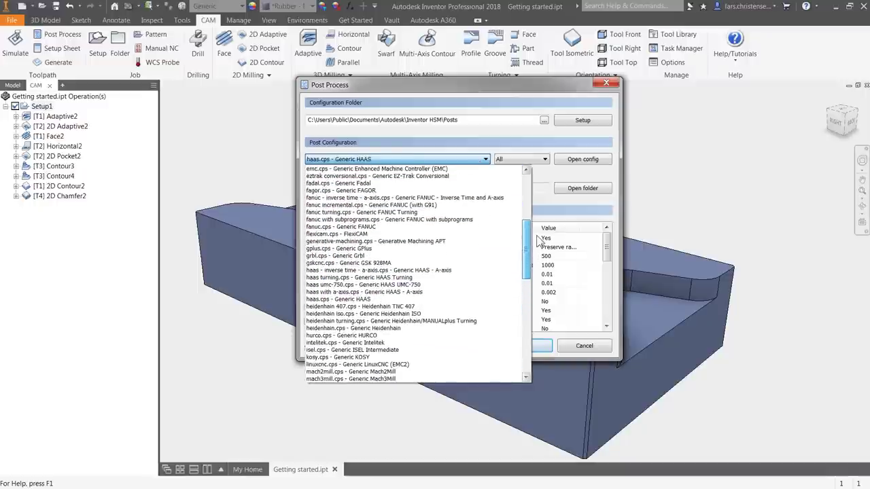
{"action": "left_click", "coordinate": [521, 136]}
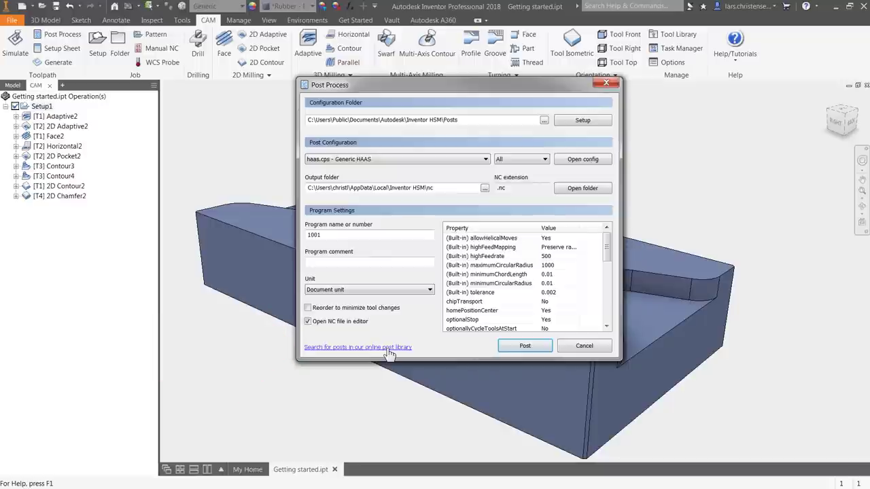
{"action": "left_click", "coordinate": [507, 346]}
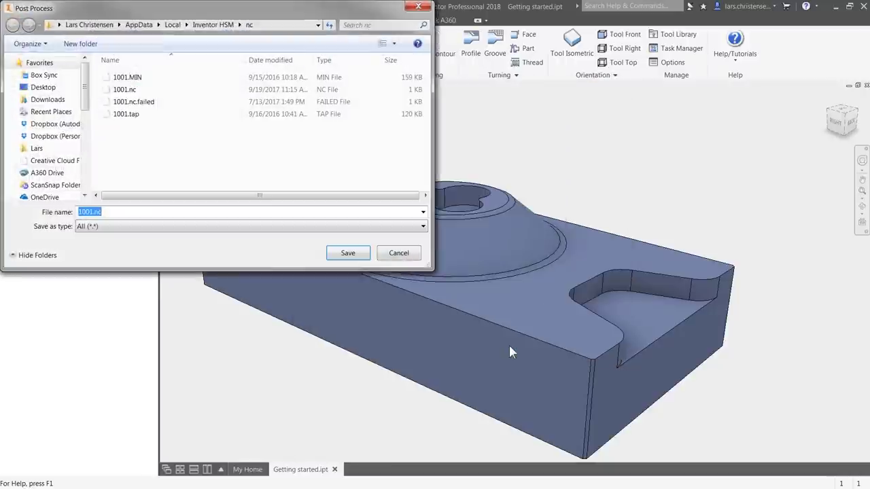
{"action": "left_click", "coordinate": [362, 254]}
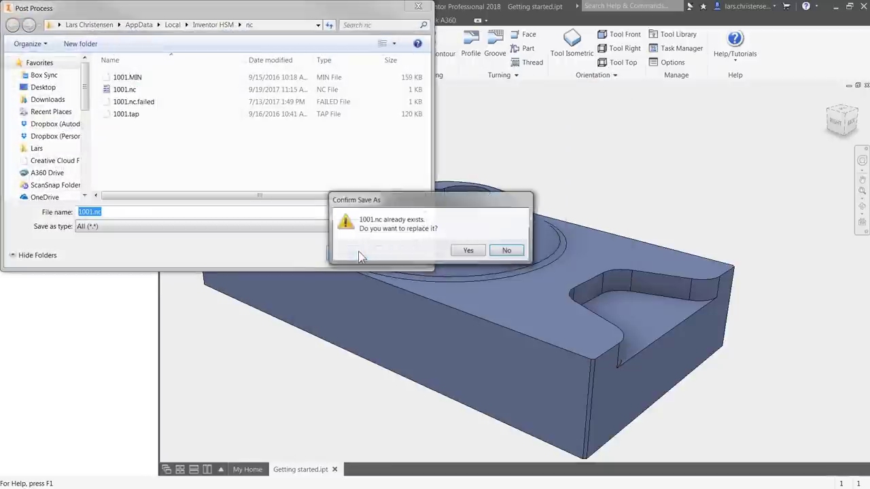
Step: Confirm replacing the existing 1001.nc file
{"action": "left_click", "coordinate": [474, 257]}
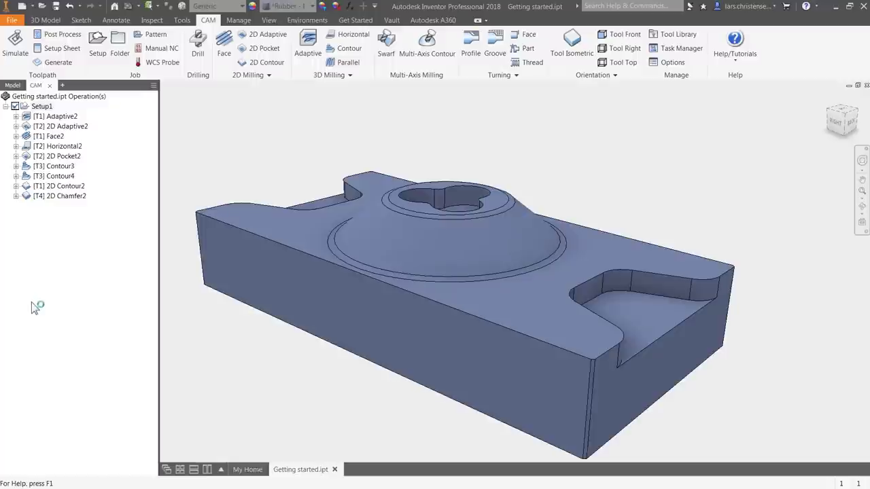